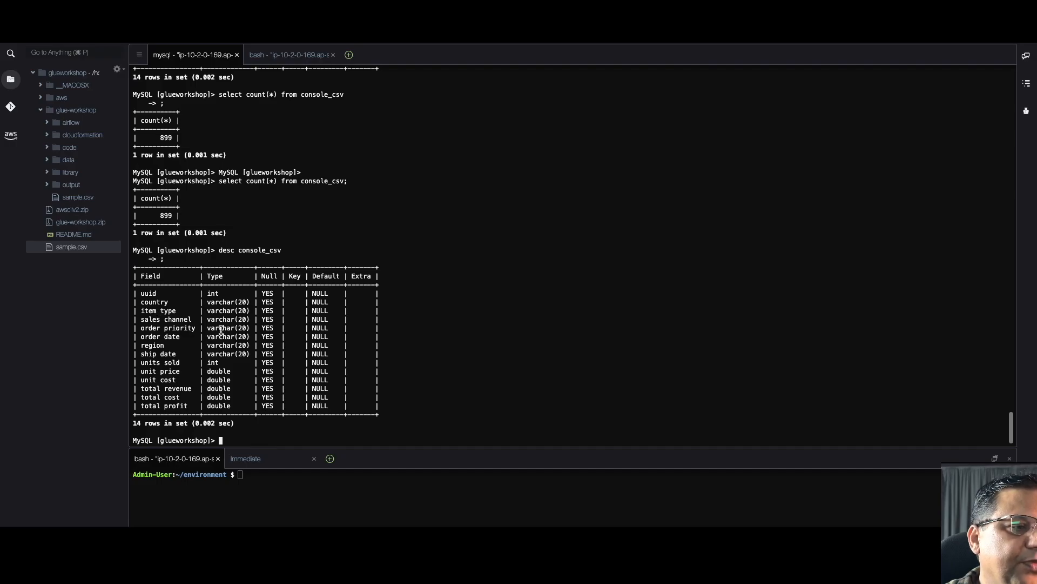
- Run 'select * from console_csv;' in MySQL and scroll through the 899 returned rows
text(seke)
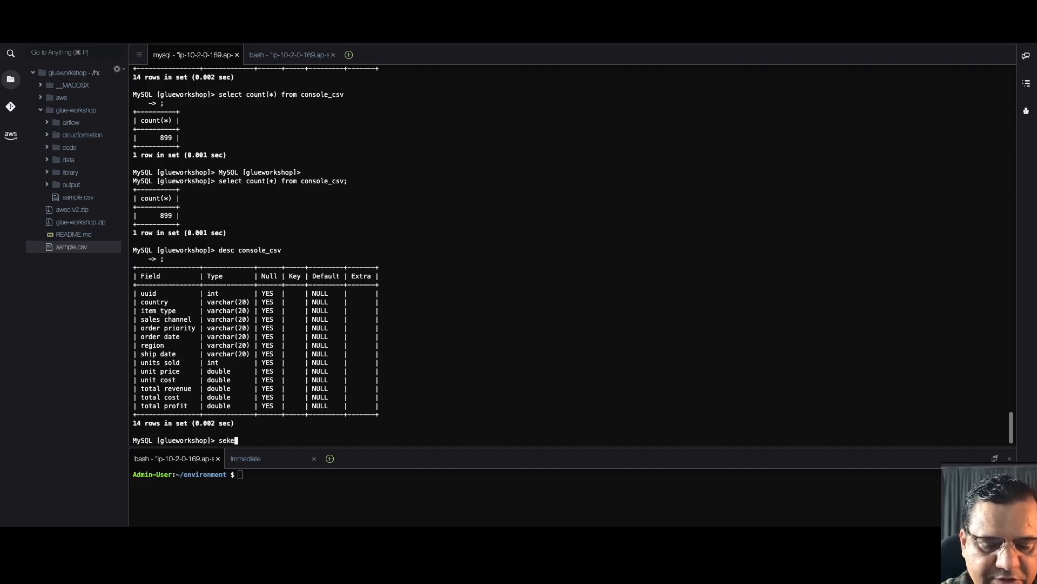
key(BackSpace)
key(BackSpace)
text(le)
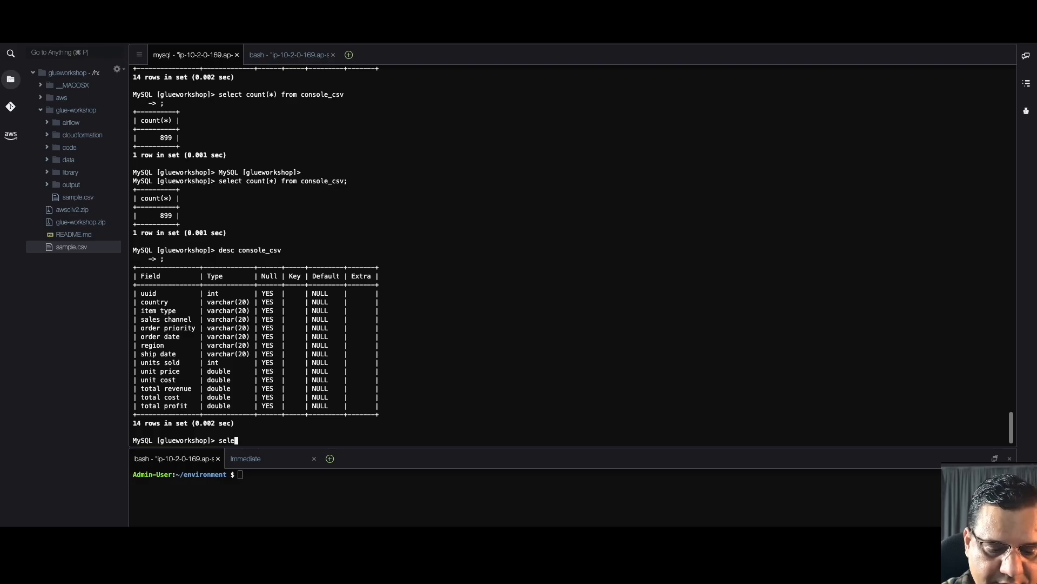
text(ct * fro)
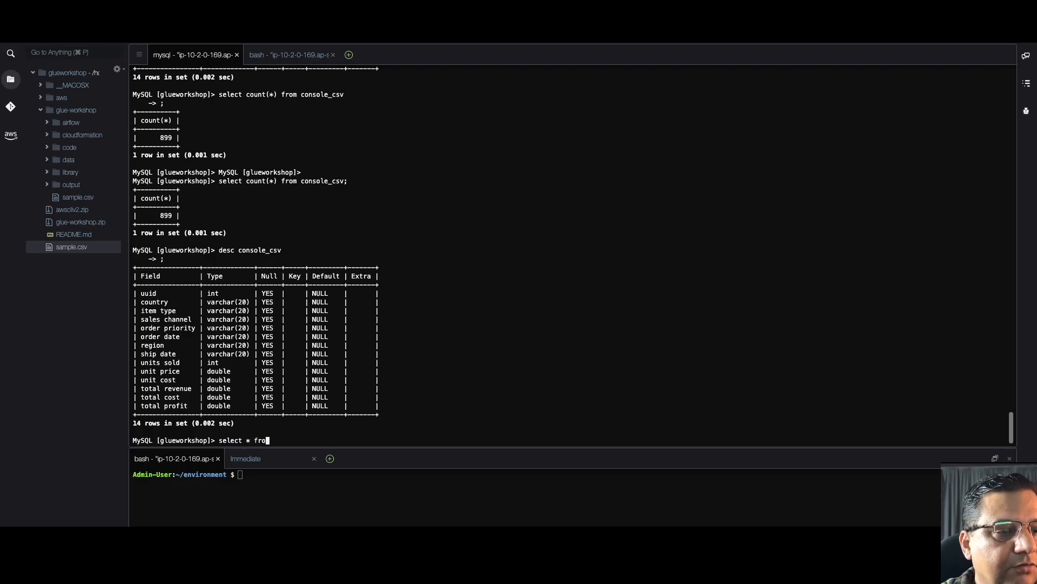
text(m console)
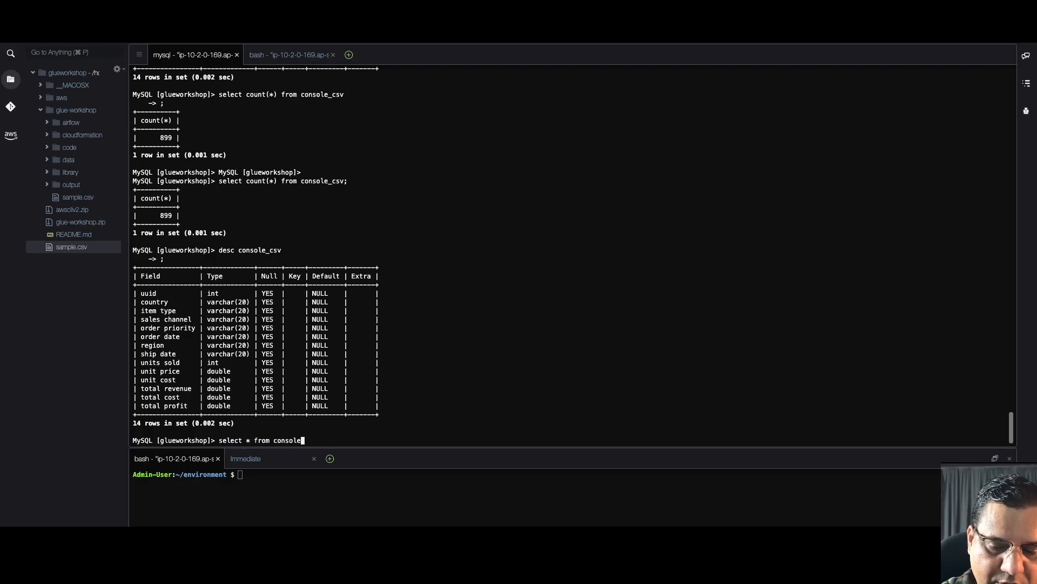
text(_csv;)
key(Return)
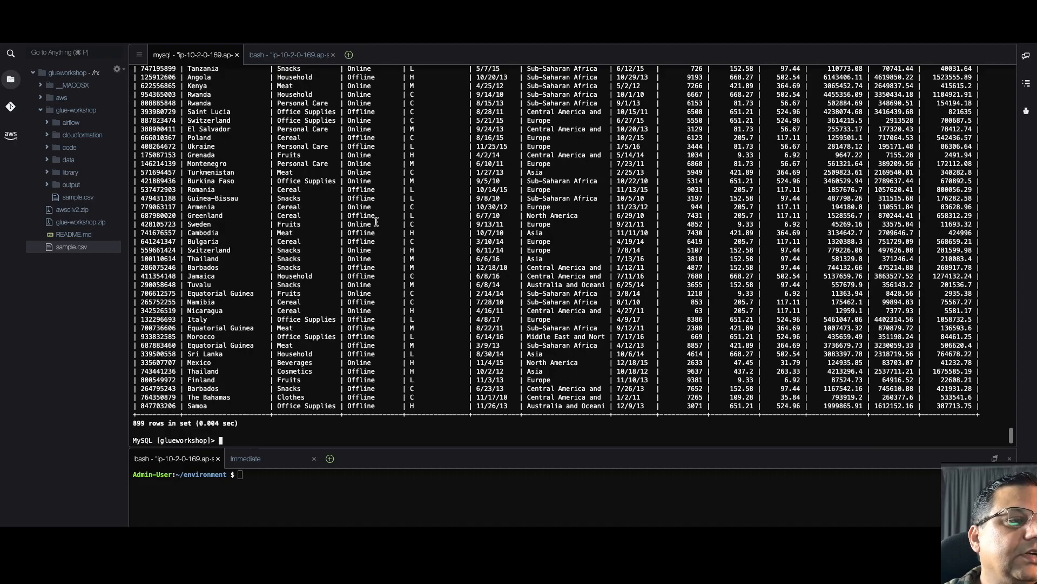
scroll(377, 221, up, 1)
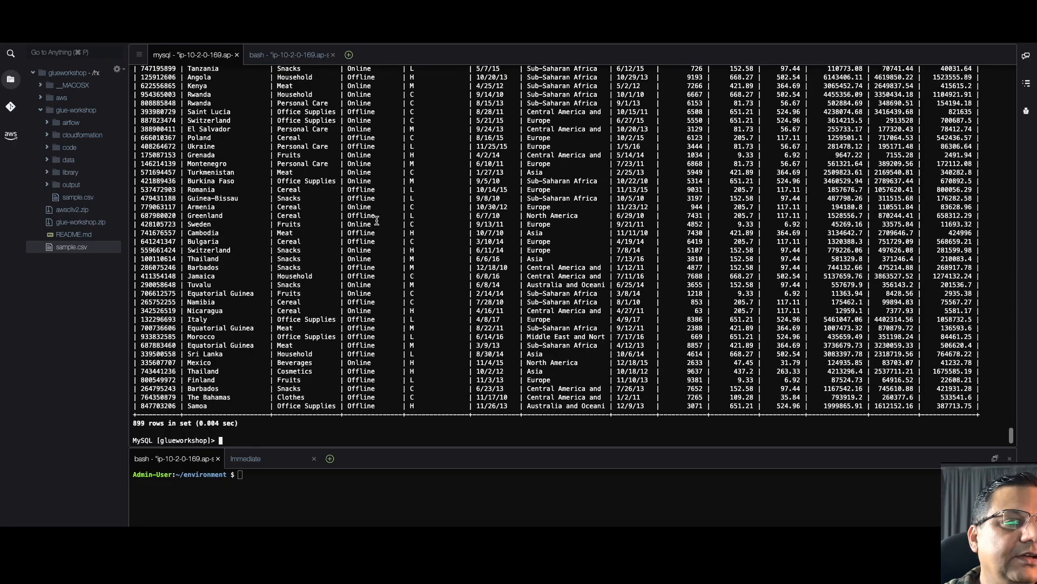
scroll(377, 220, up, 1)
scroll(376, 220, up, 5)
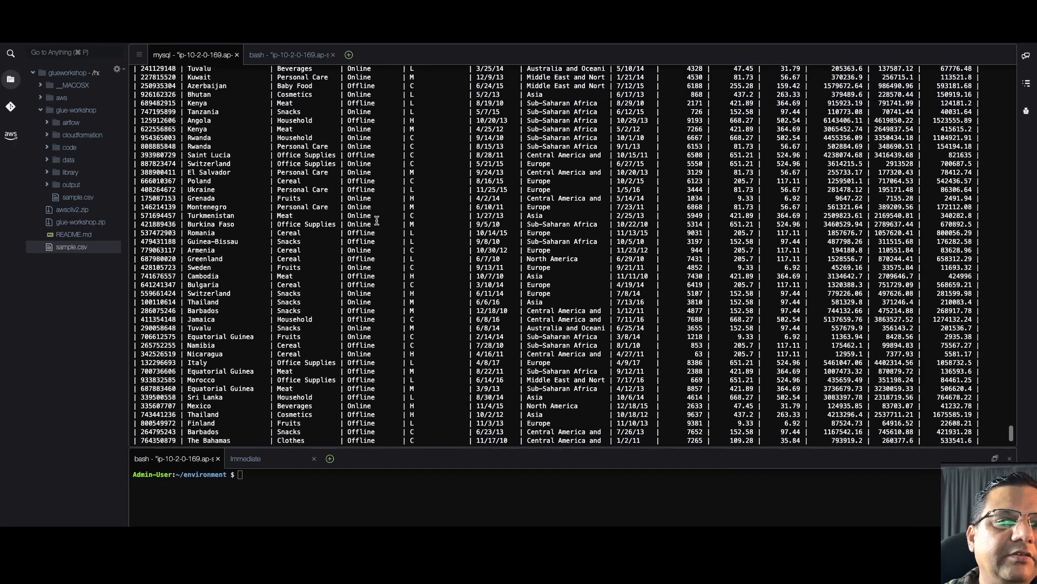
scroll(377, 221, down, 6)
scroll(377, 221, up, 12)
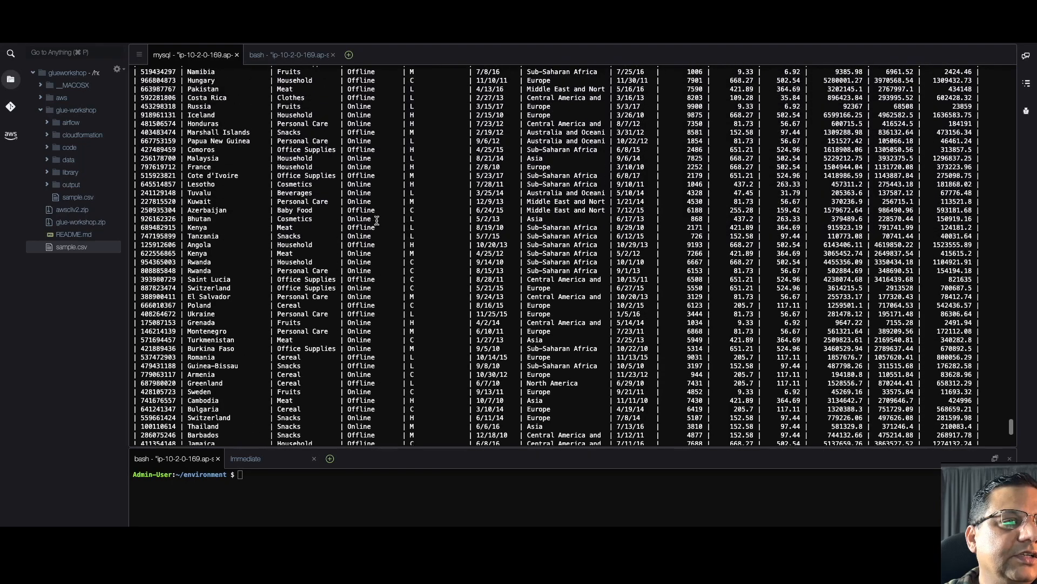
scroll(376, 221, up, 15)
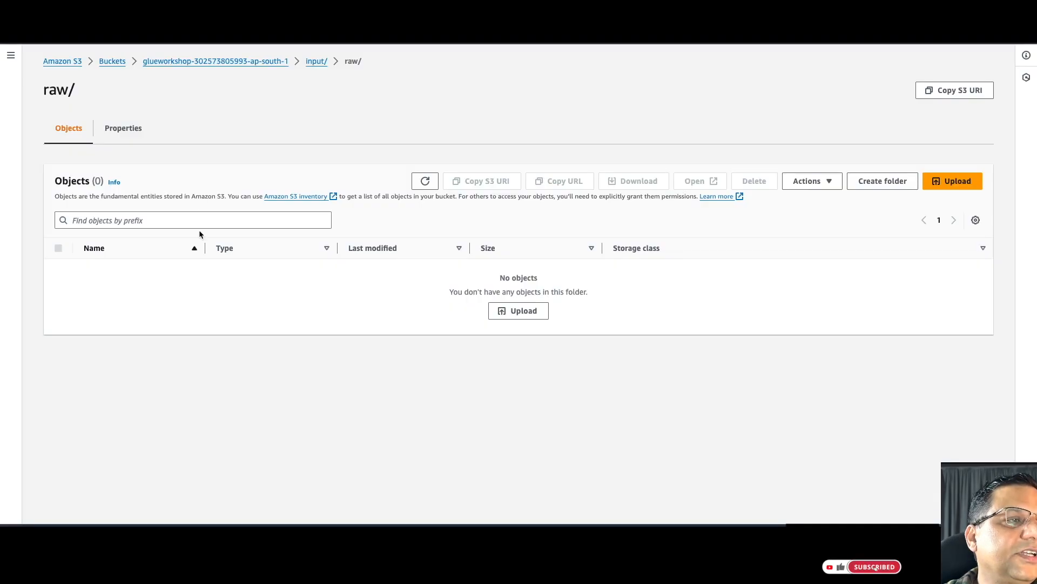
- Go from the bucket's top level through input/ into the empty raw/ folder
click(252, 63)
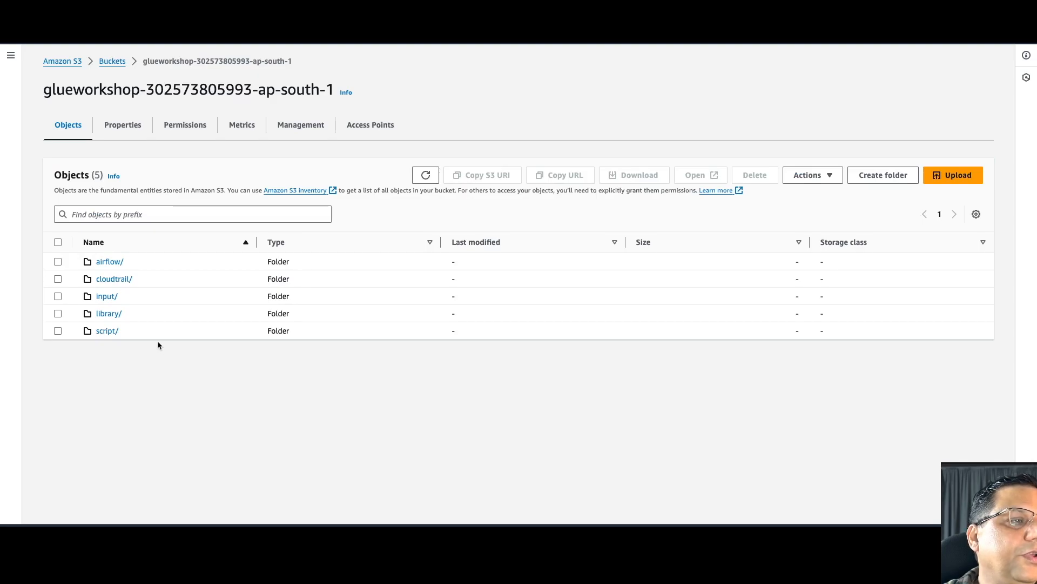
click(107, 296)
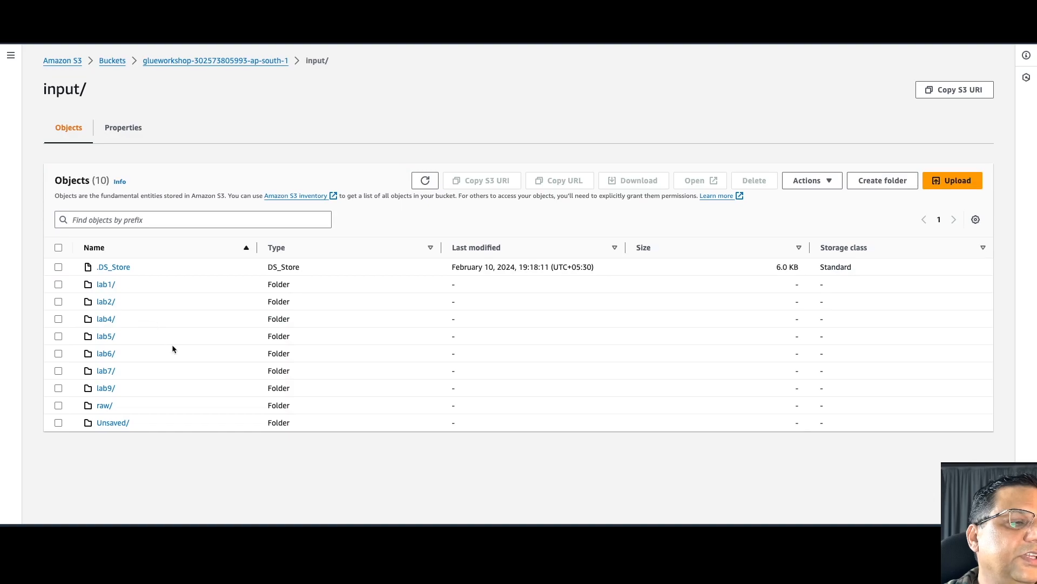
click(105, 406)
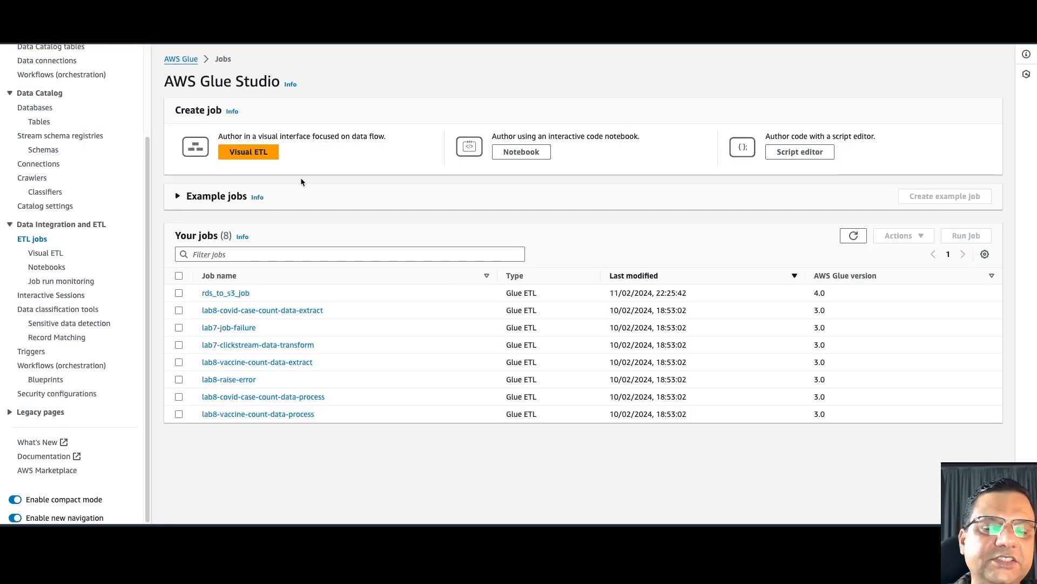
- Start a new Visual ETL job with a Relational DB source node
click(254, 152)
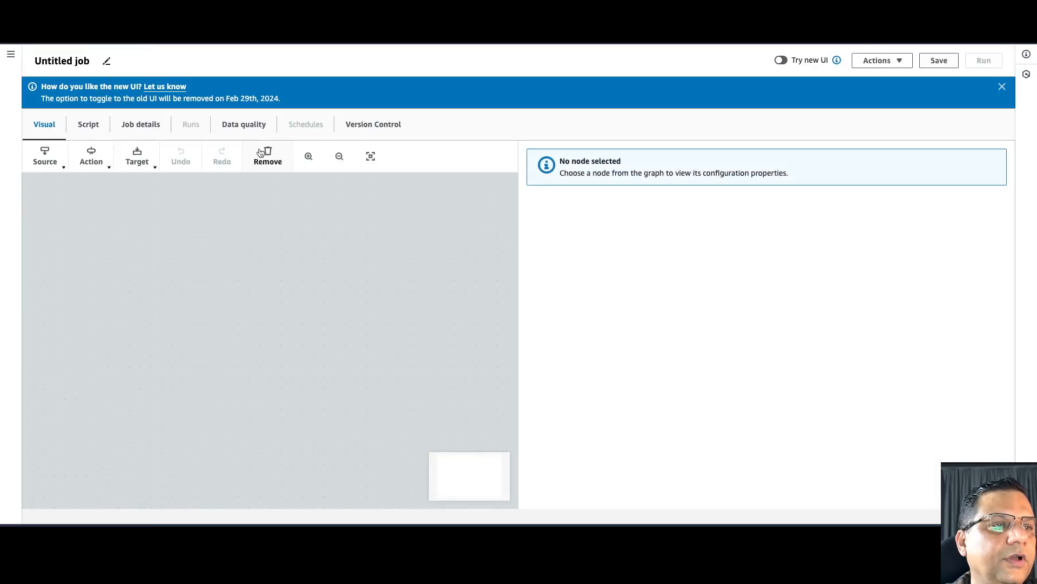
click(57, 166)
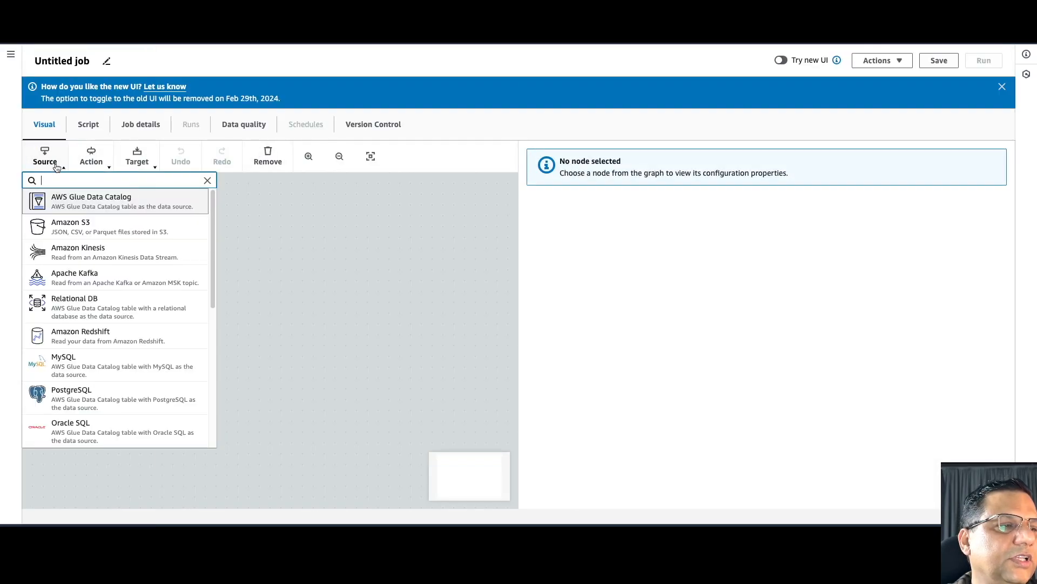
click(100, 304)
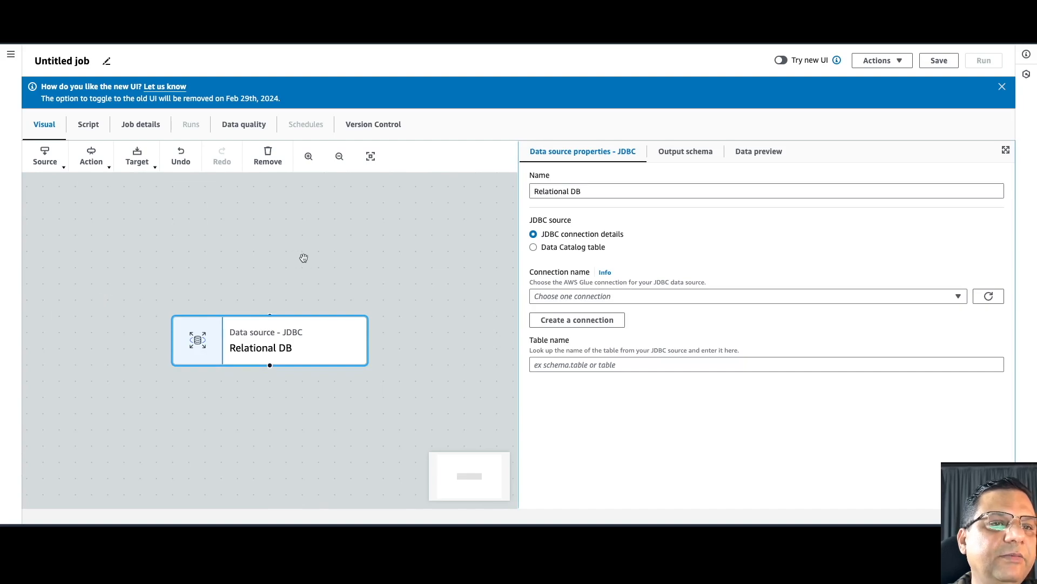
- Rename the source node console_csv_db and set its connection to GlueWorkshopMySQLConnection
click(583, 191)
key(ctrl+a)
text(console_)
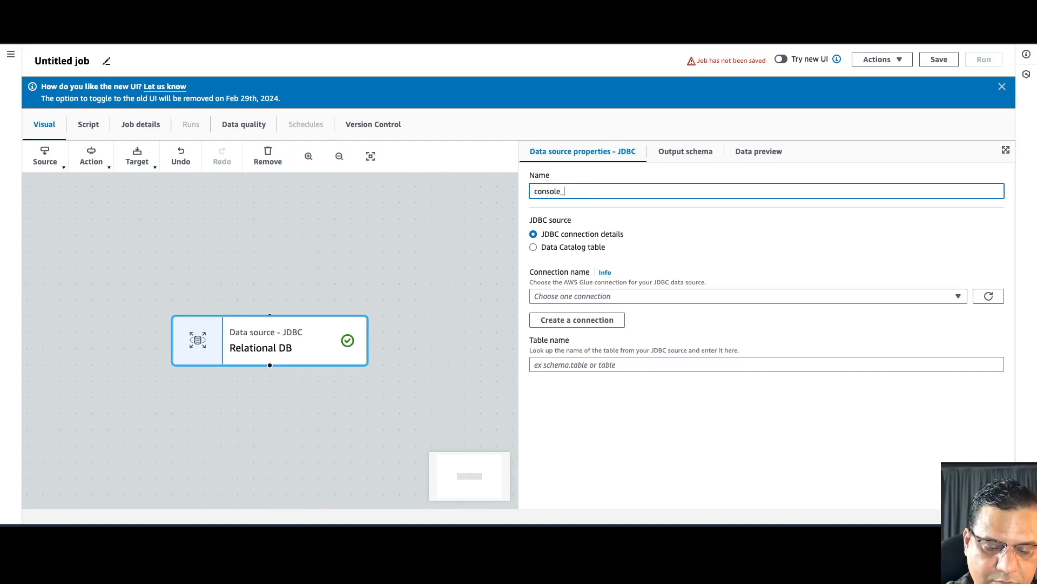
text(csv_)
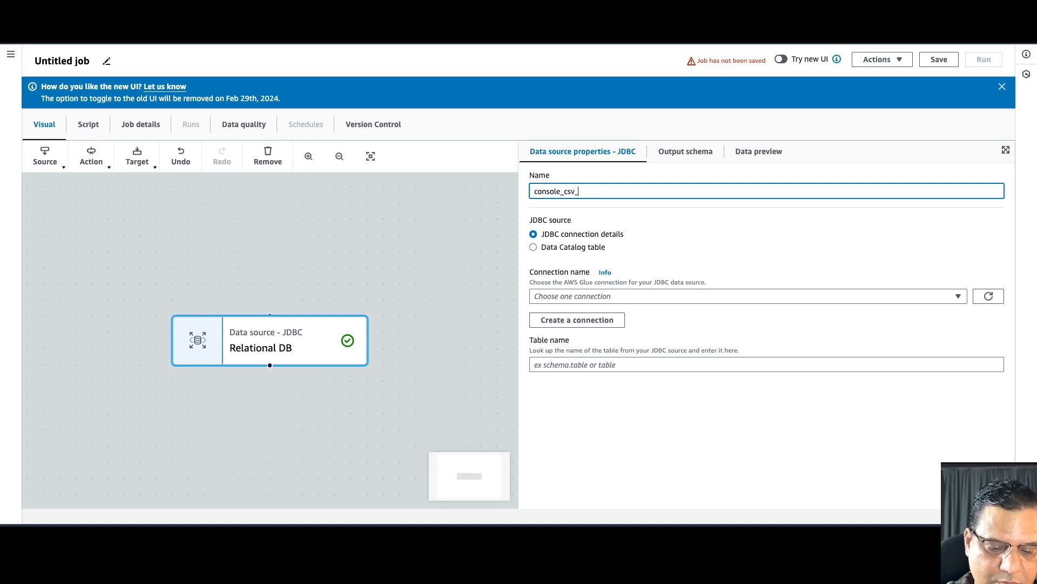
text(db)
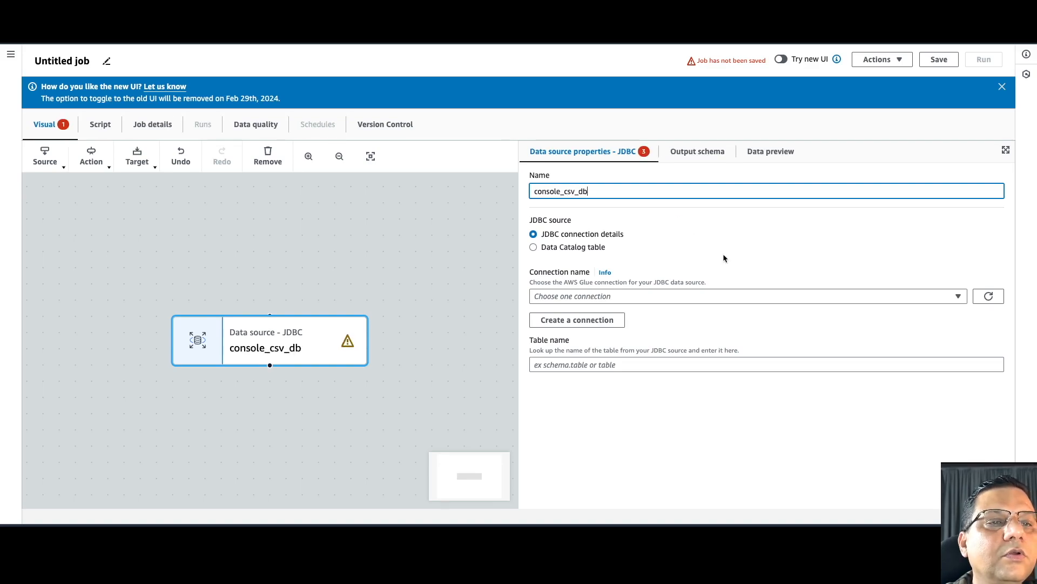
click(686, 300)
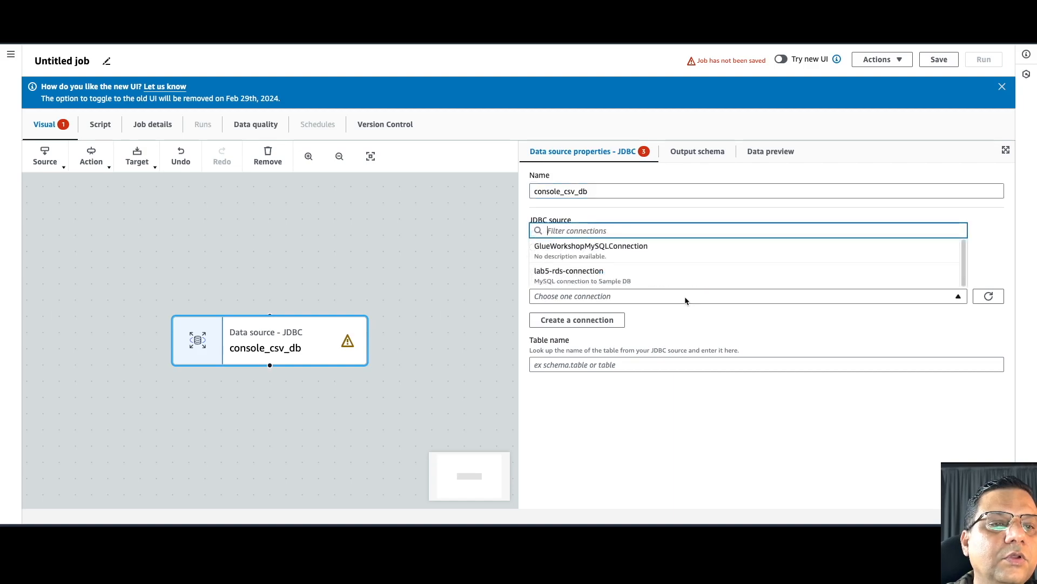
click(620, 248)
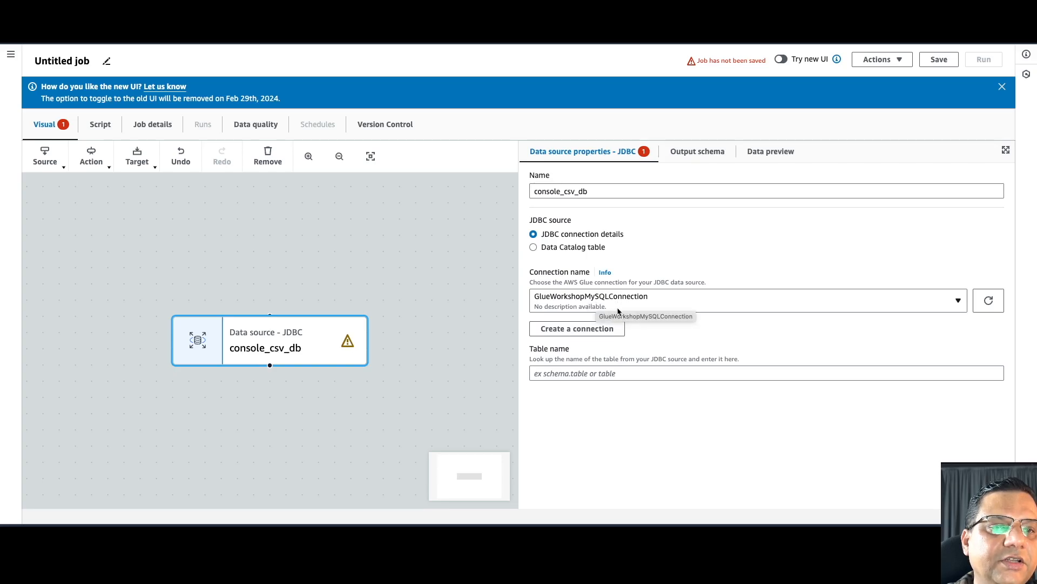
click(582, 330)
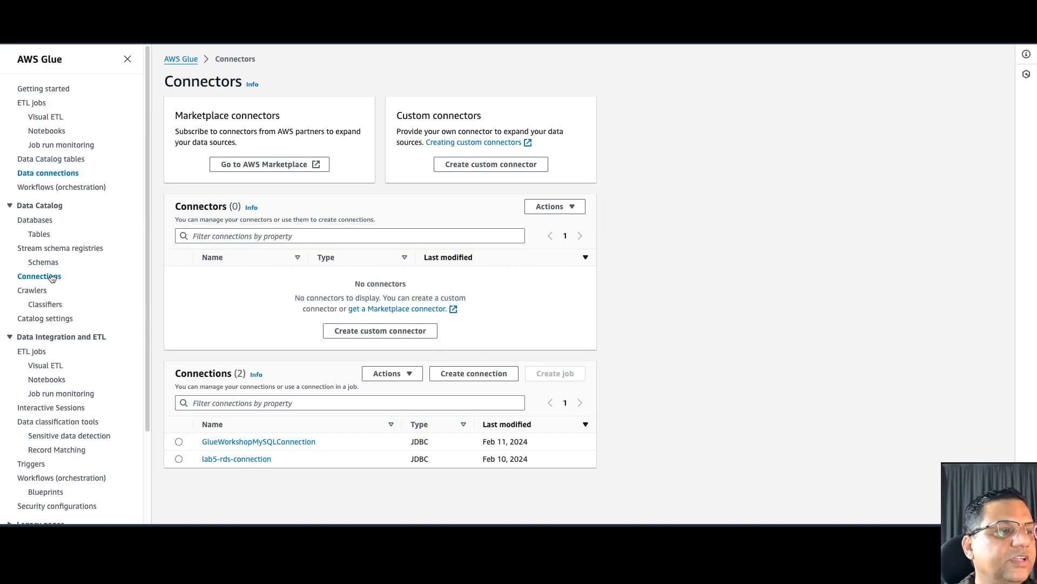
- Begin a new Glue connection with JDBC as its data source, then return to data source selection
click(468, 375)
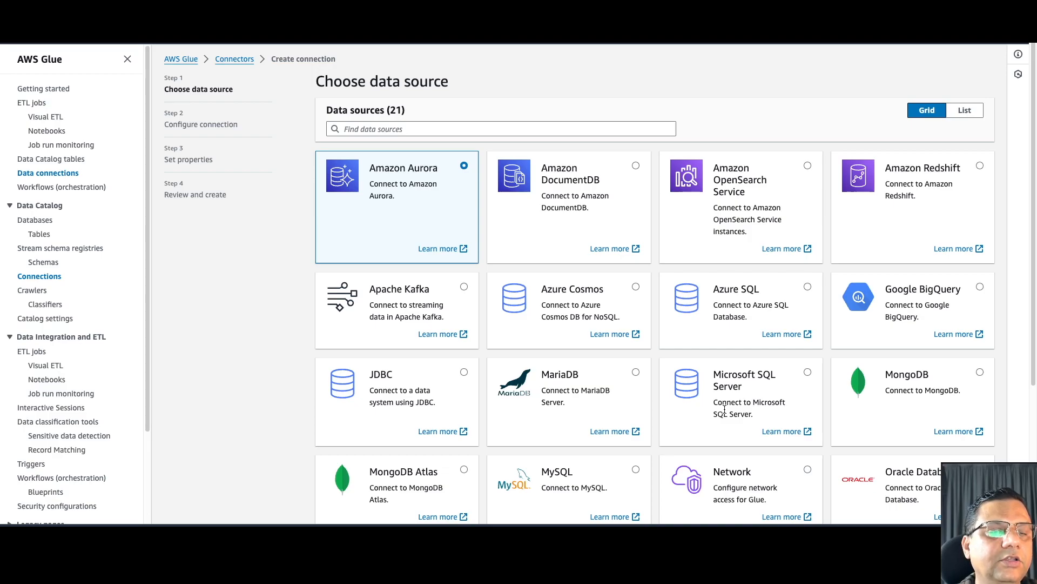
scroll(725, 409, down, 3)
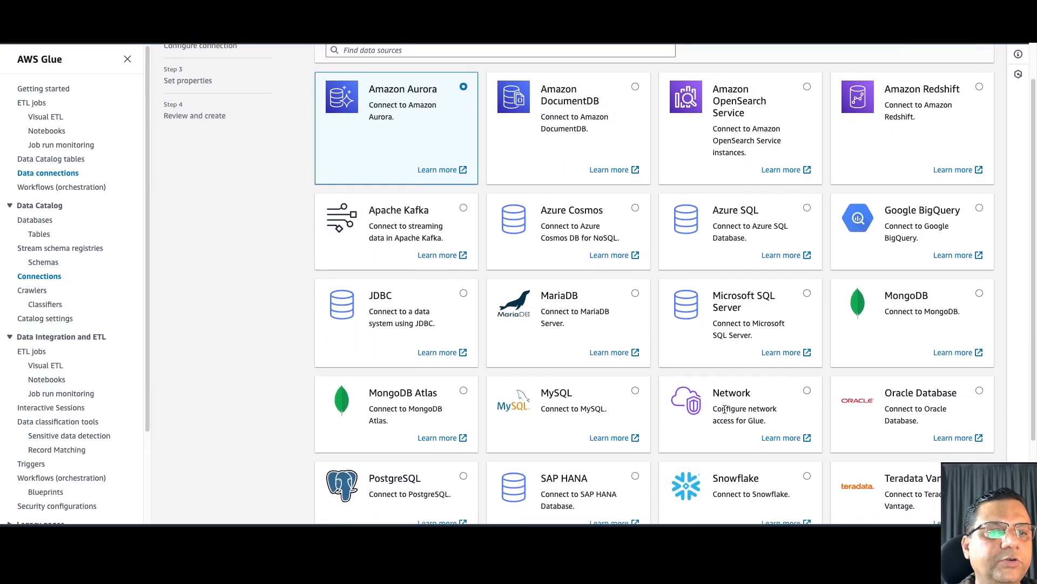
click(463, 288)
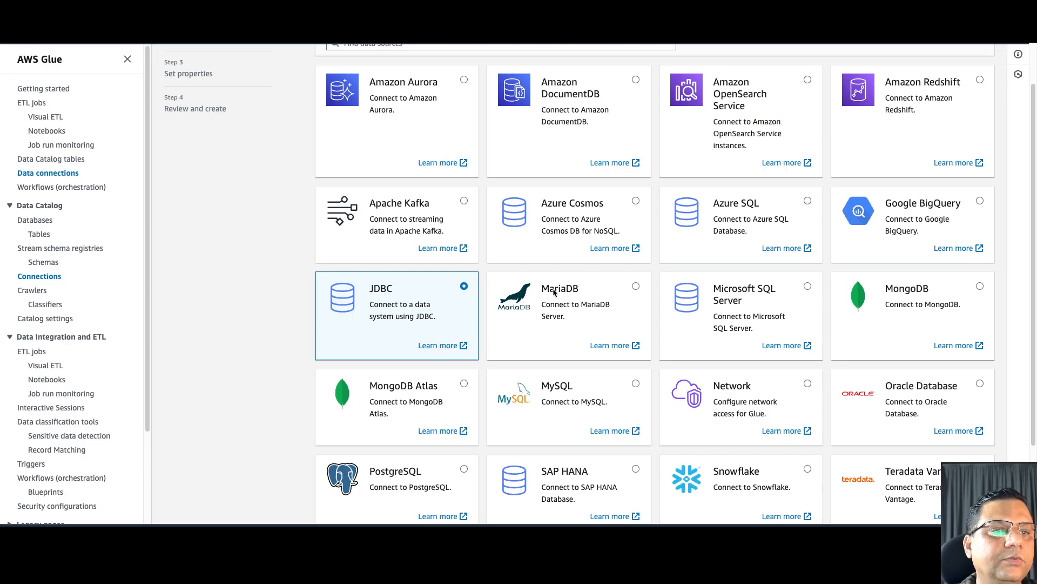
scroll(579, 294, down, 3)
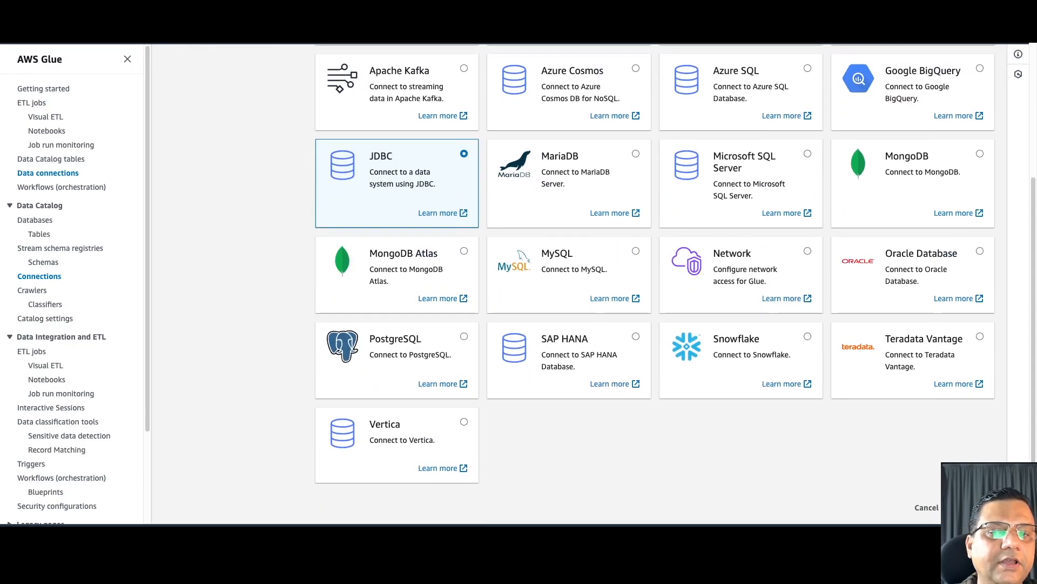
click(974, 507)
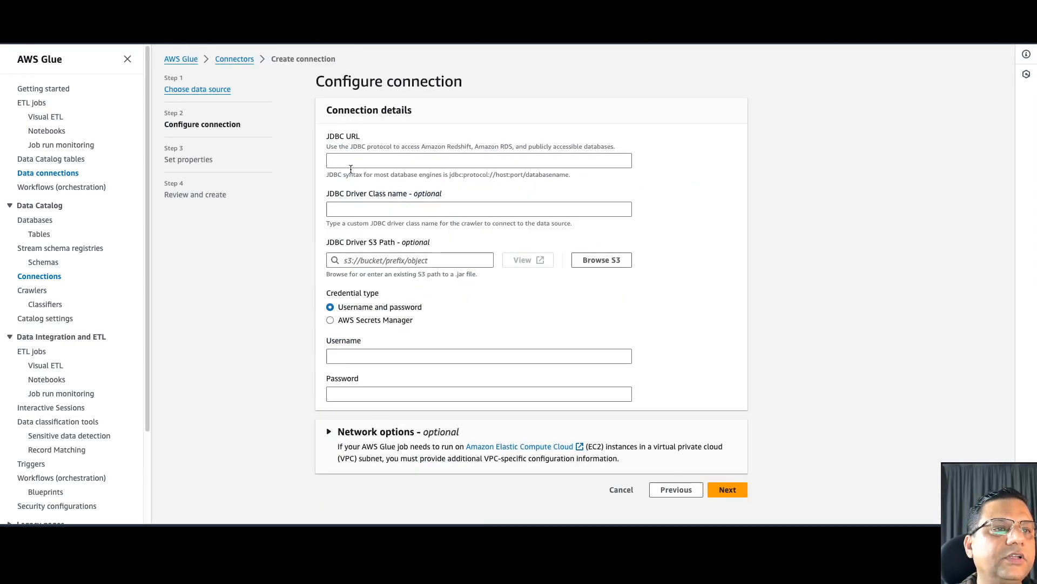
click(345, 162)
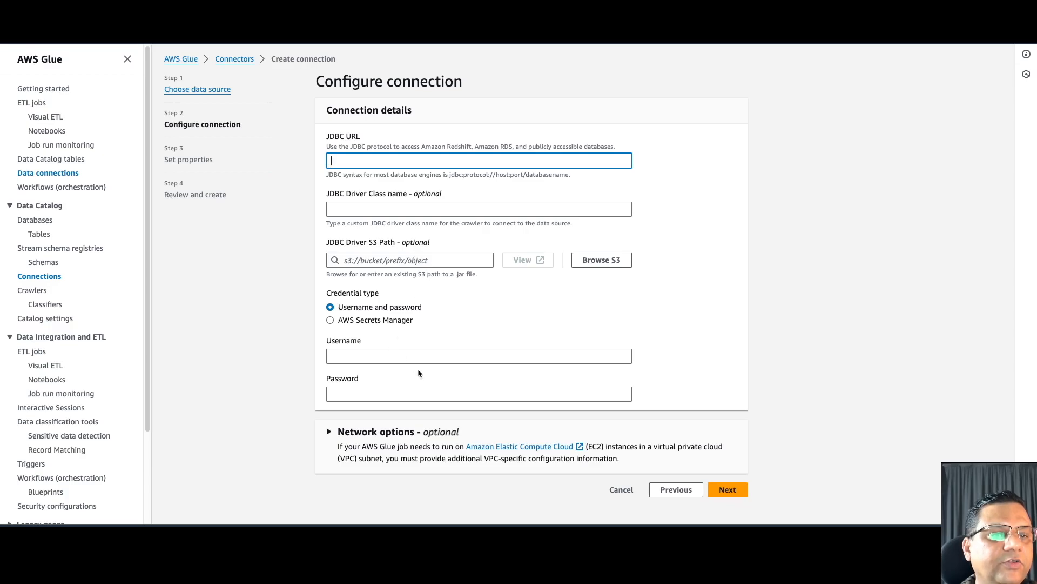
click(670, 491)
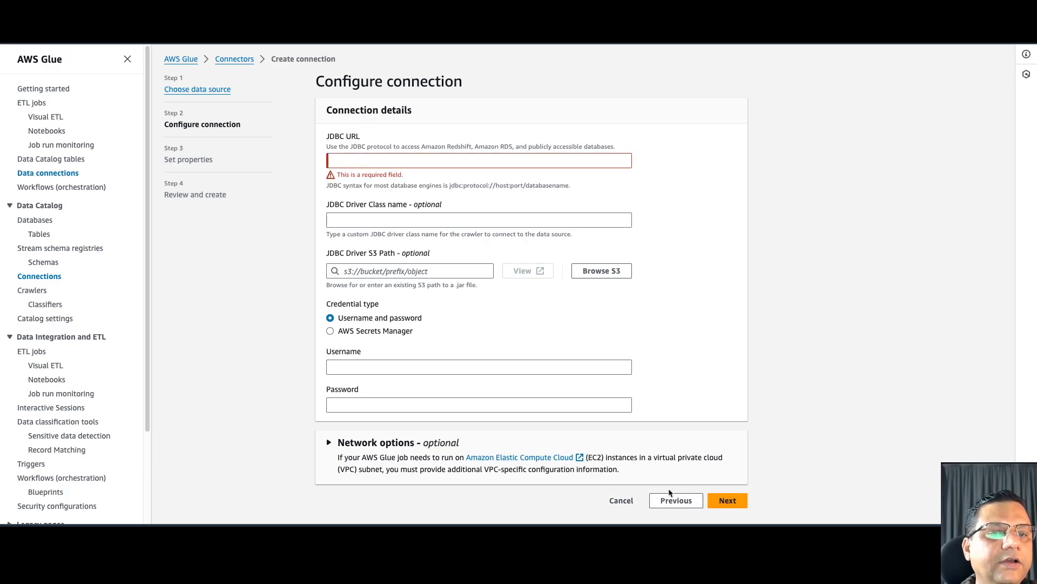
click(668, 502)
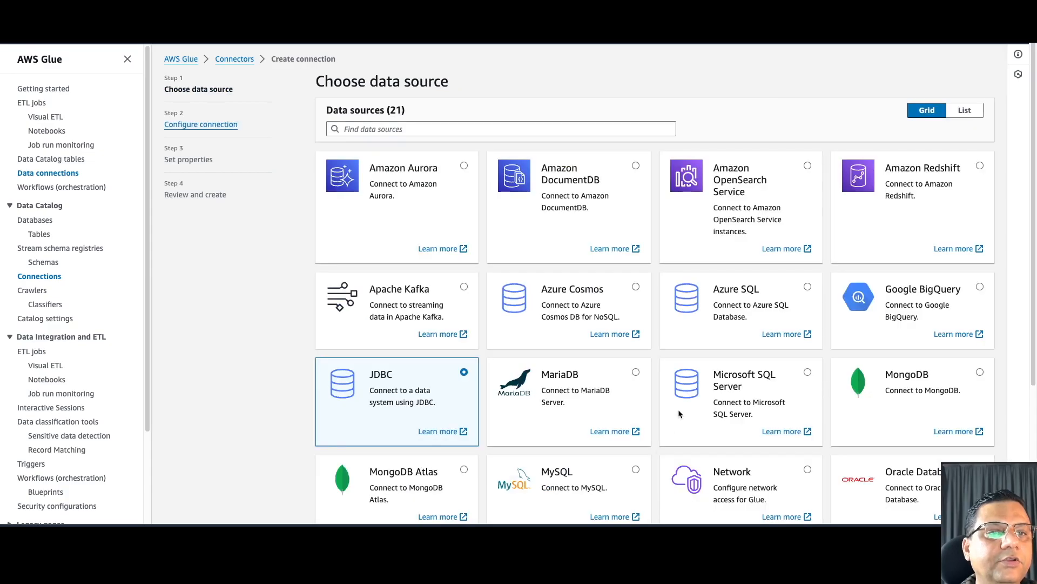
- Select Amazon Aurora as the data source and continue to Configure connection
scroll(743, 286, down, 1)
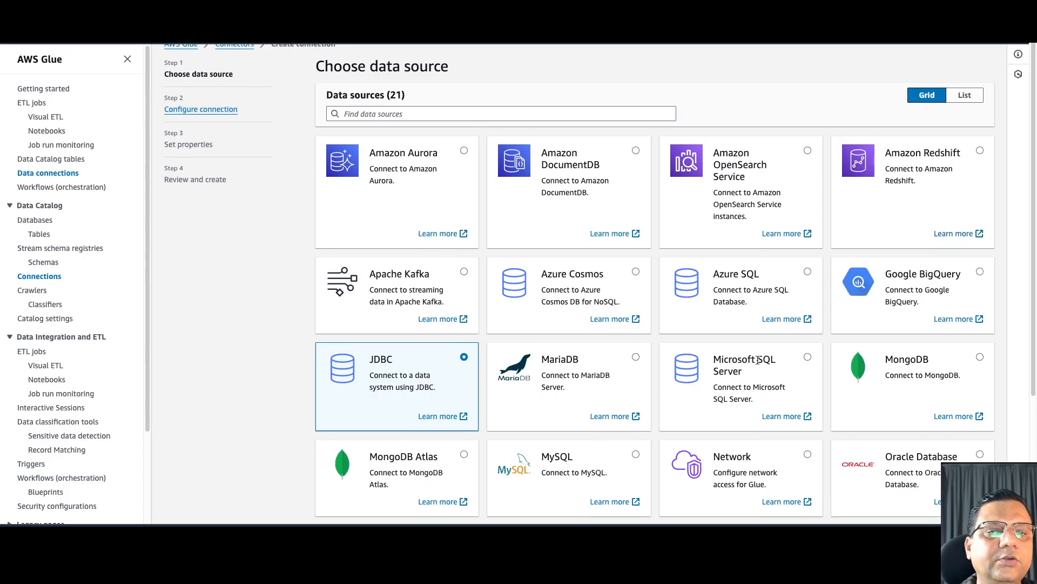
scroll(758, 360, down, 2)
scroll(758, 359, down, 3)
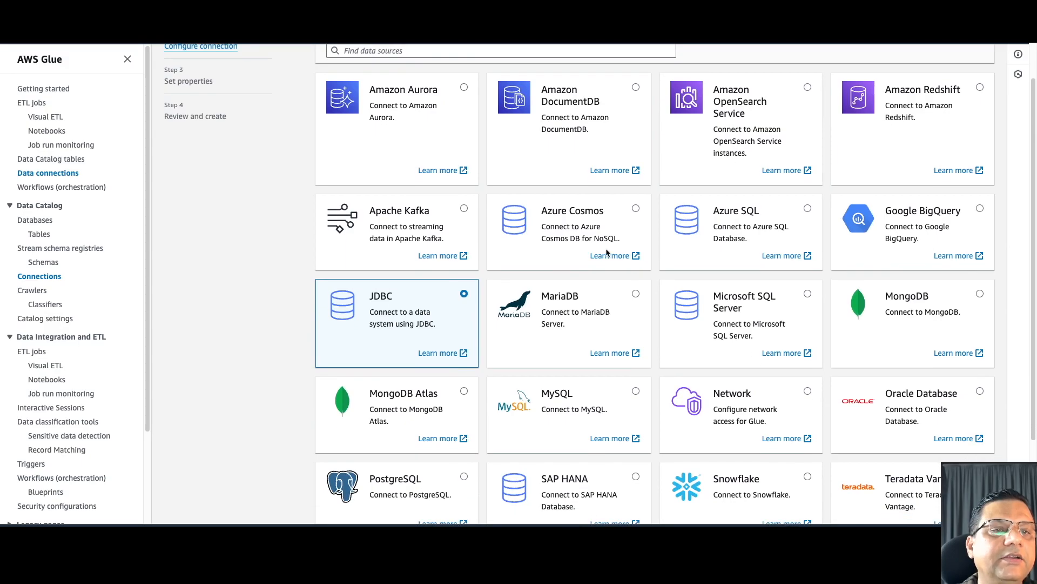
click(464, 88)
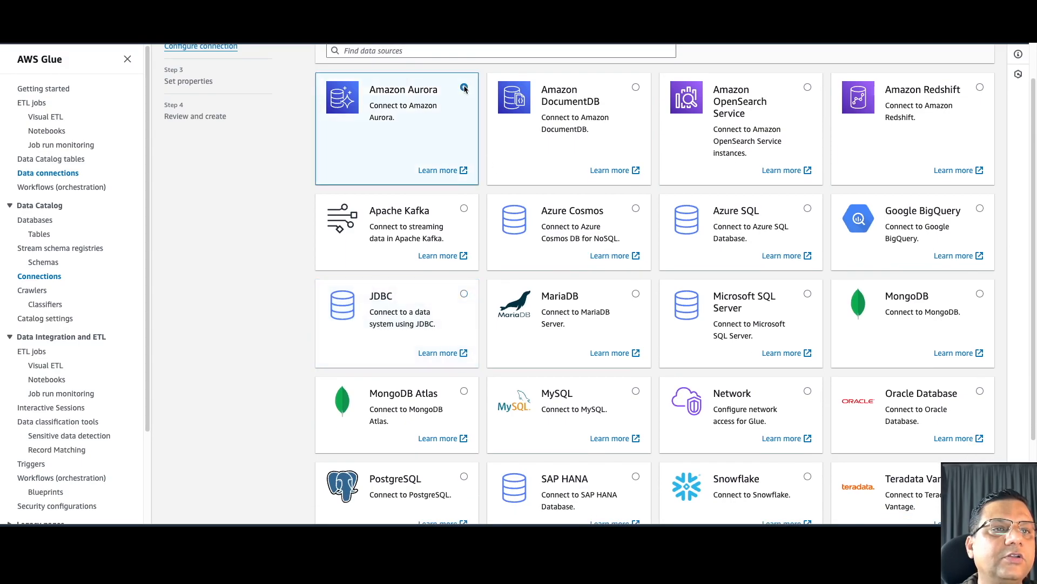
scroll(729, 378, down, 3)
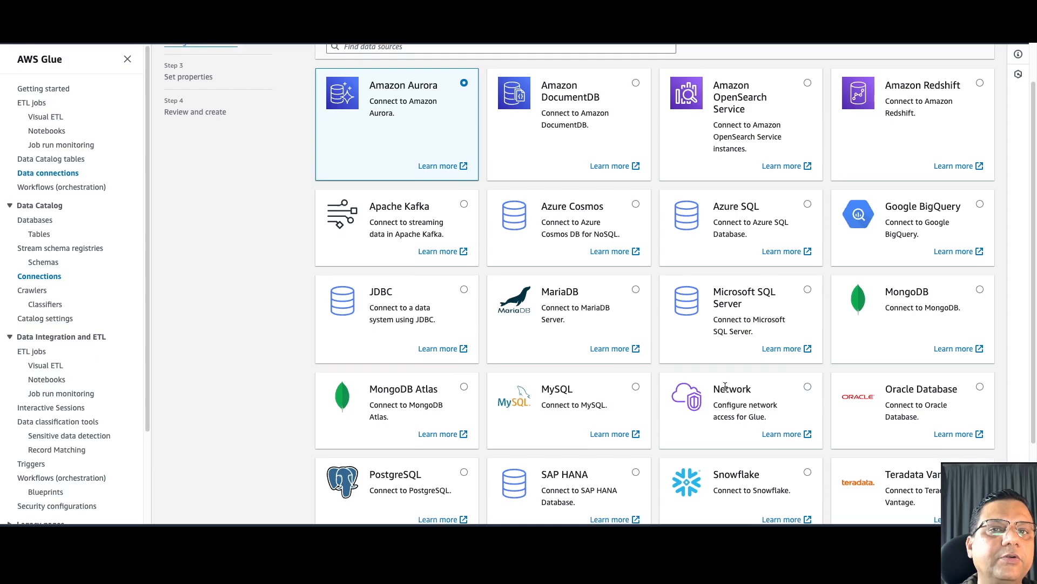
scroll(726, 386, down, 1)
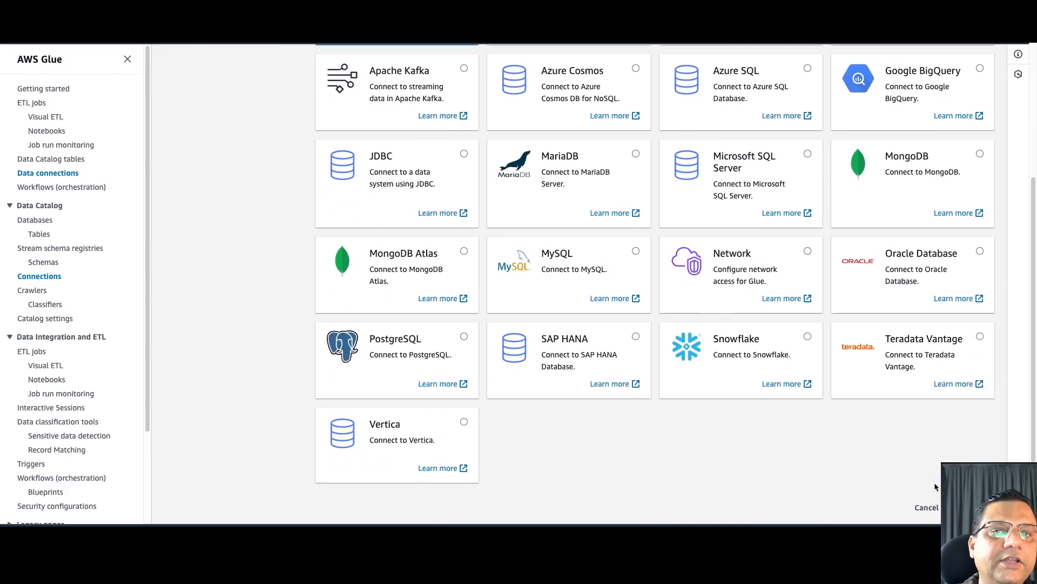
click(982, 508)
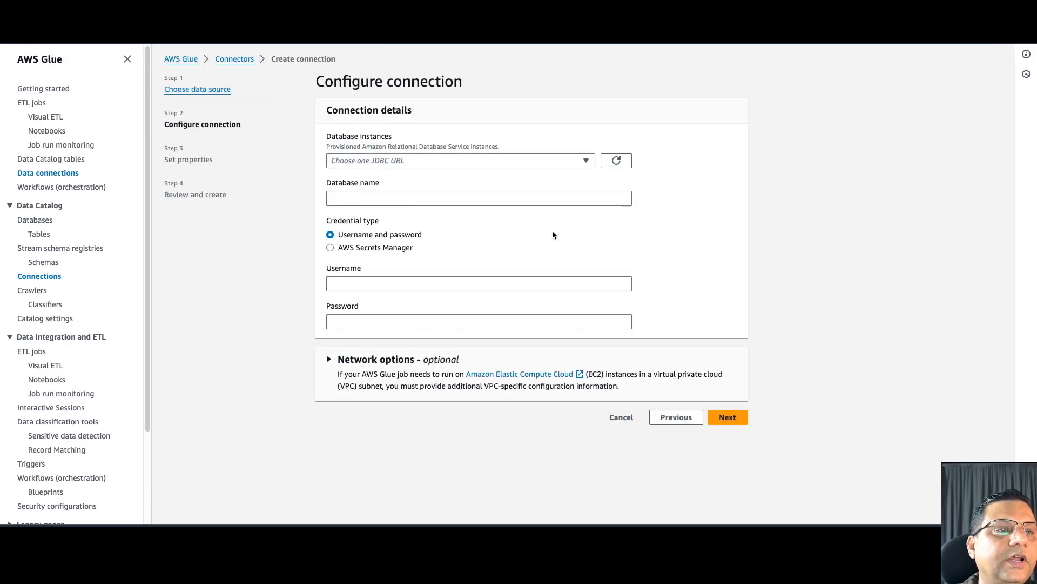
- Pick the glueworkshop database instance so database name and username auto-fill
click(500, 162)
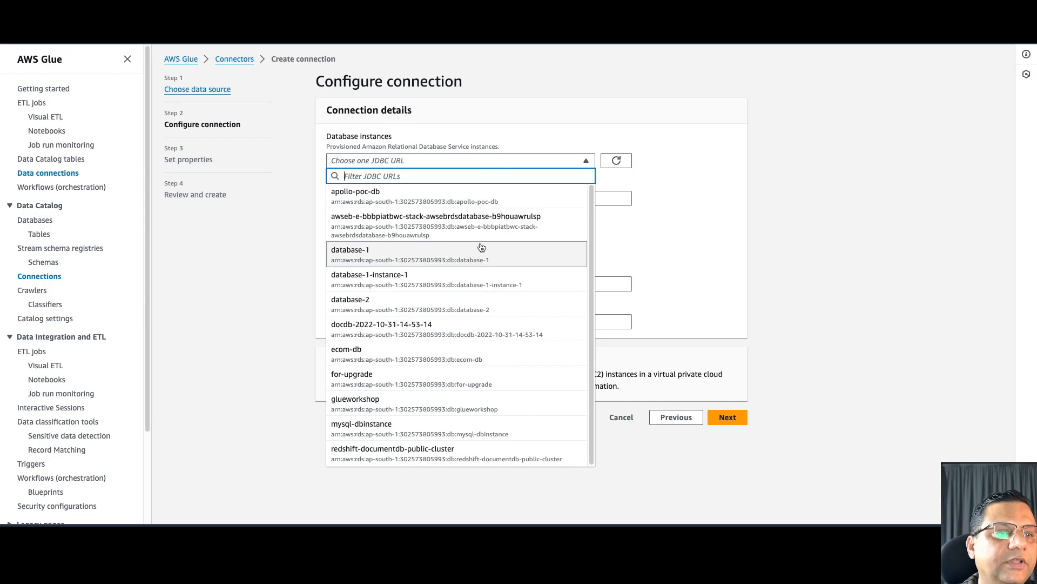
click(407, 401)
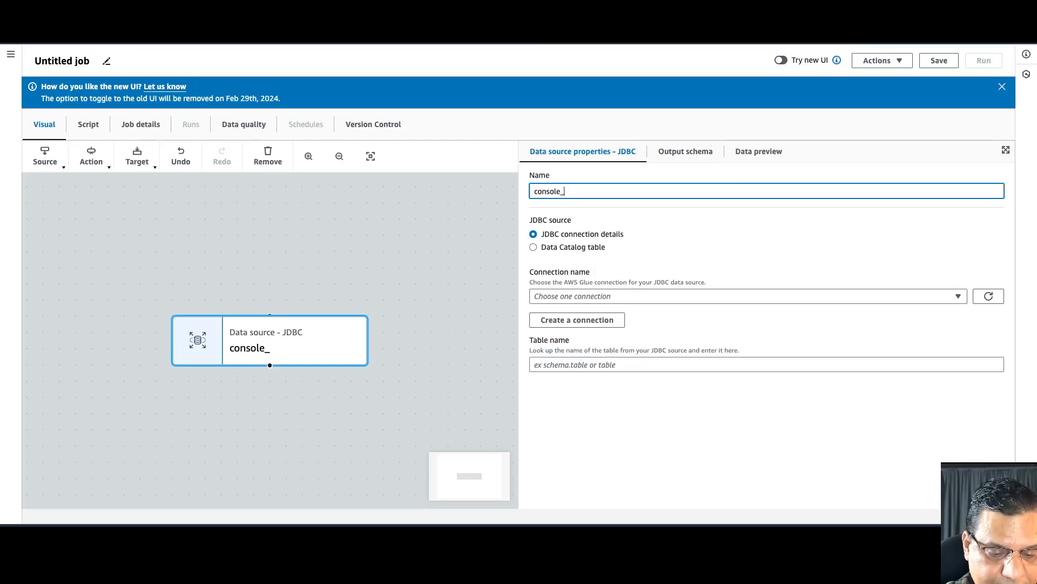
- Name the source console_csv_db, use GlueWorkshopMySQLConnection, and read table console_csv
text(csv)
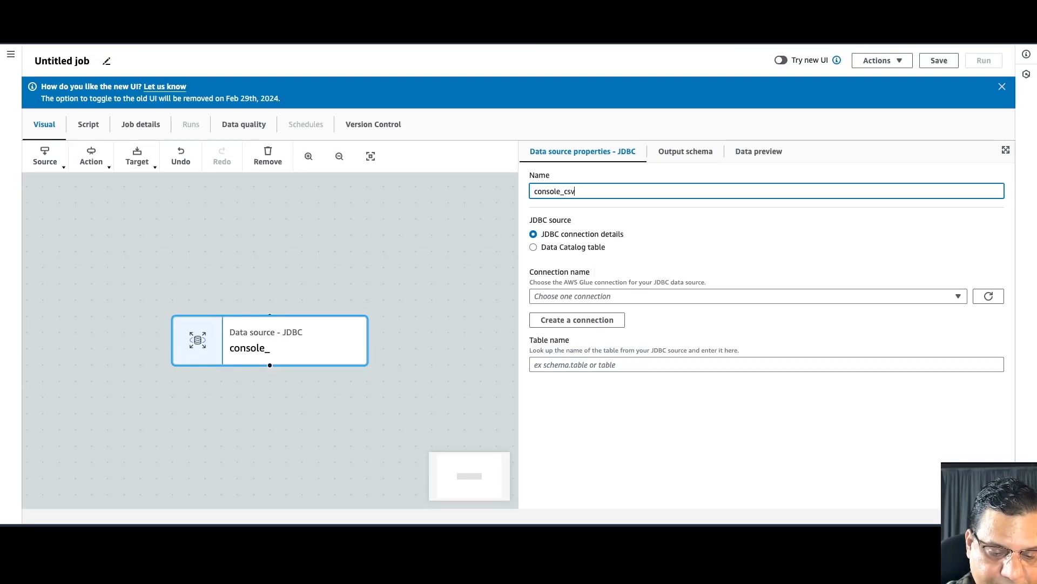
text(_db)
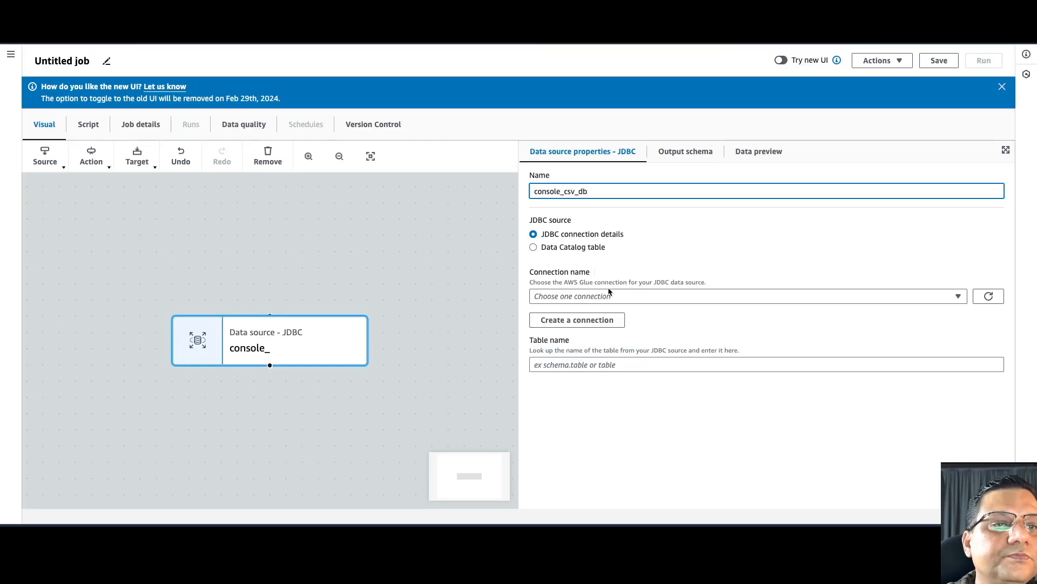
click(602, 298)
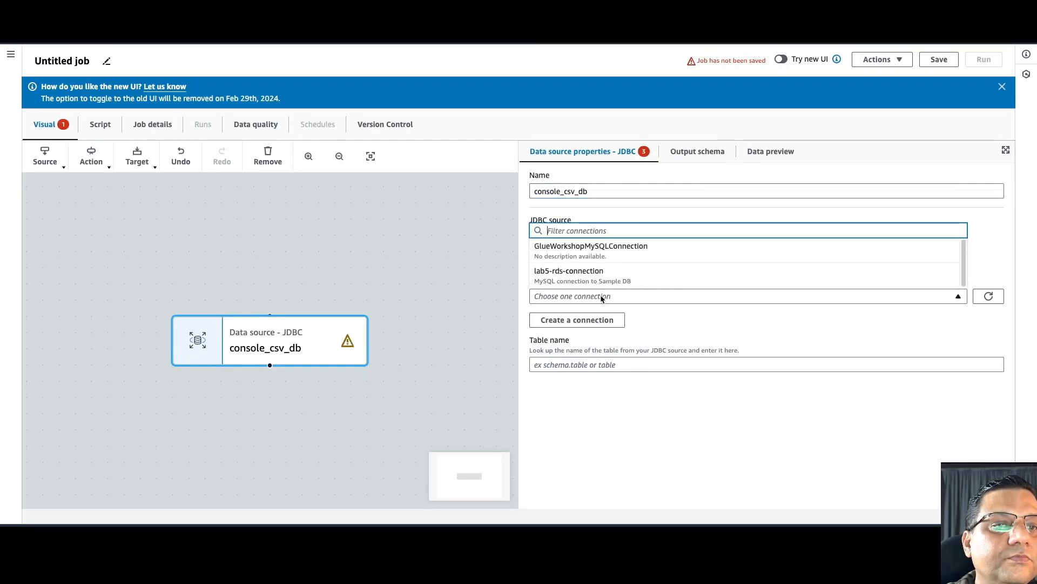
click(605, 252)
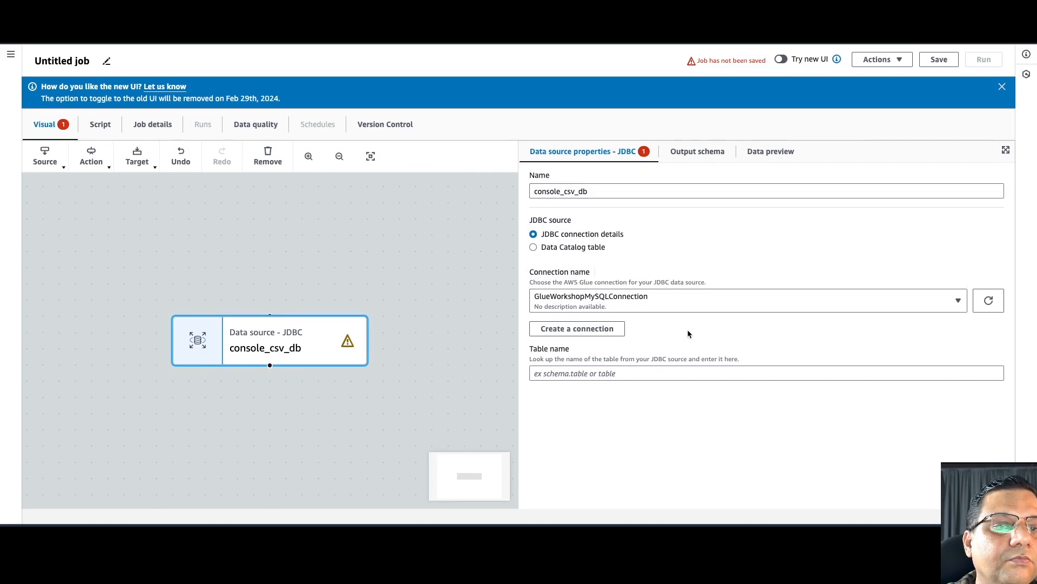
click(642, 374)
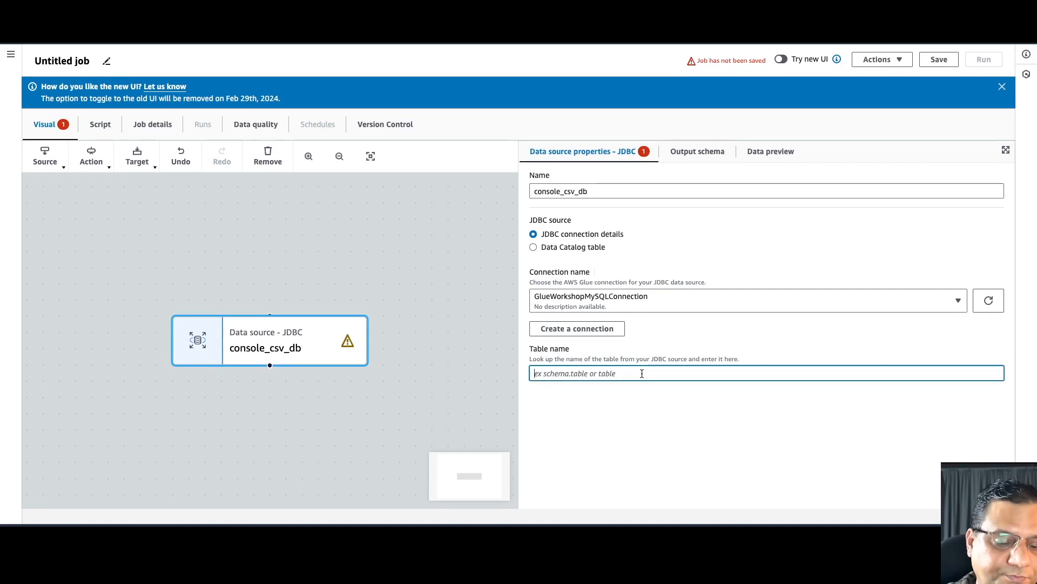
text(console)
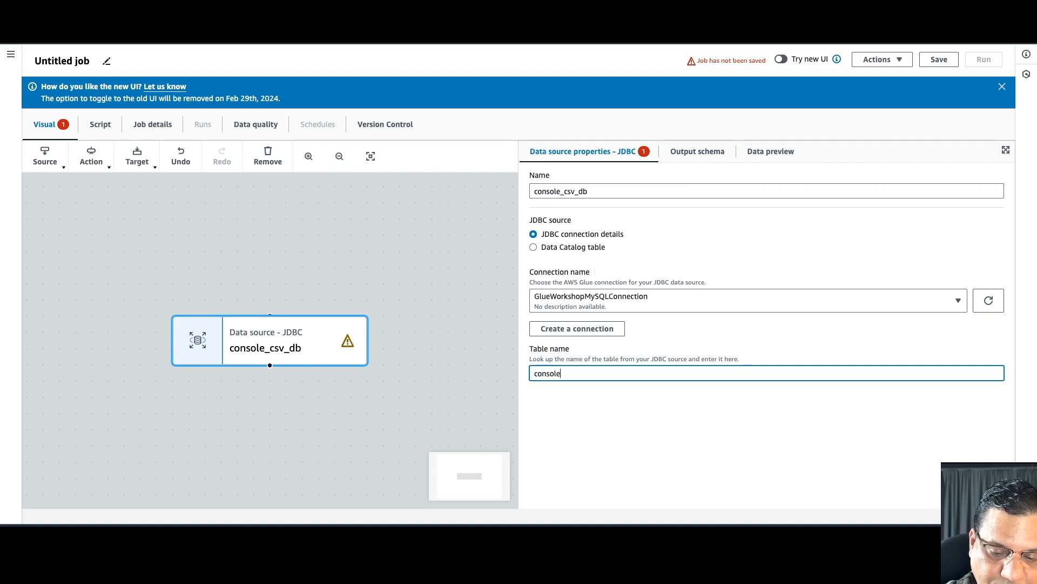
text(_csv)
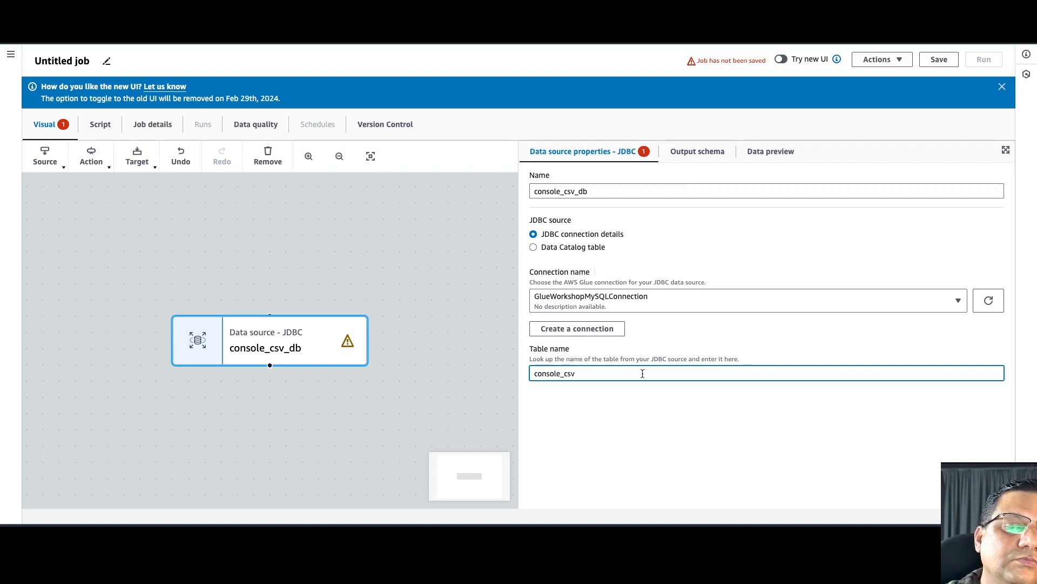
click(791, 420)
click(106, 63)
- Replace the Untitled job title with glue_etl_lab0
drag(93, 60, 31, 57)
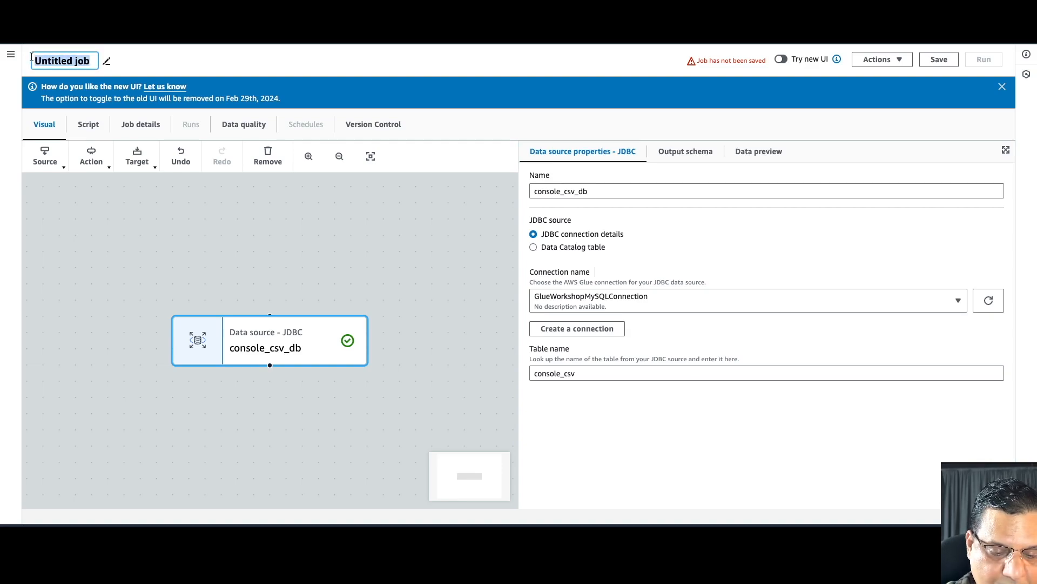
text(glue_etl_lab)
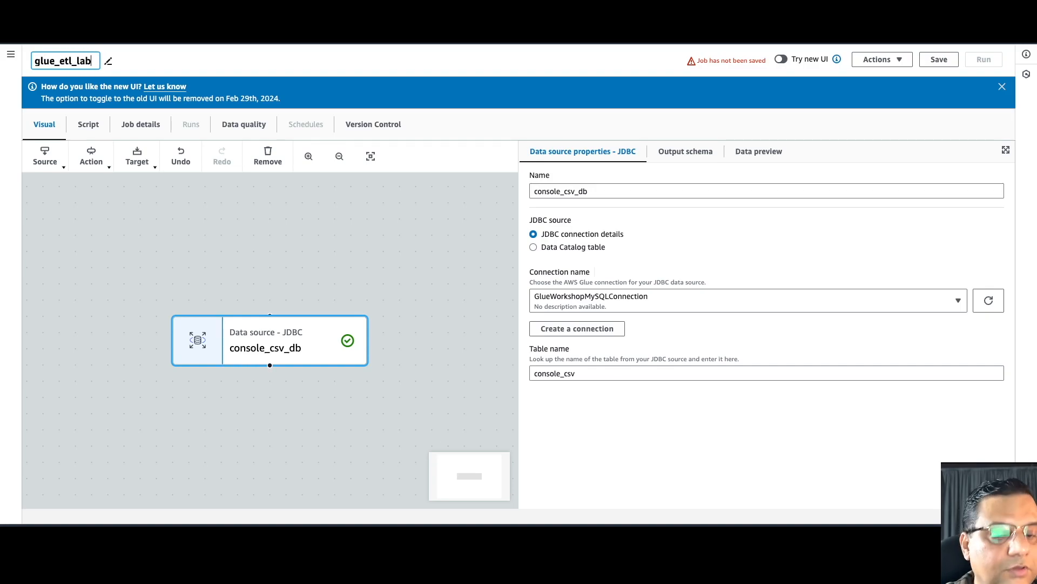
text(0)
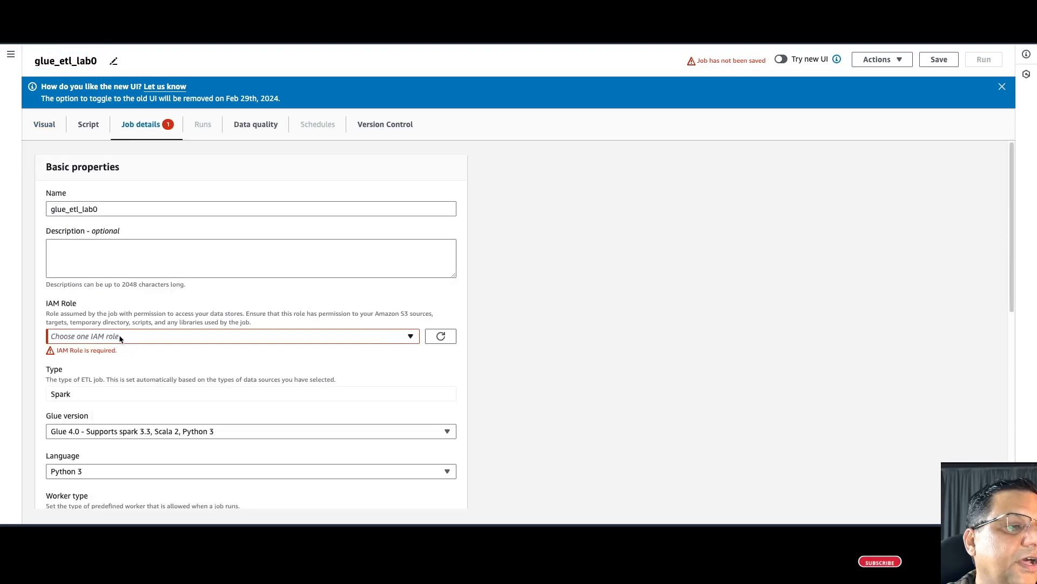
- Assign the AWSGlueServiceRole-glueworkshop IAM role to the job
click(120, 336)
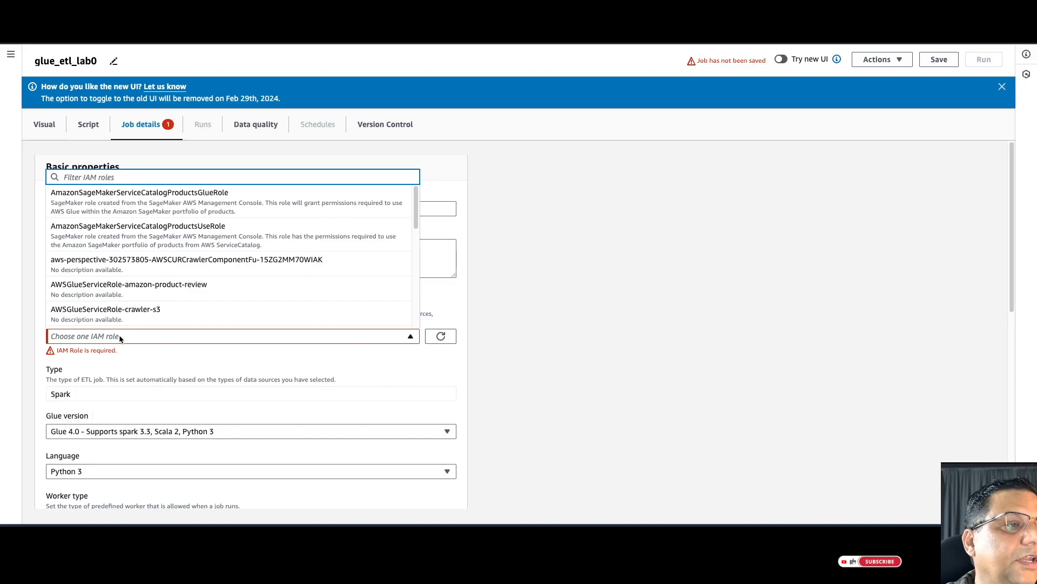
scroll(156, 302, down, 1)
scroll(157, 301, down, 1)
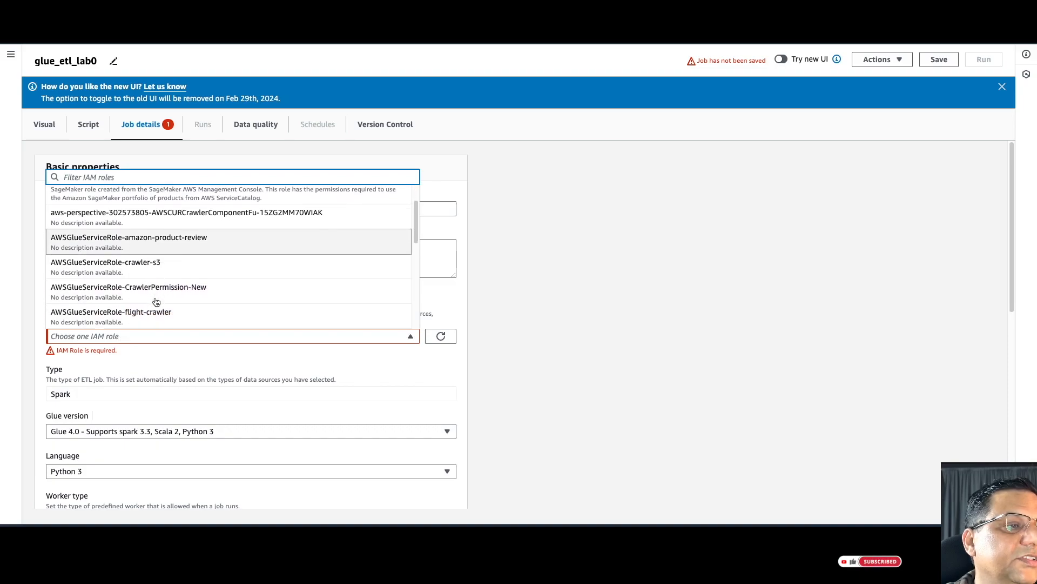
scroll(156, 301, down, 1)
scroll(157, 301, down, 2)
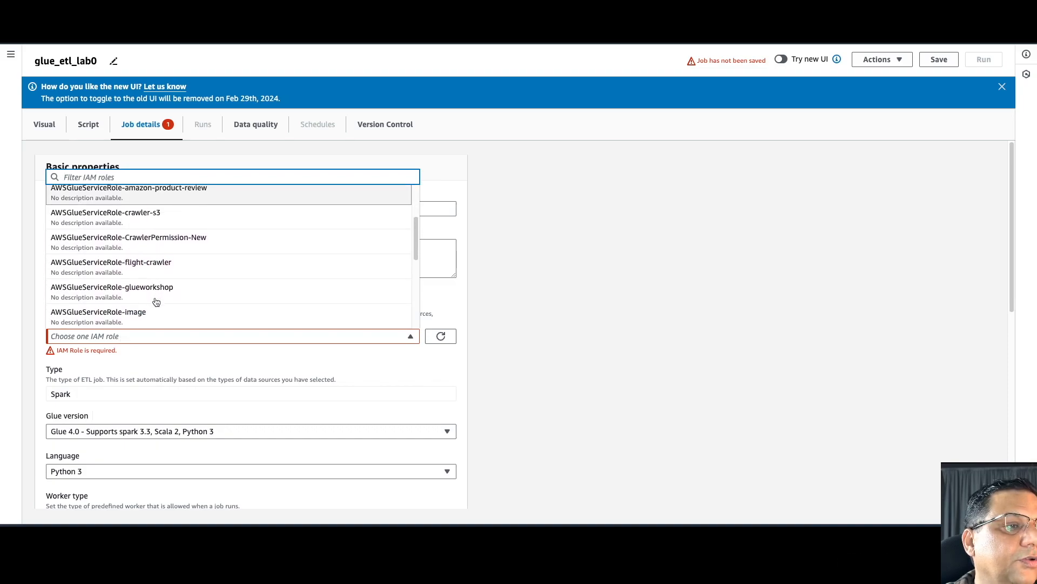
click(155, 283)
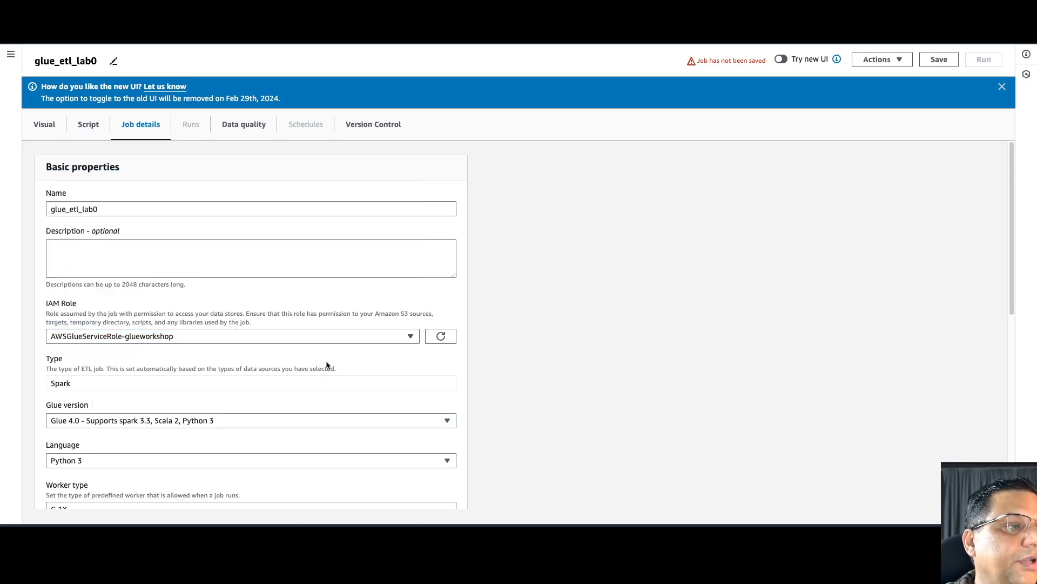
scroll(330, 370, down, 1)
scroll(330, 370, down, 2)
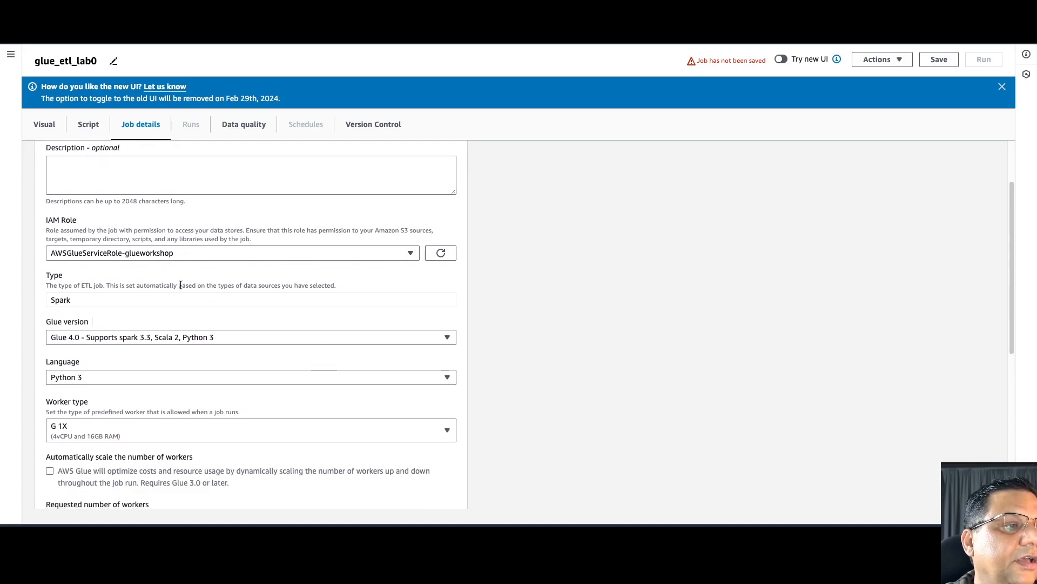
scroll(180, 285, down, 1)
scroll(181, 284, down, 1)
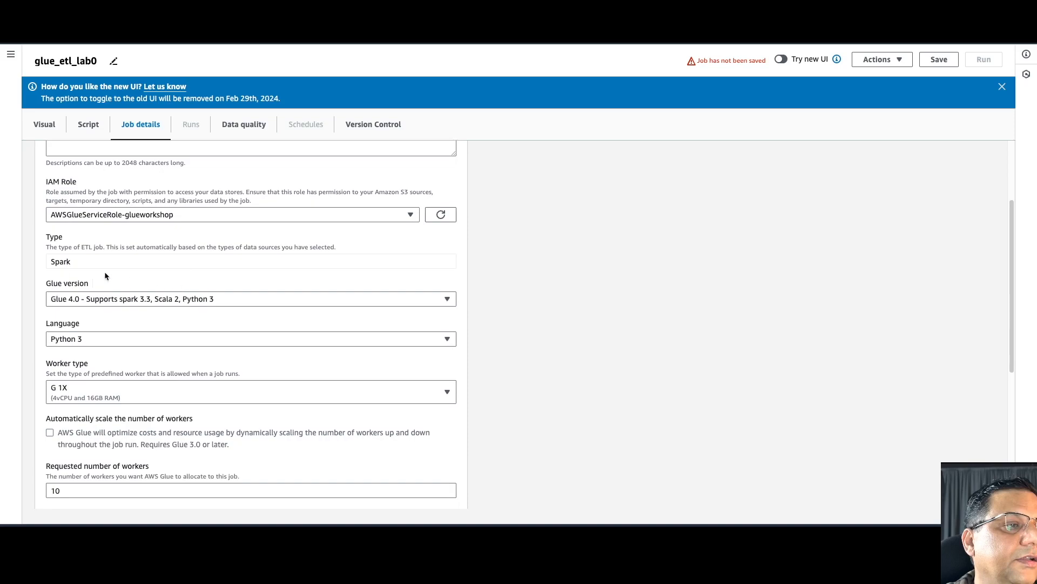
click(77, 261)
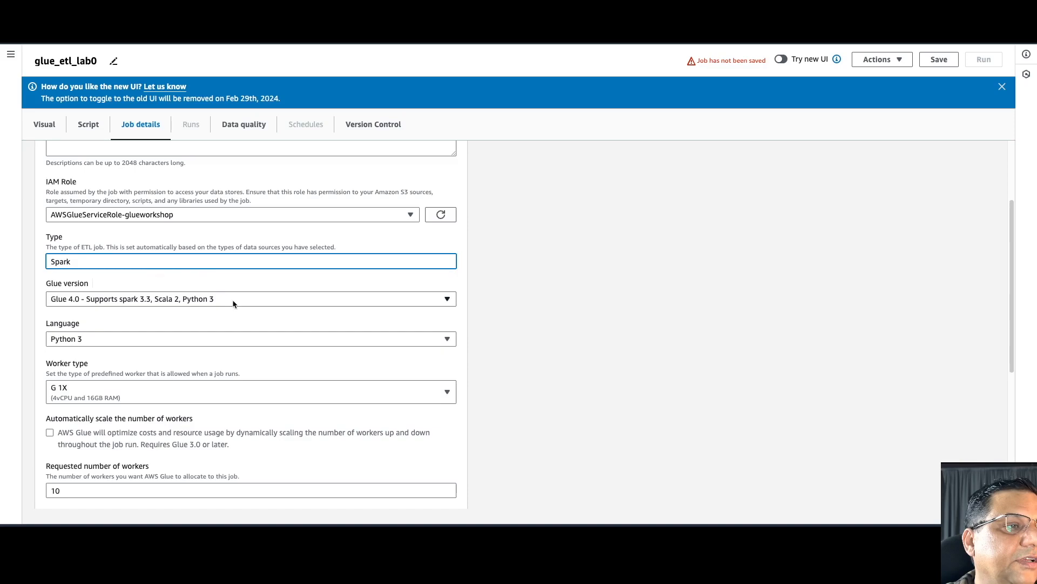
scroll(233, 303, down, 1)
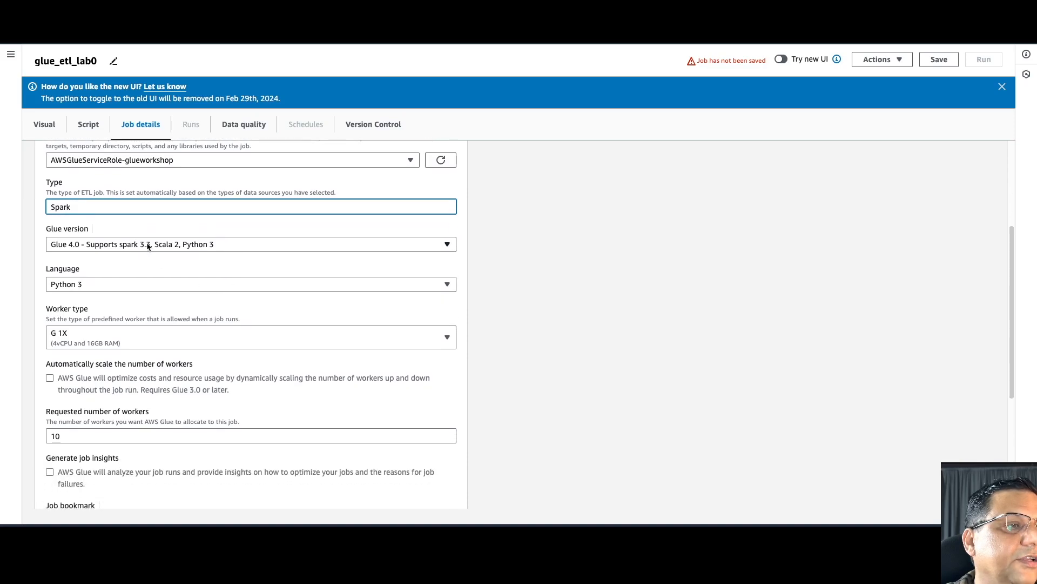
- Set Glue version 4.0, worker type G 1X, and 2 requested workers instead of 10
click(165, 248)
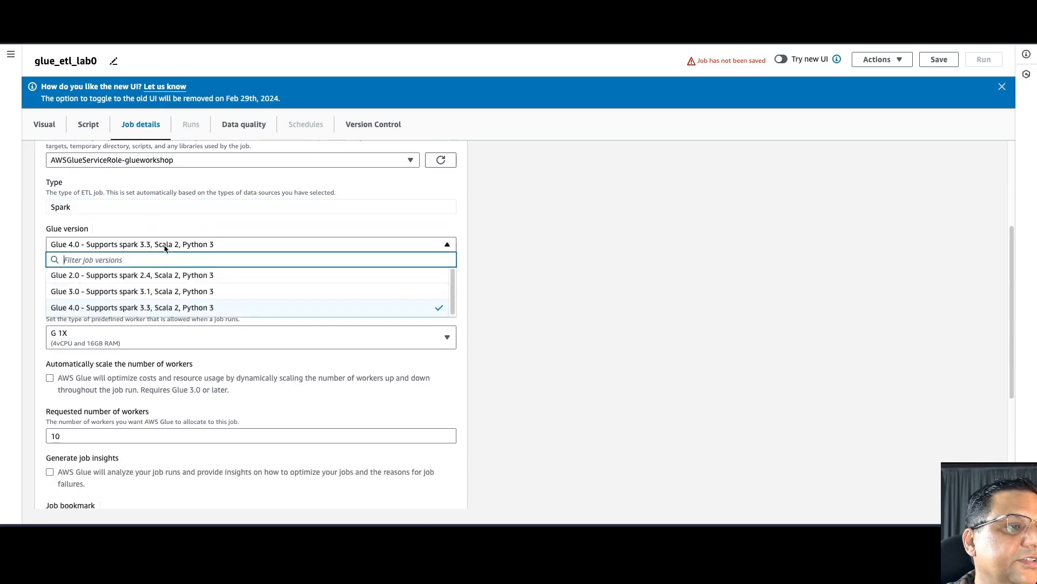
click(154, 308)
scroll(135, 303, down, 1)
click(116, 278)
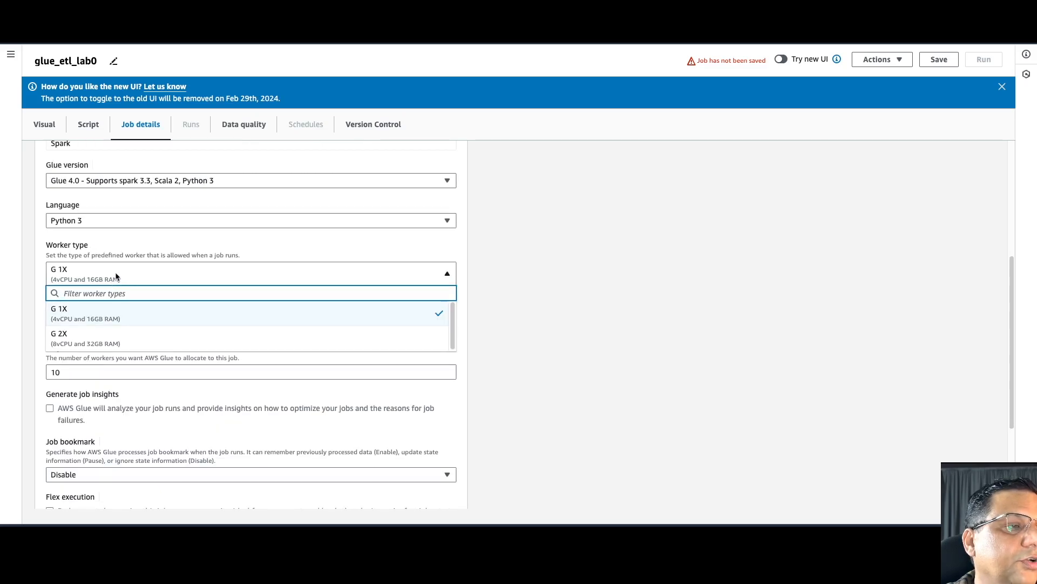
click(105, 312)
scroll(141, 319, down, 2)
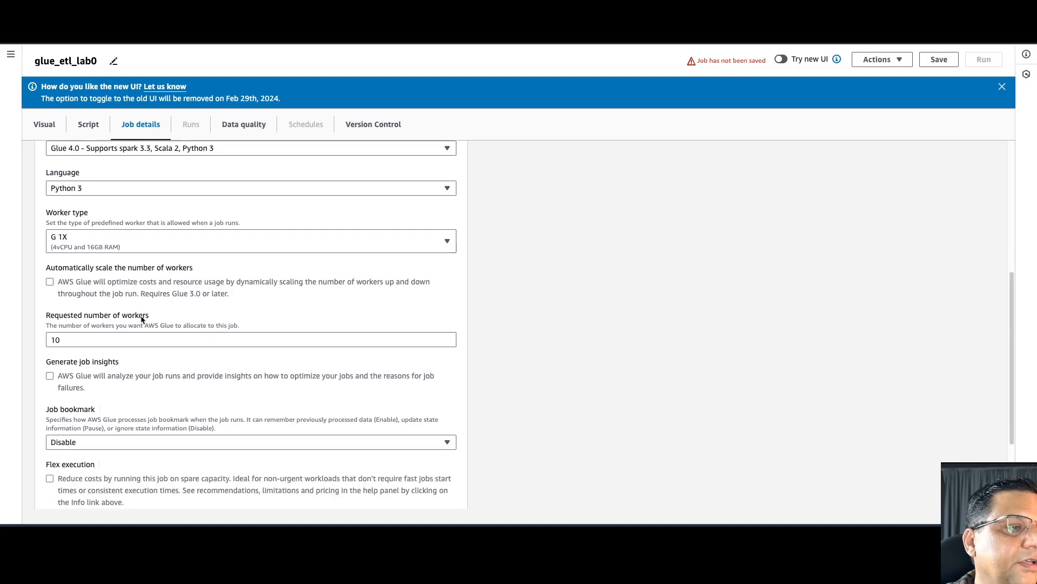
click(62, 290)
key(BackSpace)
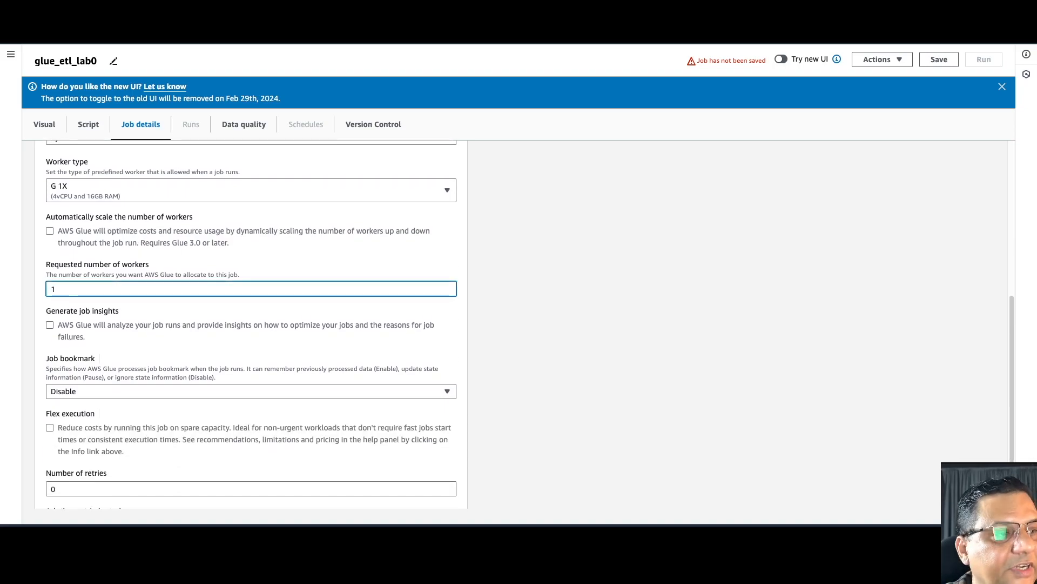
key(BackSpace)
text(2)
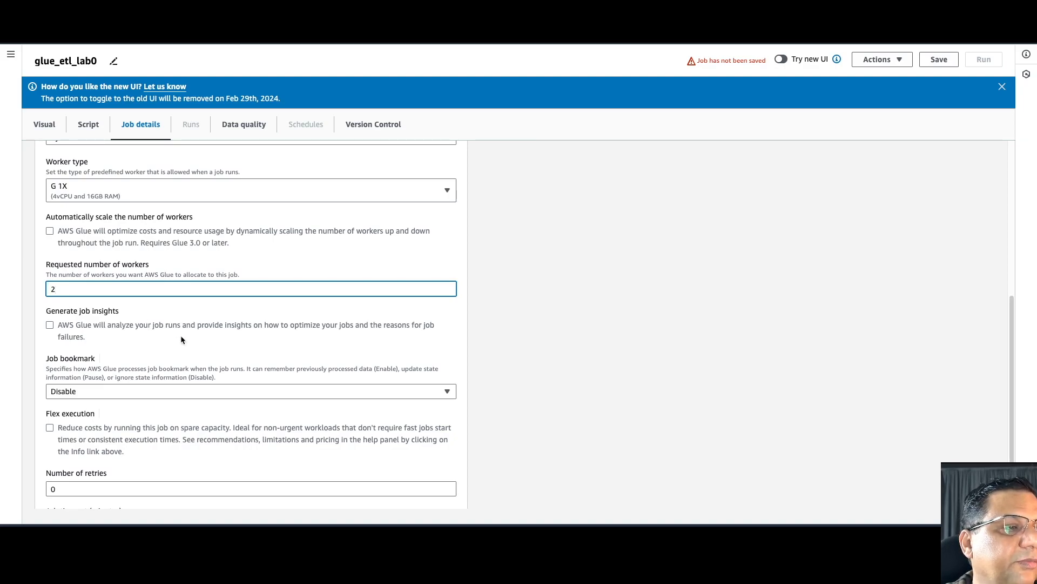
scroll(182, 339, down, 2)
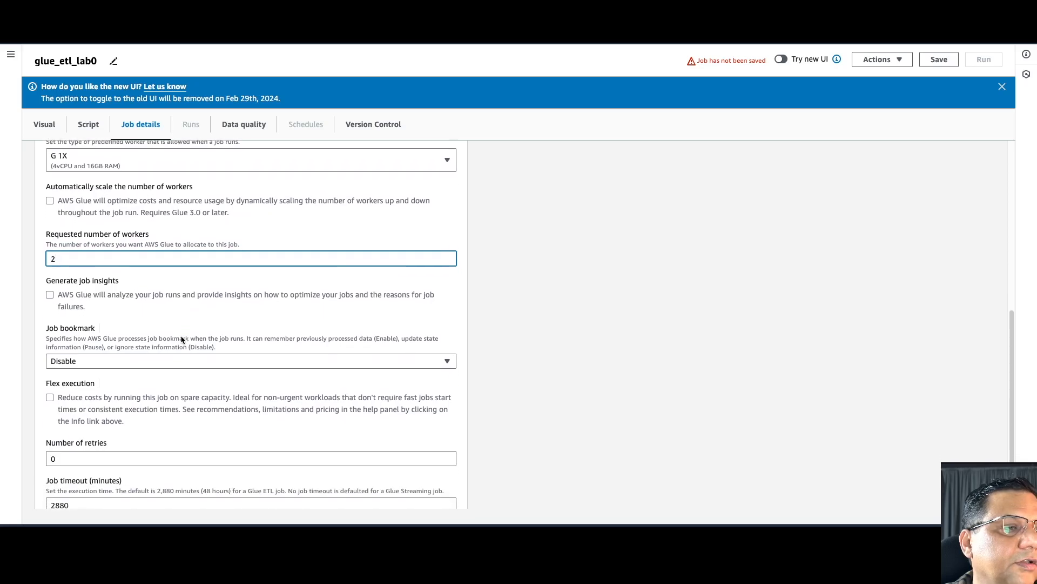
scroll(182, 339, down, 1)
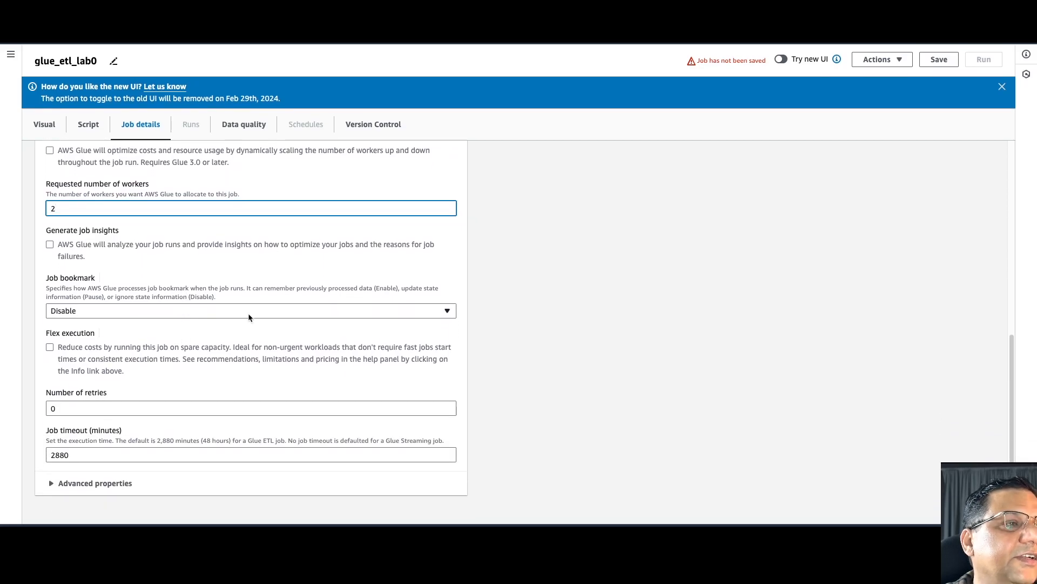
scroll(248, 313, up, 15)
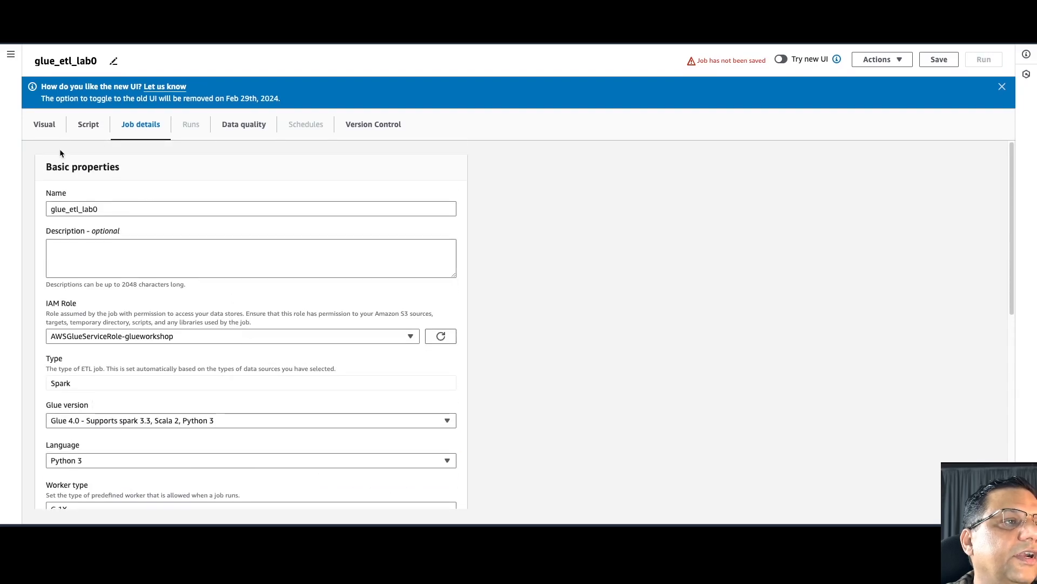
- Save glue_etl_lab0 from the Visual canvas, then check the JDBC source's output schema and properties
click(44, 124)
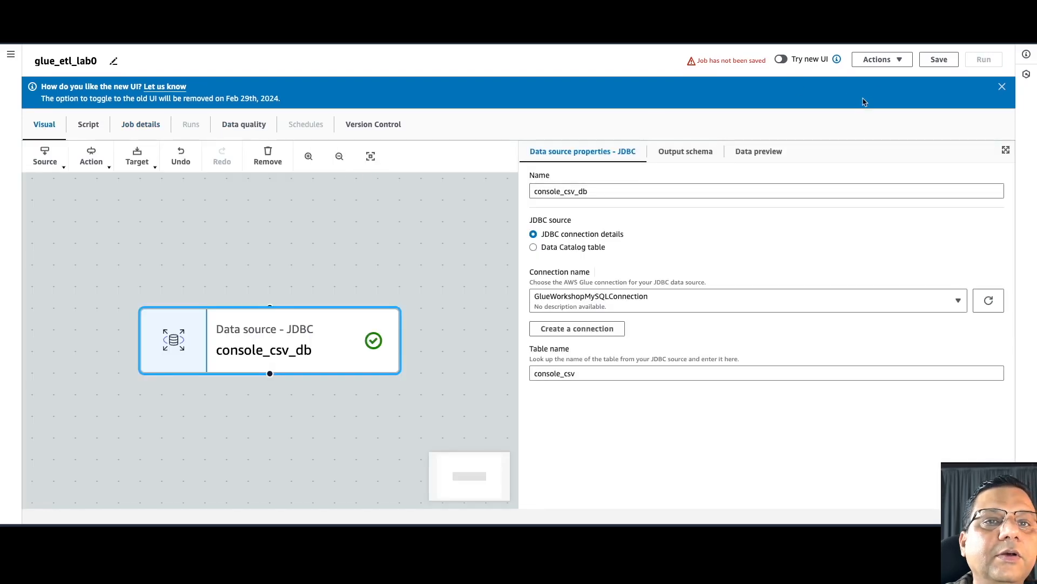
click(939, 60)
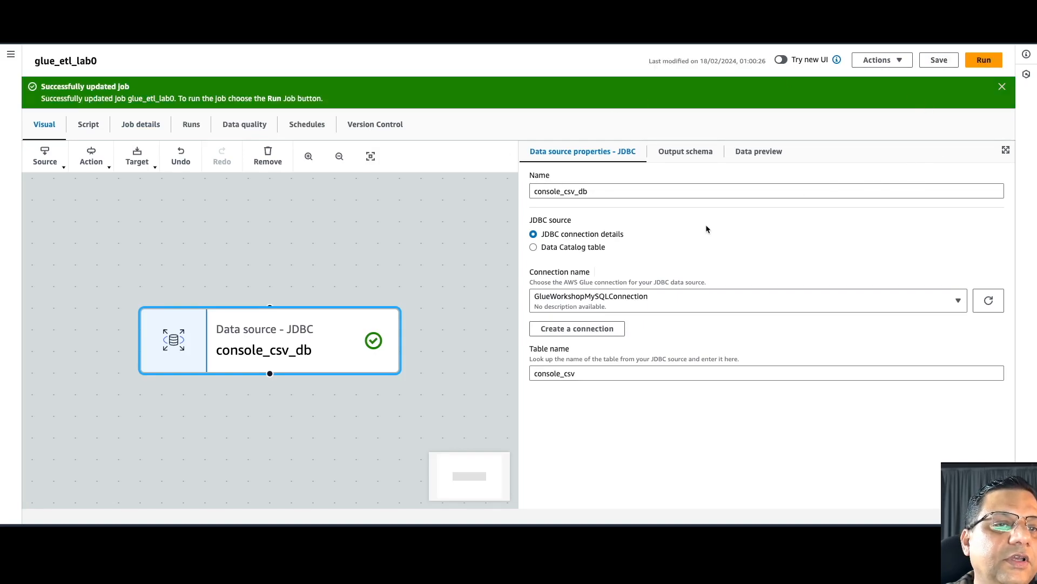
click(685, 152)
click(594, 154)
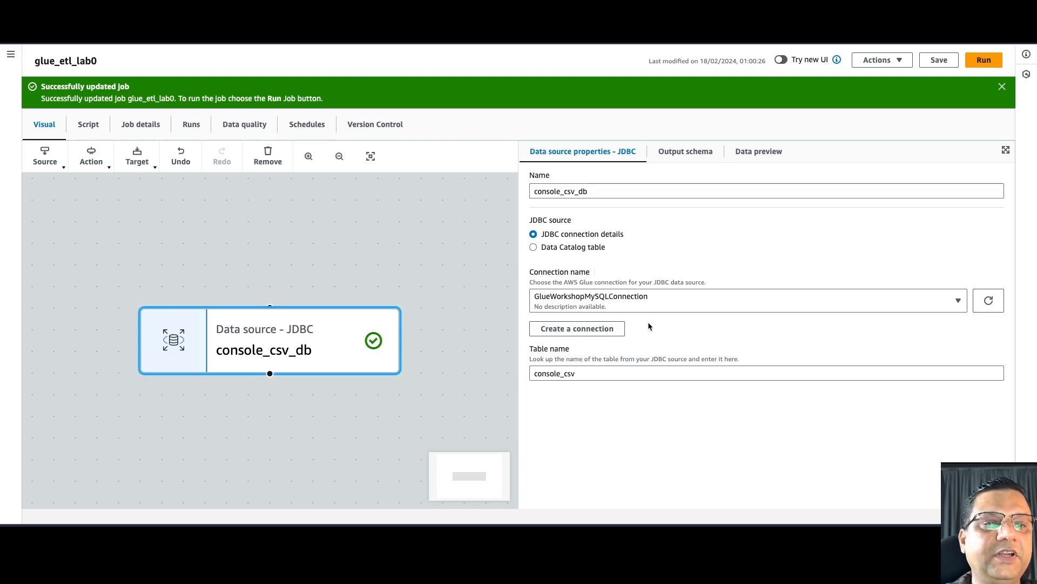
- Review console_csv_db's inferred columns, then preview its 200 sample rows
click(685, 151)
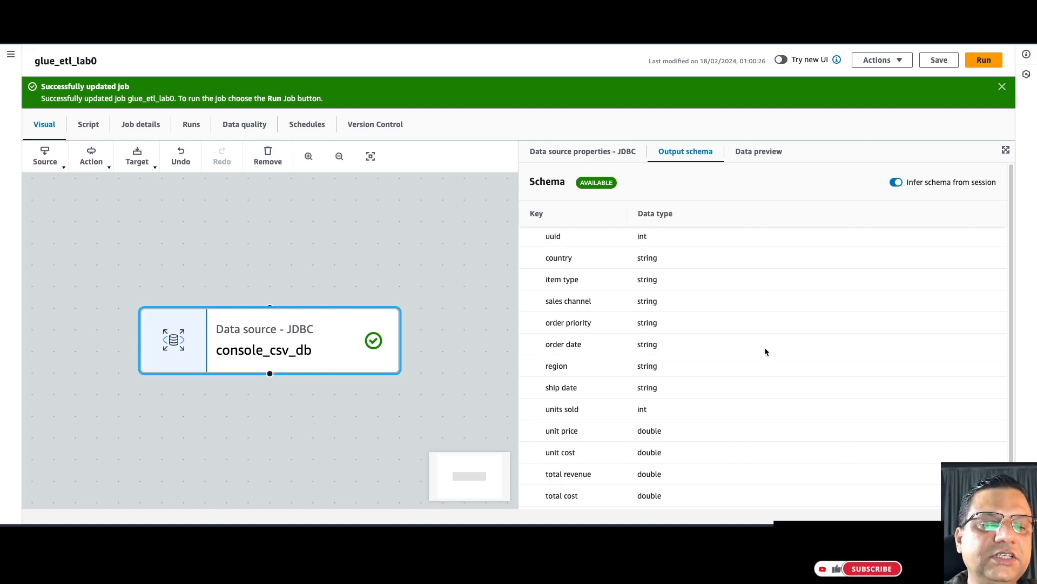
scroll(766, 351, down, 1)
scroll(765, 352, up, 1)
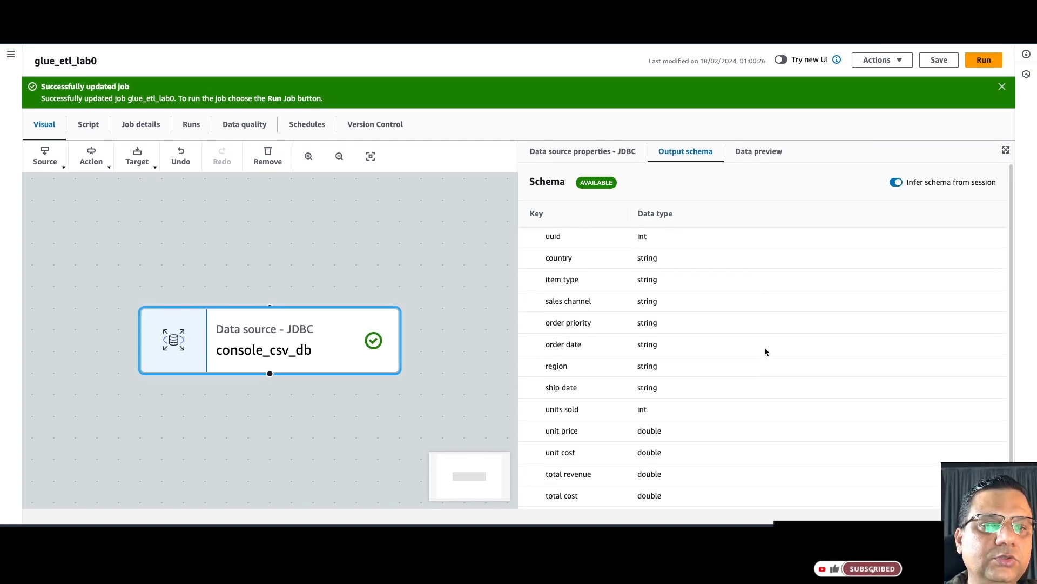
click(765, 156)
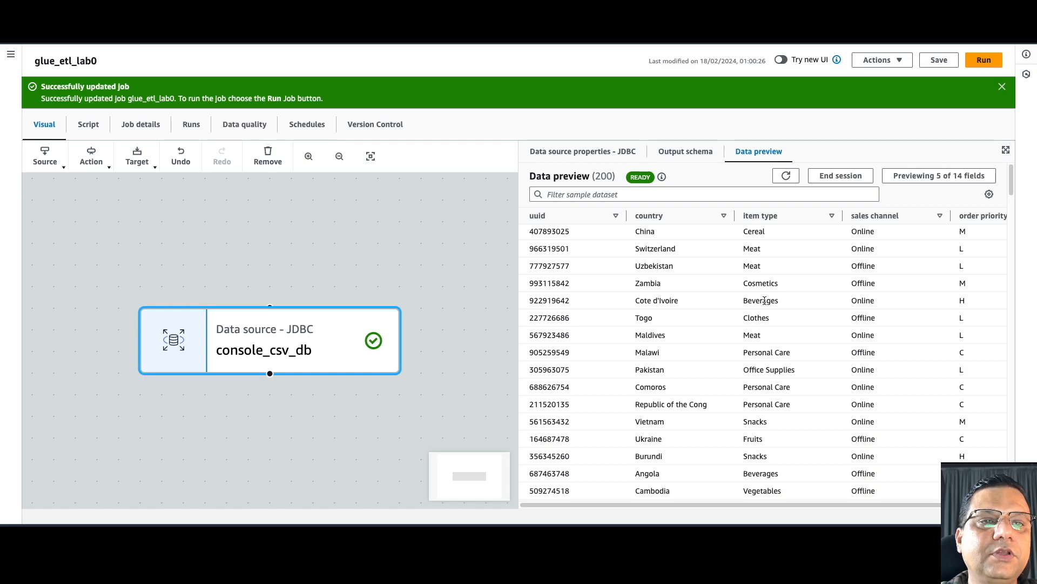
scroll(711, 341, down, 1)
scroll(711, 340, up, 1)
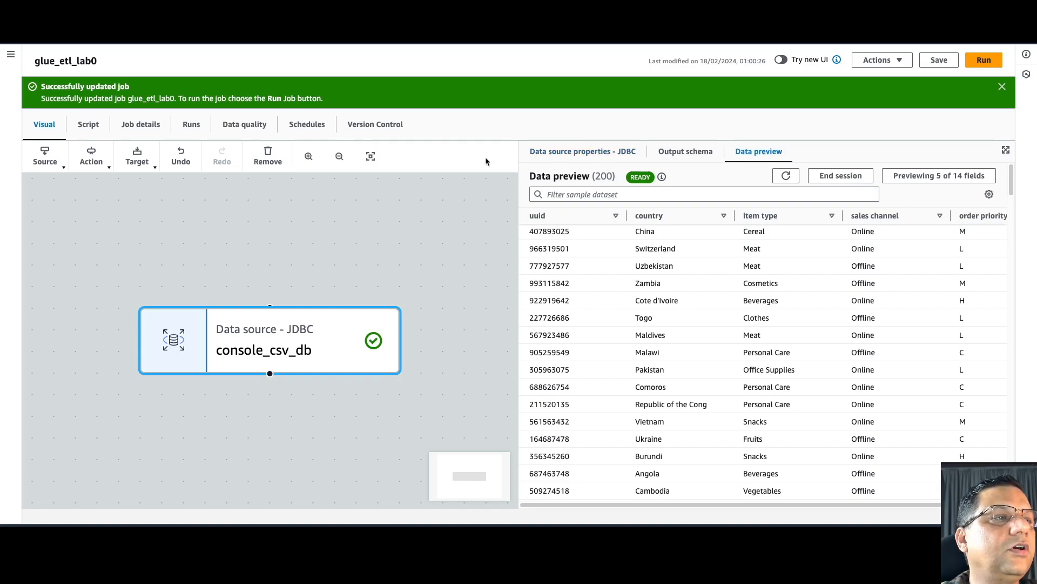
- Open the Action transform list and scroll down to the Select Fields entry
click(97, 165)
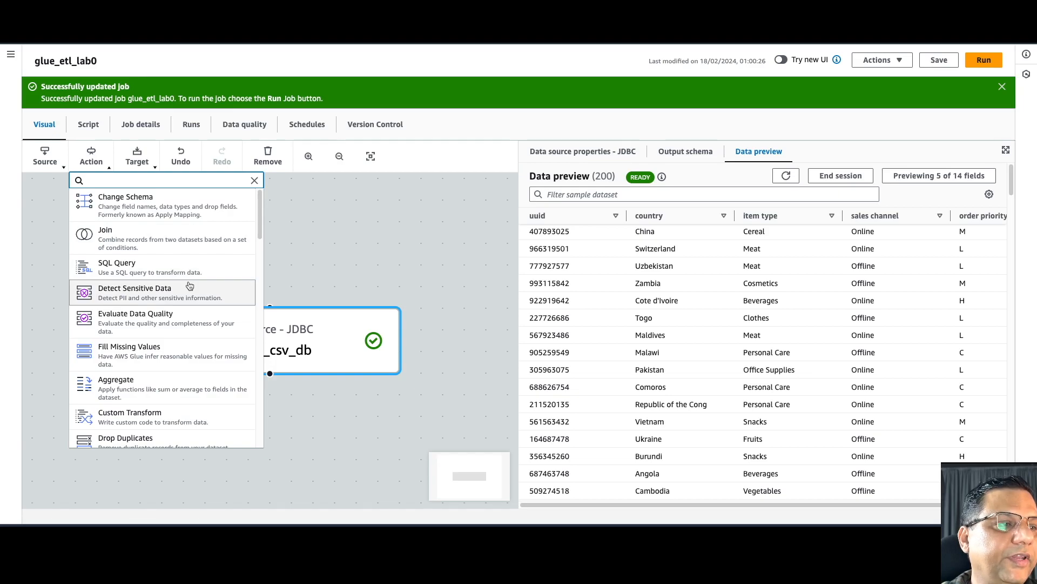
scroll(190, 285, down, 1)
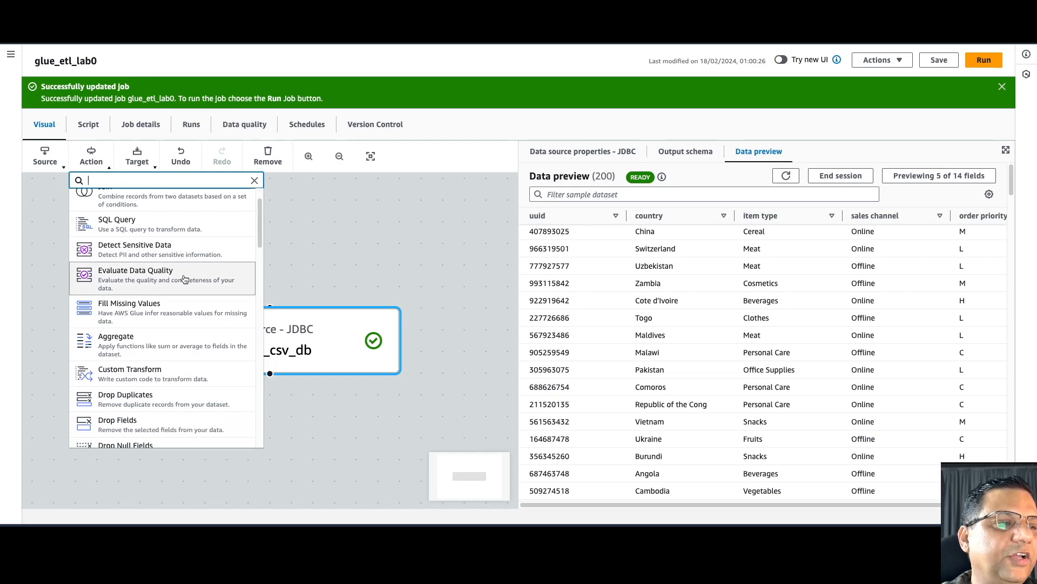
scroll(184, 278, down, 1)
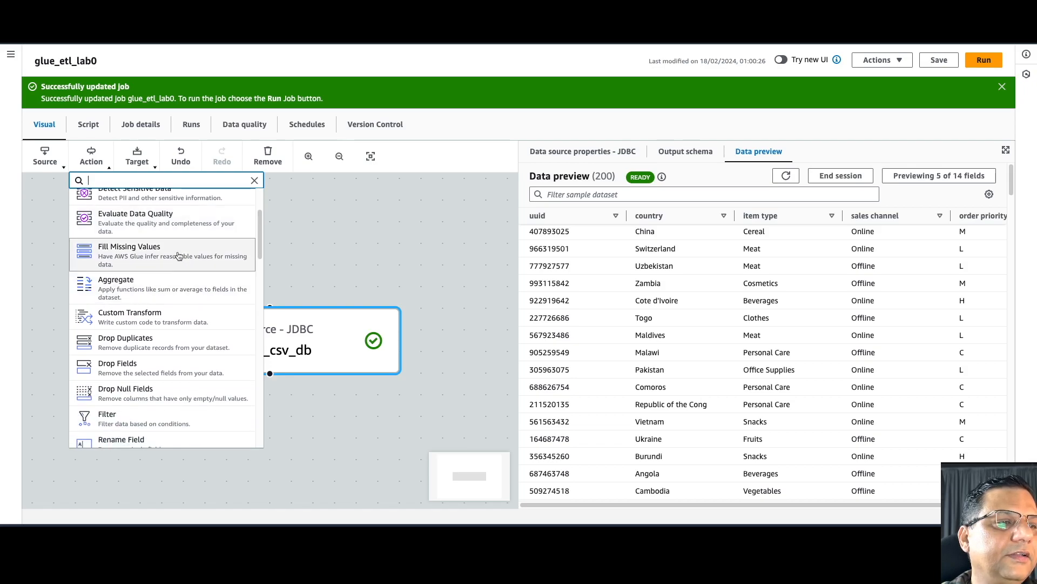
scroll(179, 255, down, 2)
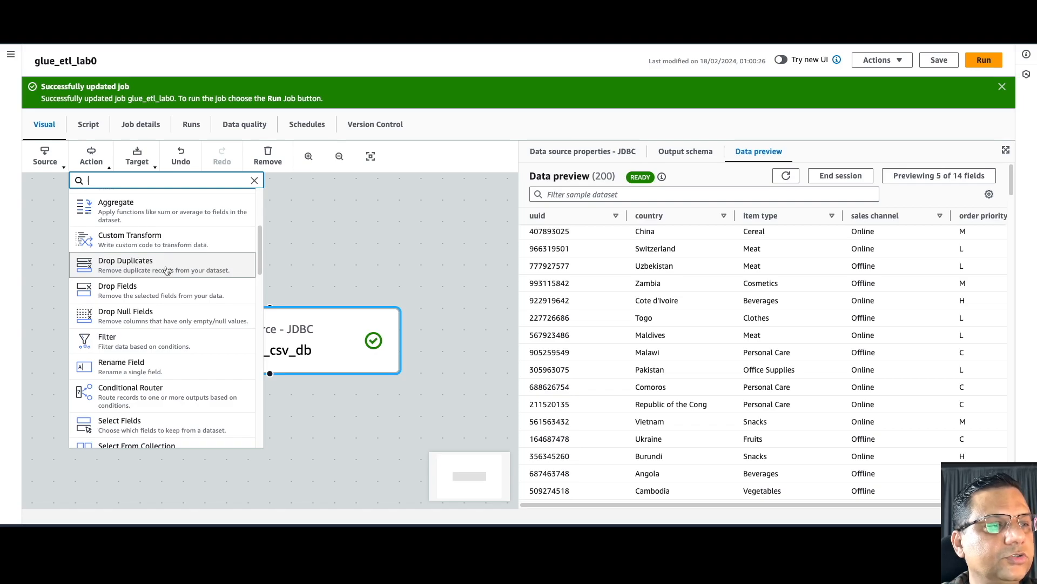
scroll(167, 270, down, 4)
scroll(167, 270, up, 1)
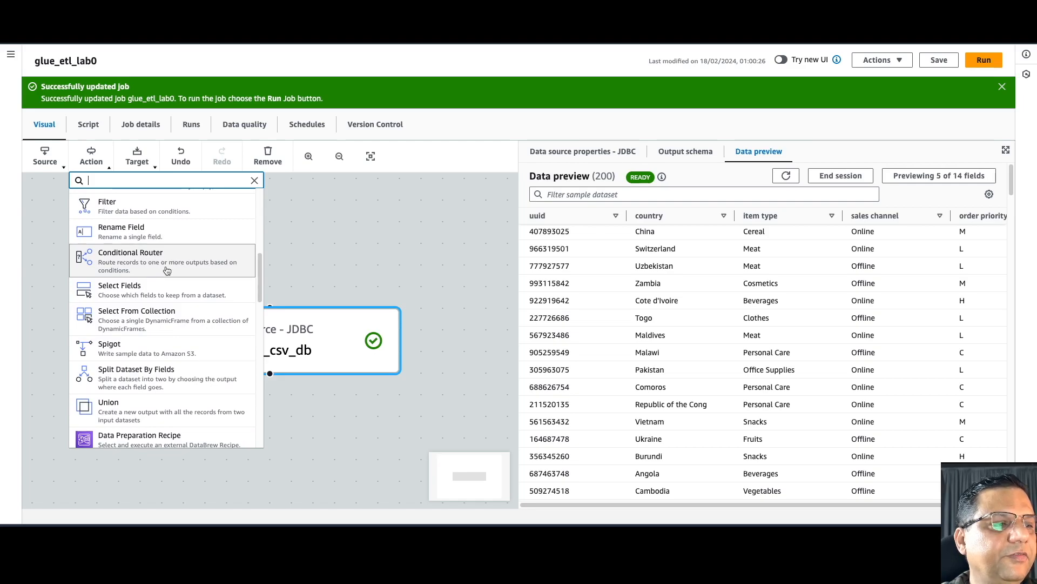
scroll(167, 270, down, 1)
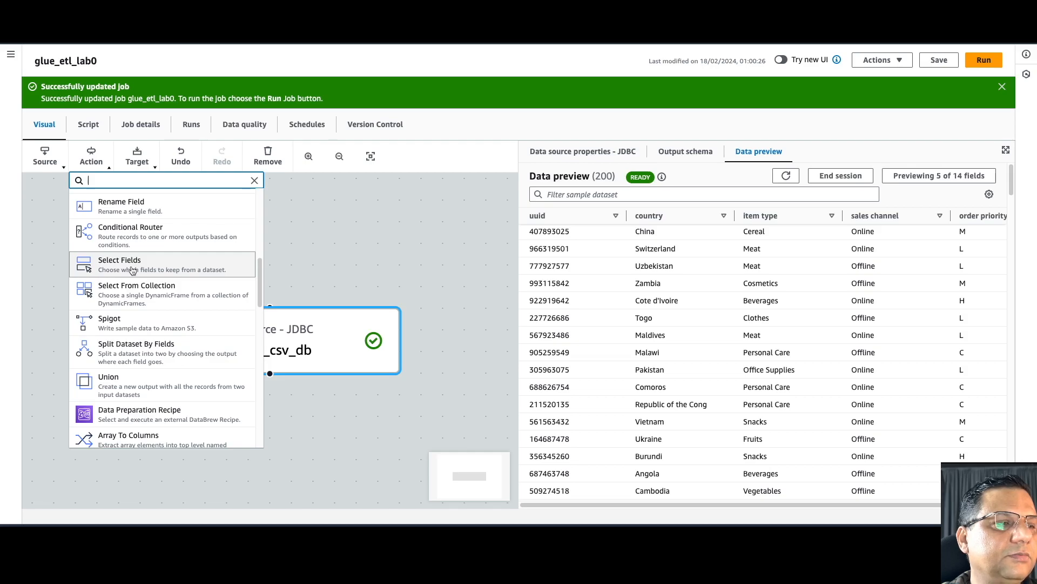
- Add a Select Fields transform after console_csv_db and rename it field_selector
click(133, 270)
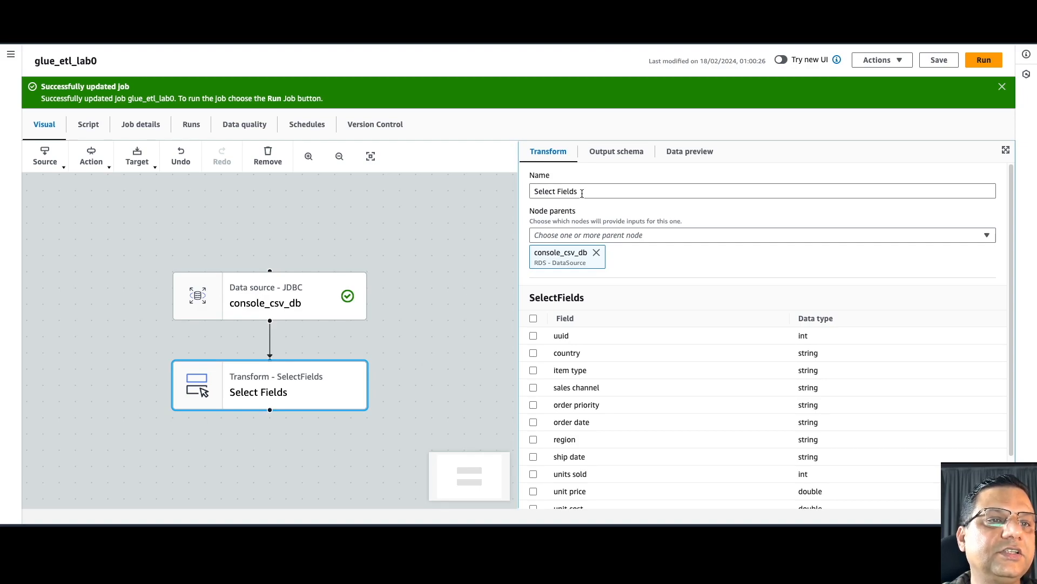
drag(582, 192, 524, 193)
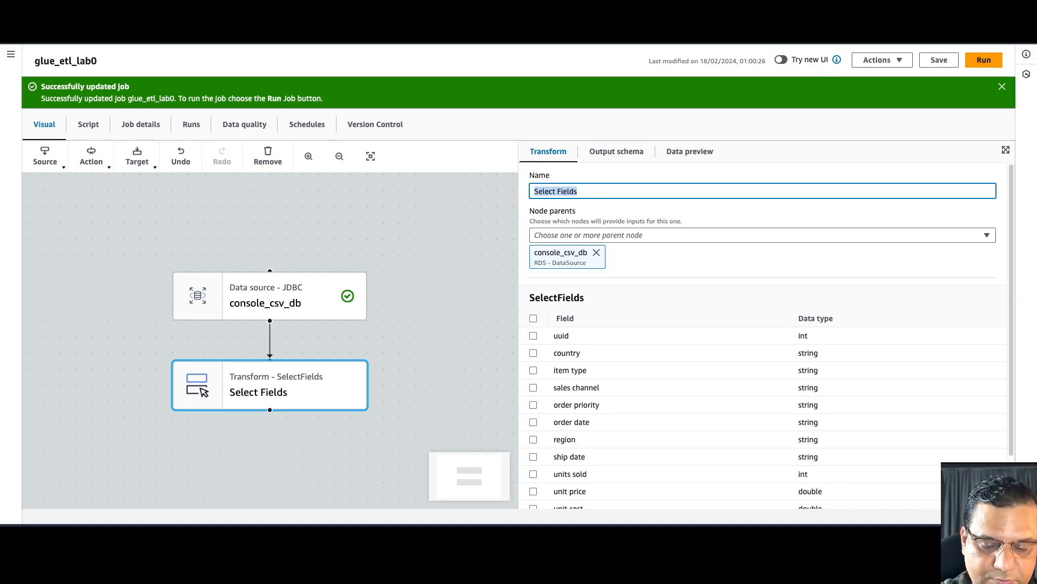
text(field)
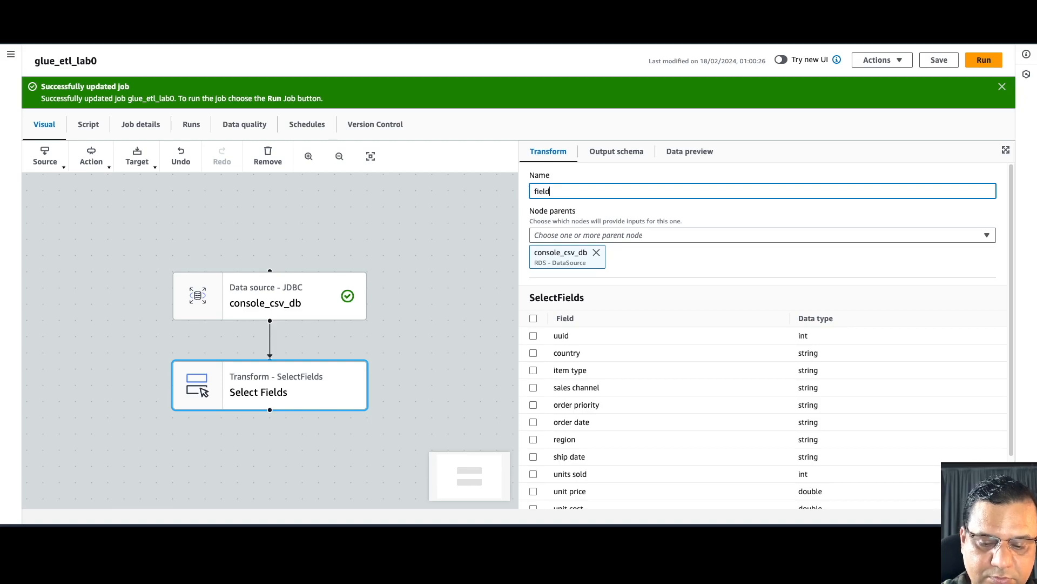
text(_selector)
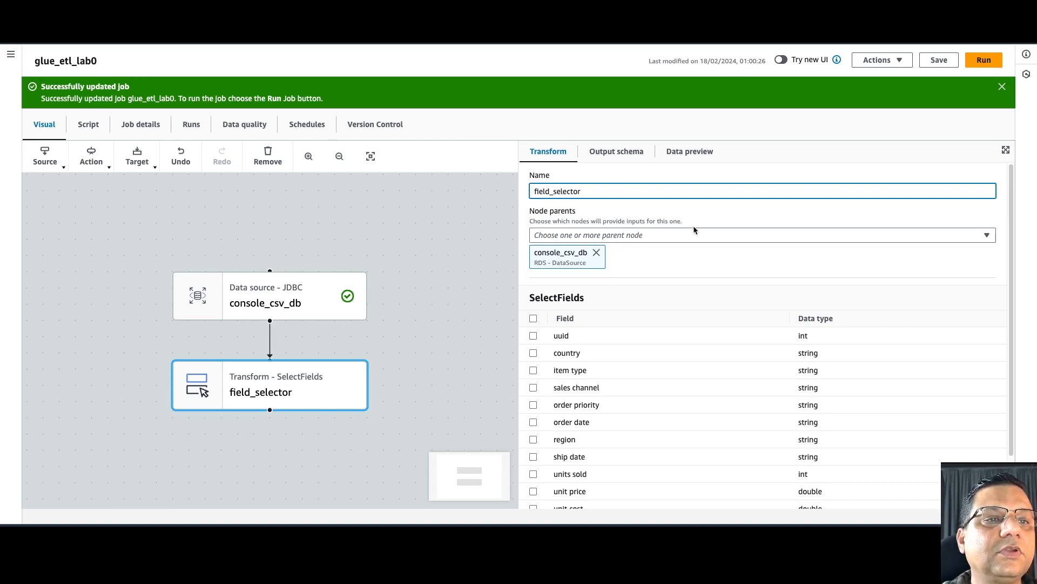
- Include every source field in field_selector's selection
scroll(695, 230, down, 1)
scroll(695, 231, up, 1)
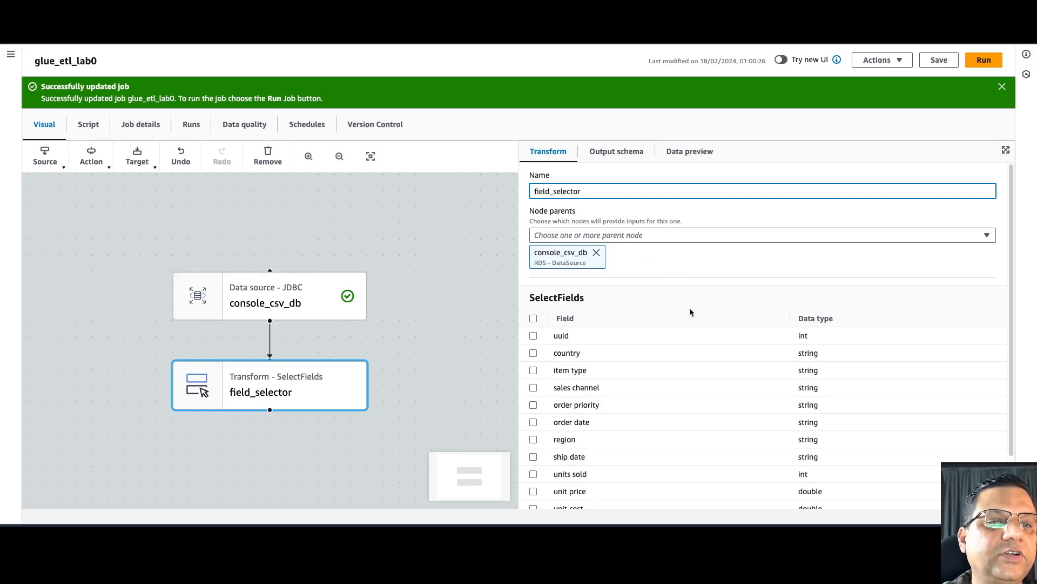
scroll(690, 309, down, 1)
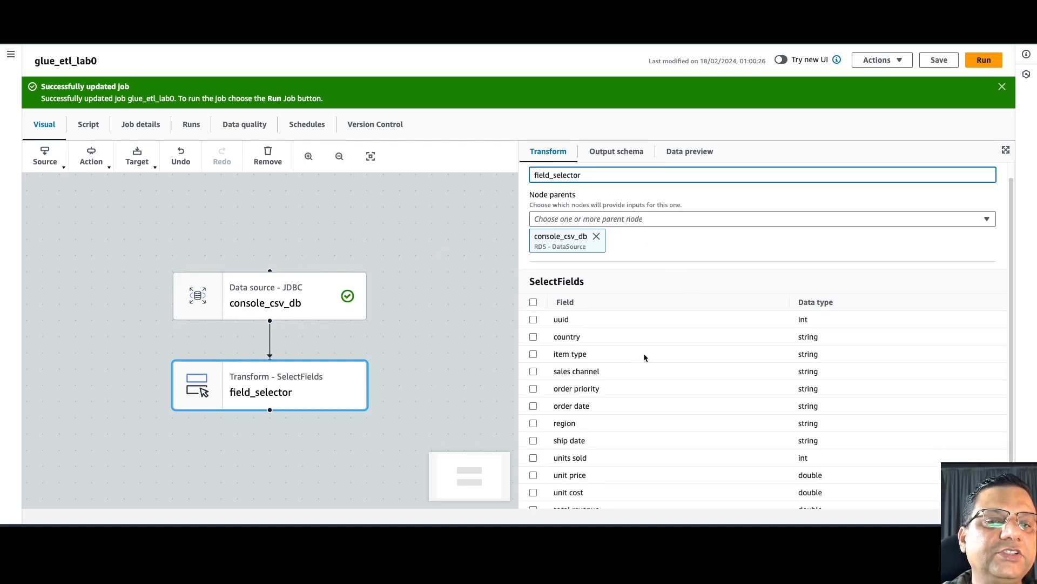
click(534, 302)
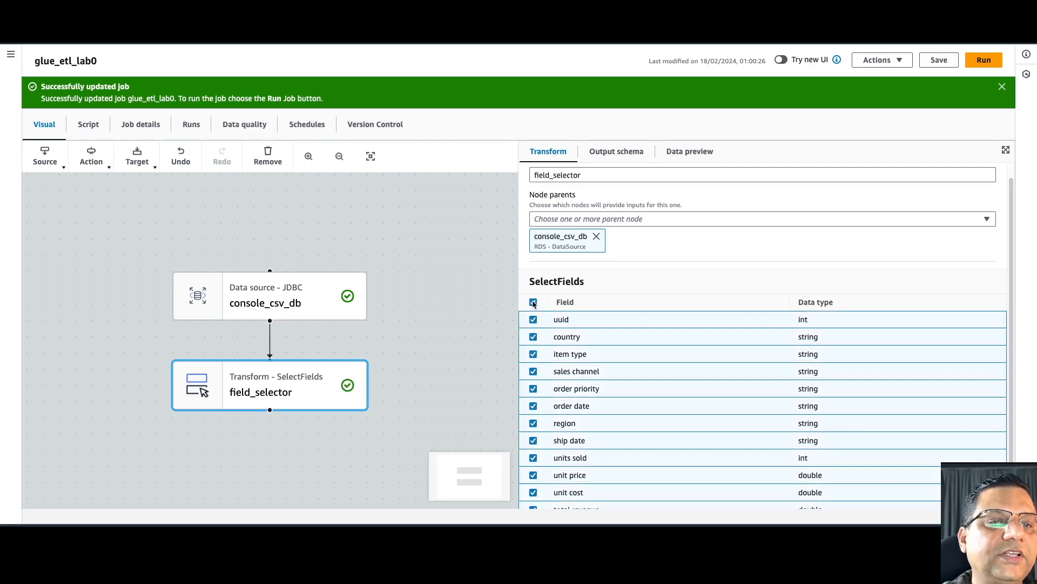
scroll(657, 371, down, 3)
scroll(656, 371, up, 4)
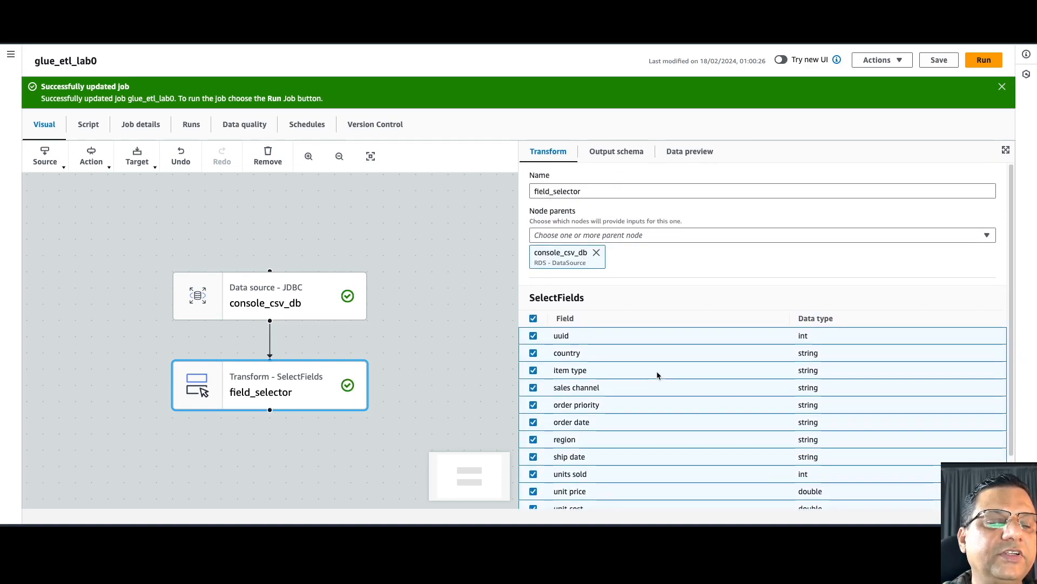
- Check the output schema with sales channel, order priority and order date excluded
click(623, 152)
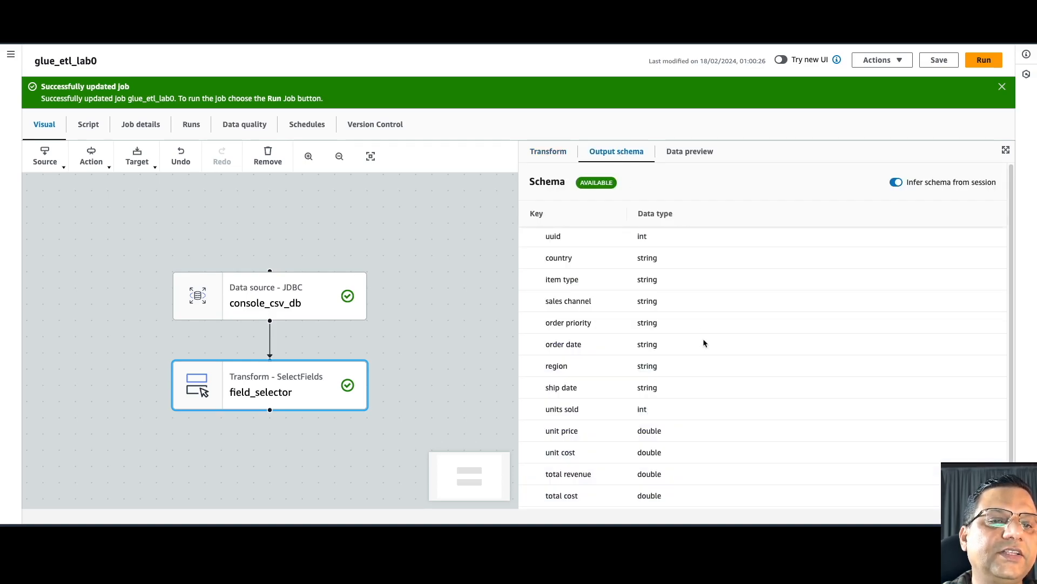
scroll(714, 278, down, 1)
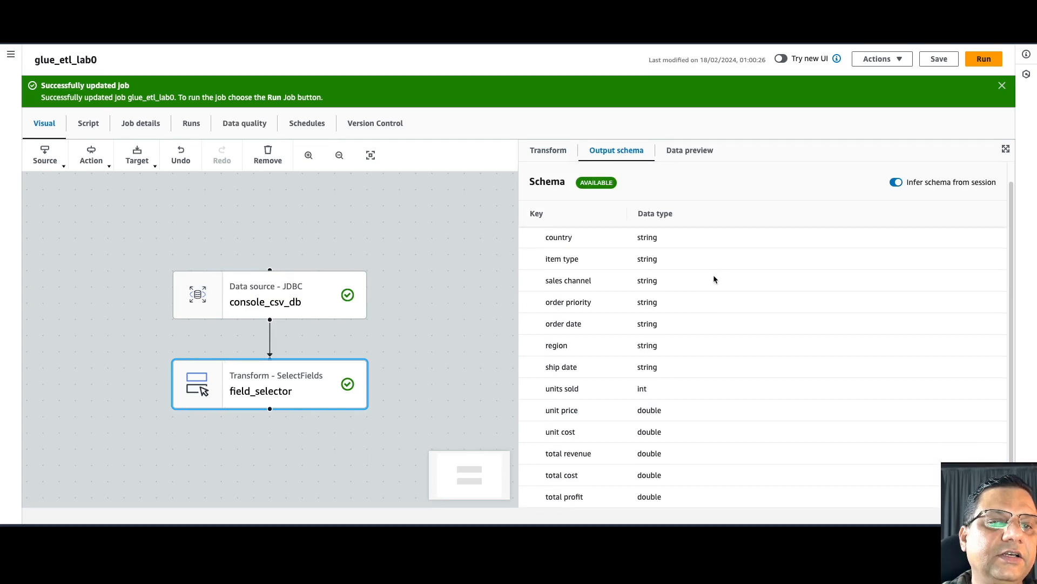
scroll(714, 278, up, 1)
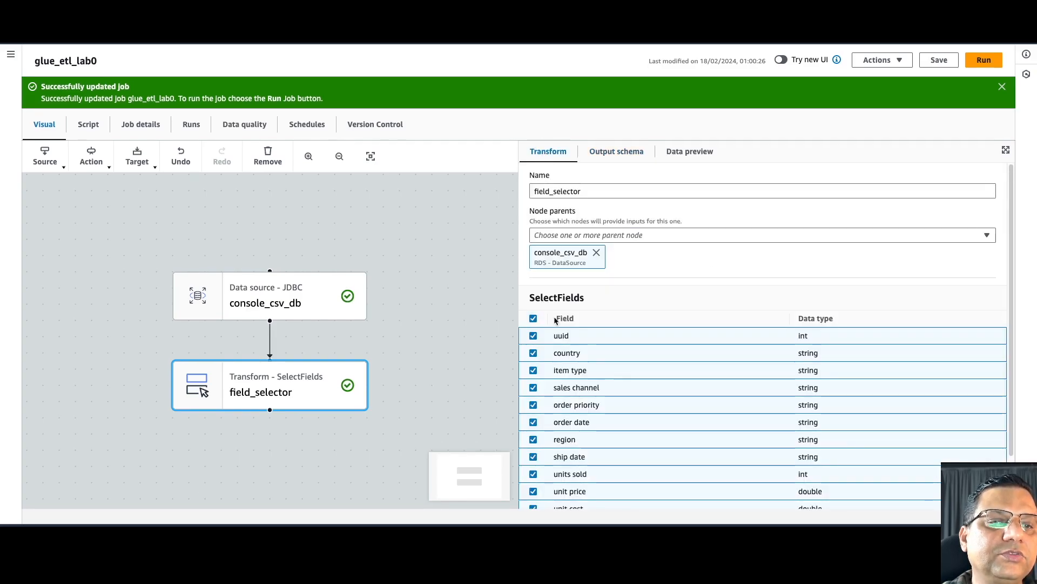
click(533, 388)
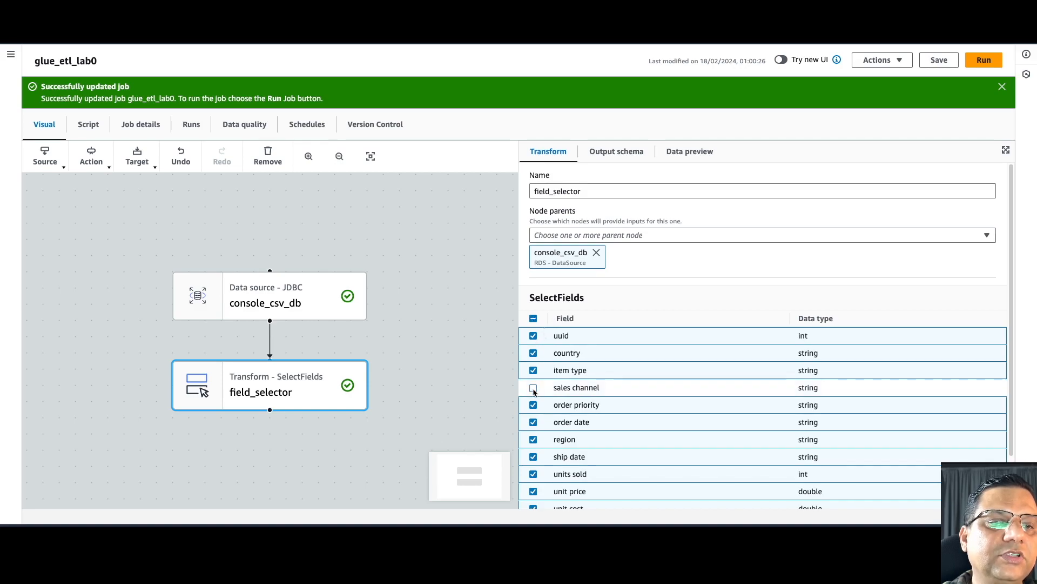
click(533, 405)
click(533, 422)
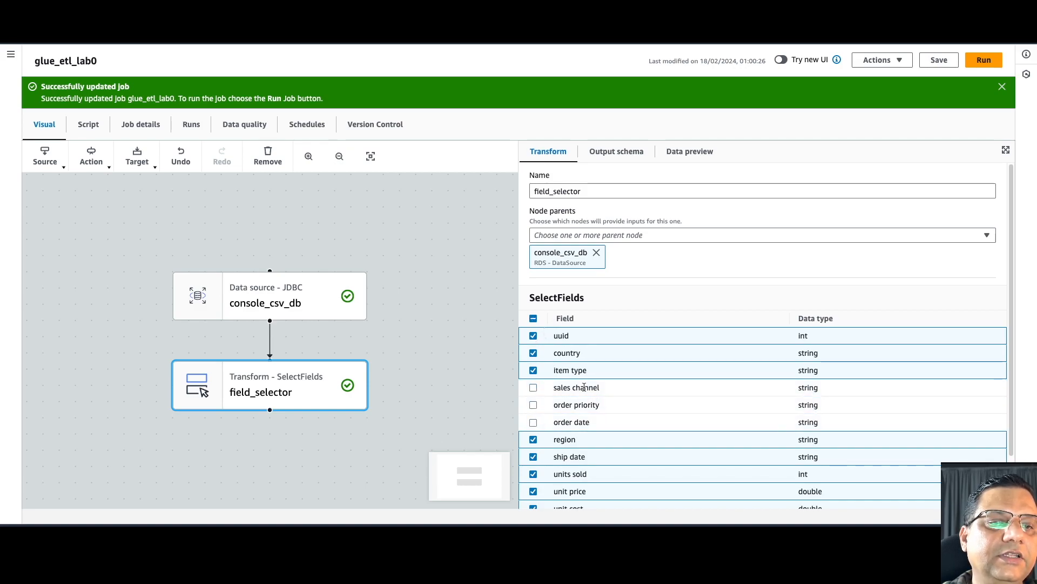
click(622, 154)
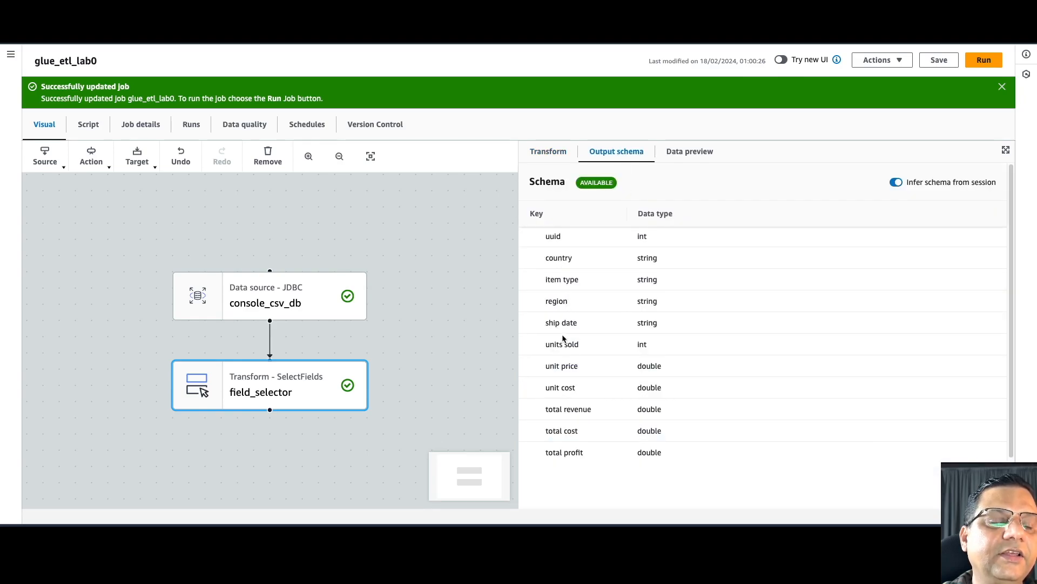
- Reselect all fields in field_selector and preview its 200 sample output rows
click(549, 153)
click(534, 319)
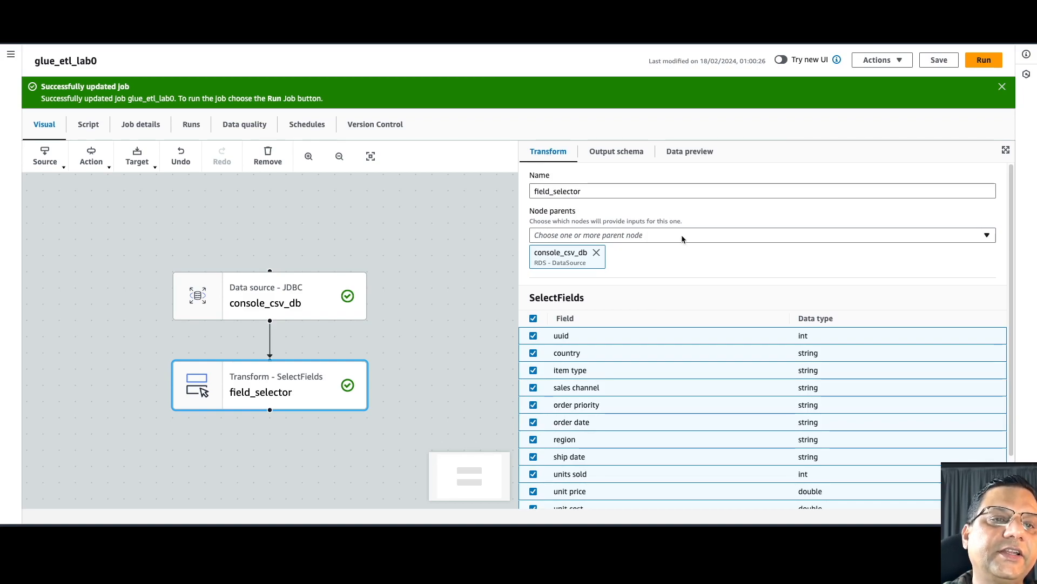
click(690, 154)
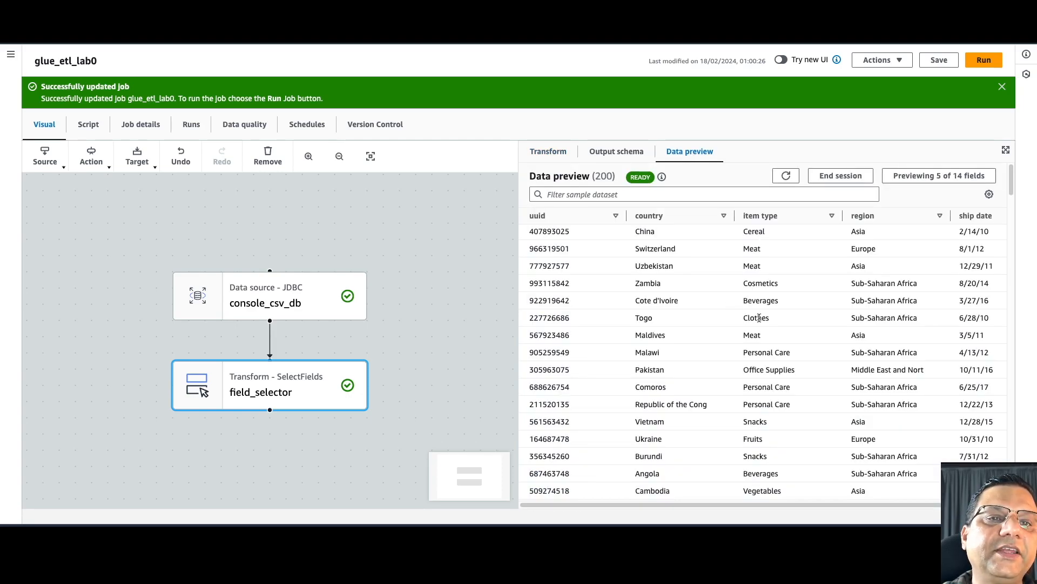
scroll(759, 319, right, 2)
scroll(759, 319, left, 2)
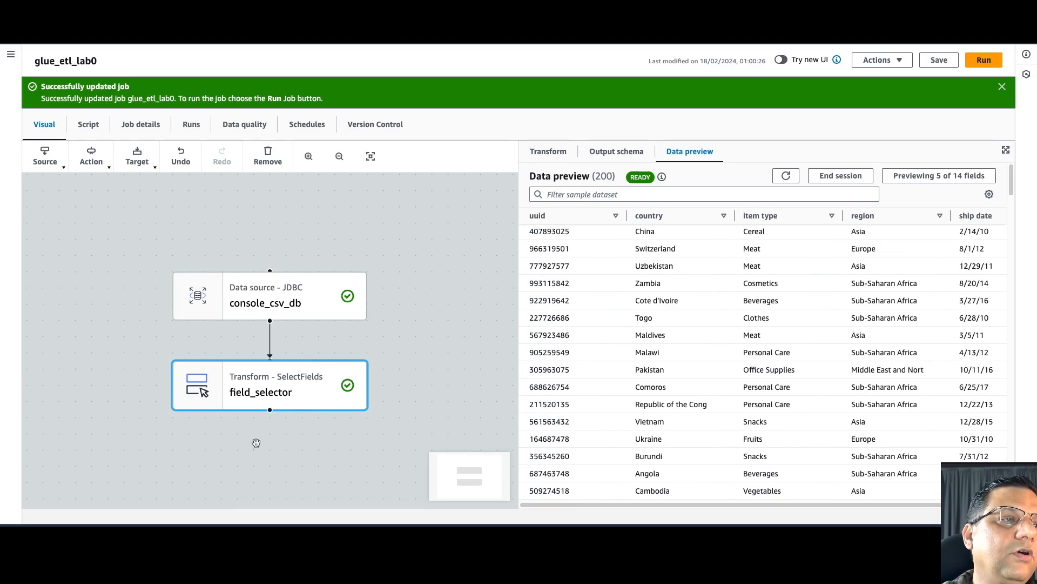
- Add an Amazon S3 target node, keeping Parquet format and Snappy compression
click(136, 159)
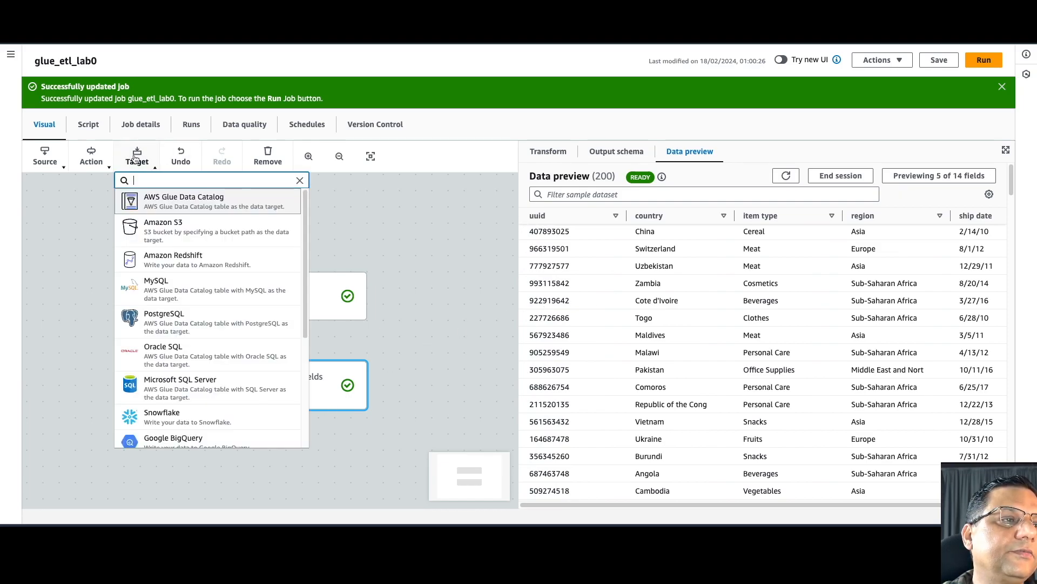
click(179, 233)
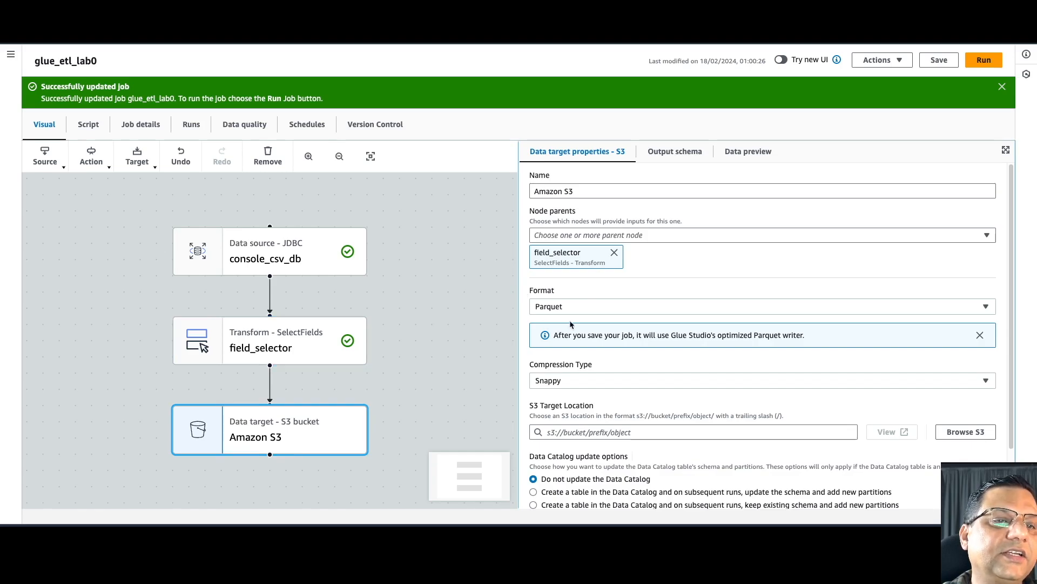
scroll(627, 287, down, 2)
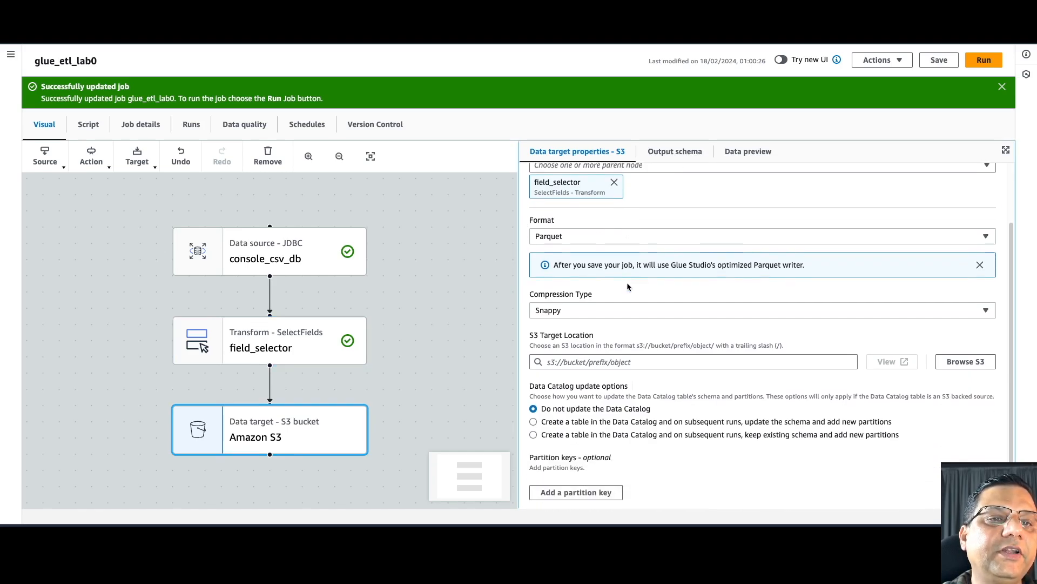
click(584, 238)
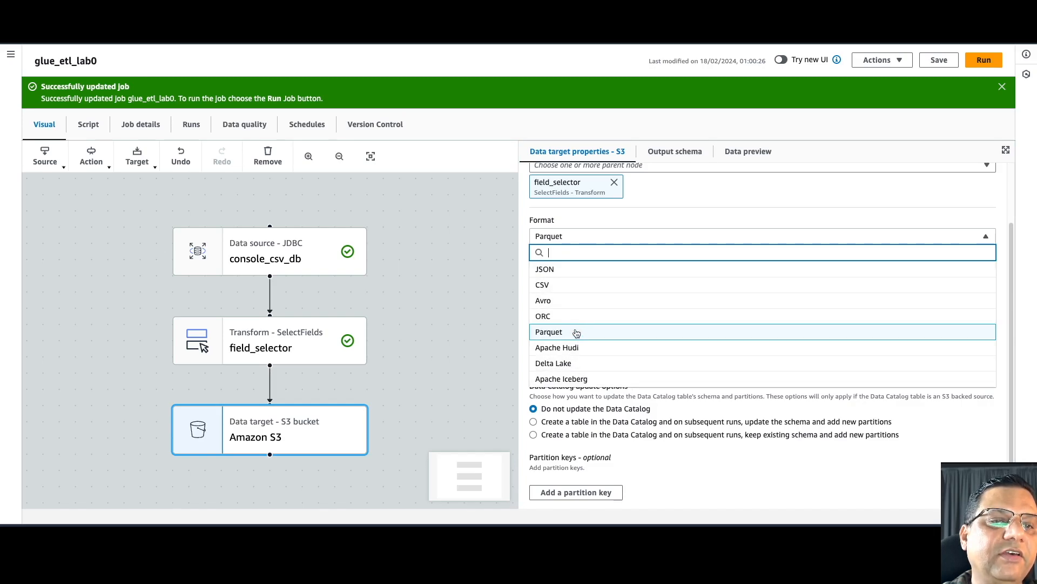
click(613, 236)
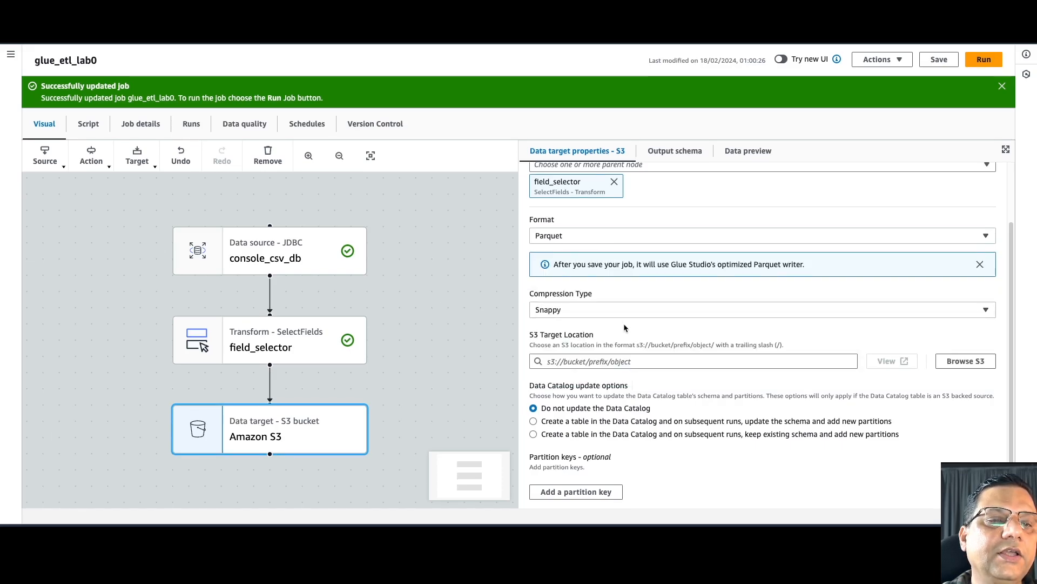
click(608, 311)
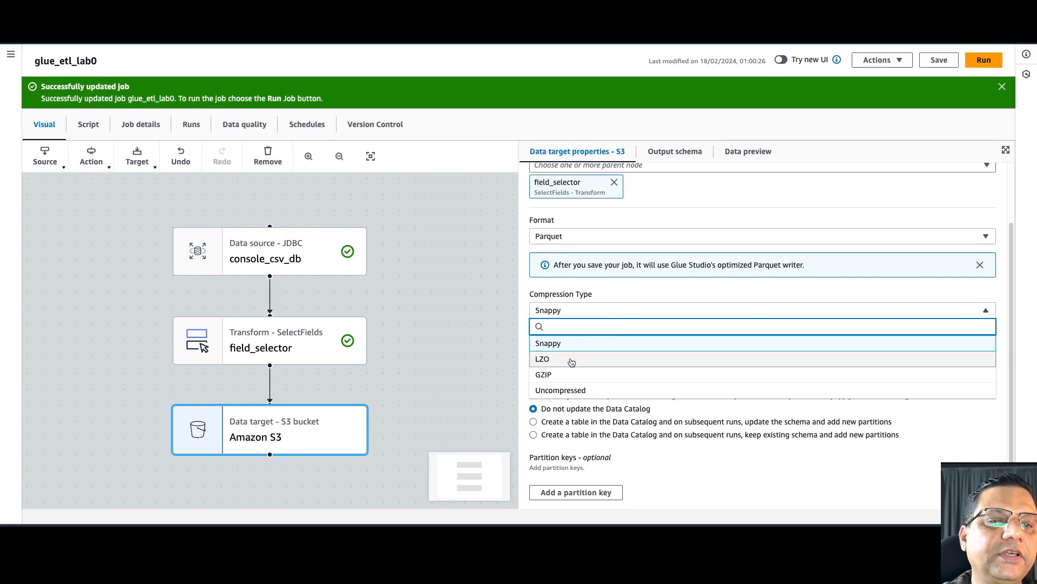
click(525, 294)
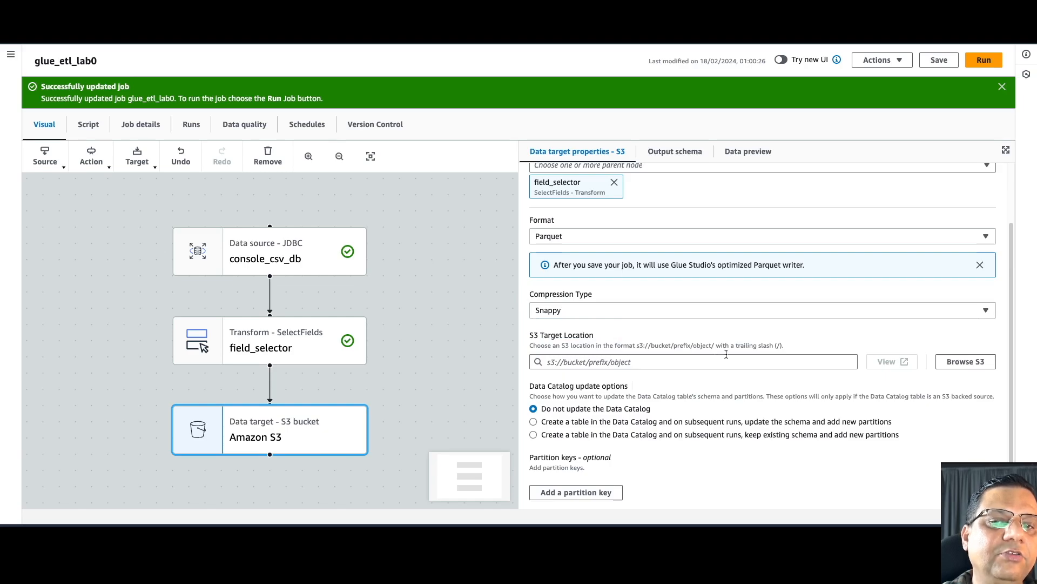
- Browse S3, search 'glue', and choose glueworkshop's input/raw/ folder as the target location
click(950, 365)
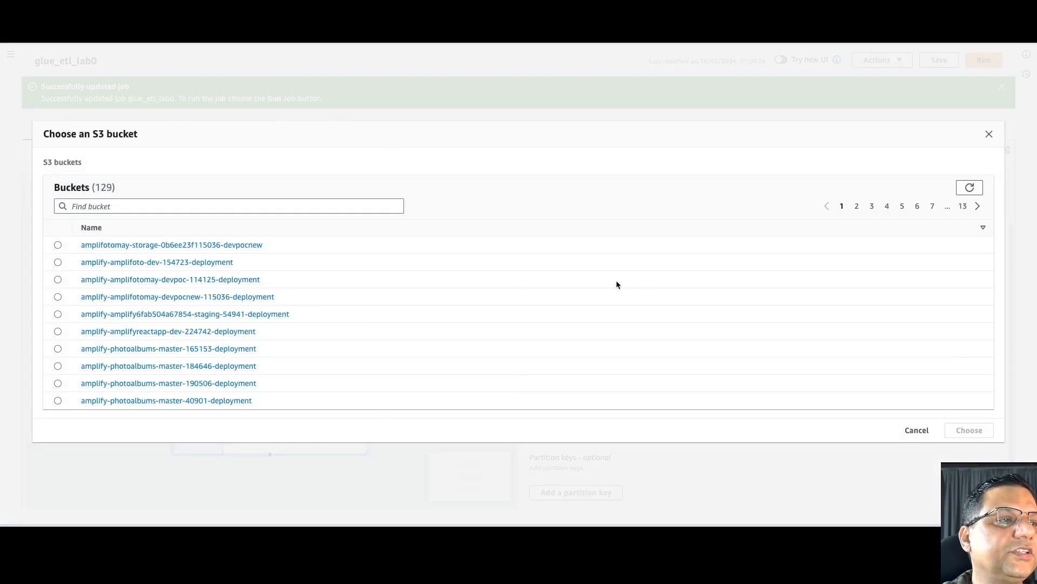
click(306, 207)
text(g)
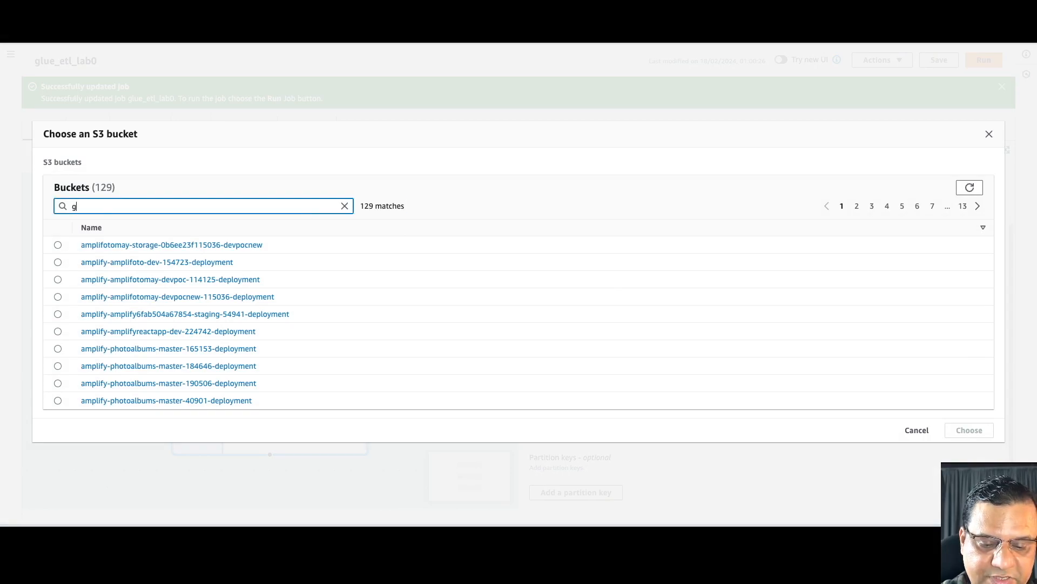
text(lue)
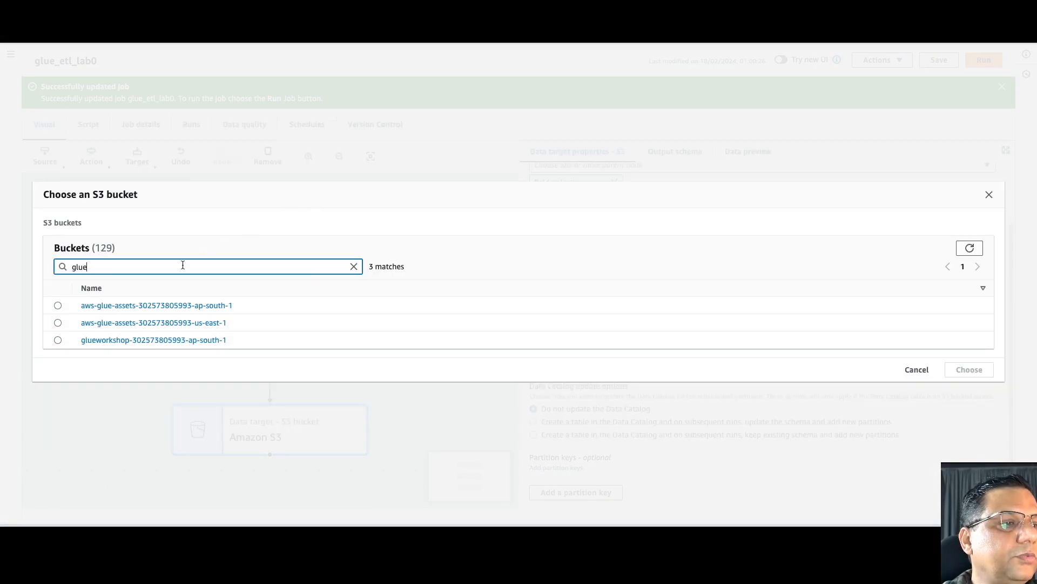
click(105, 340)
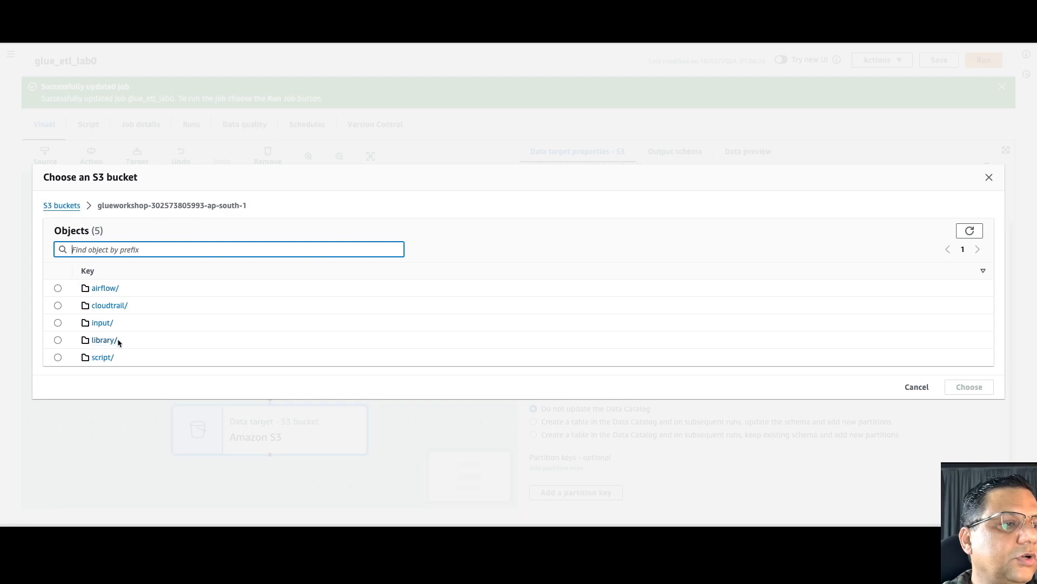
click(102, 323)
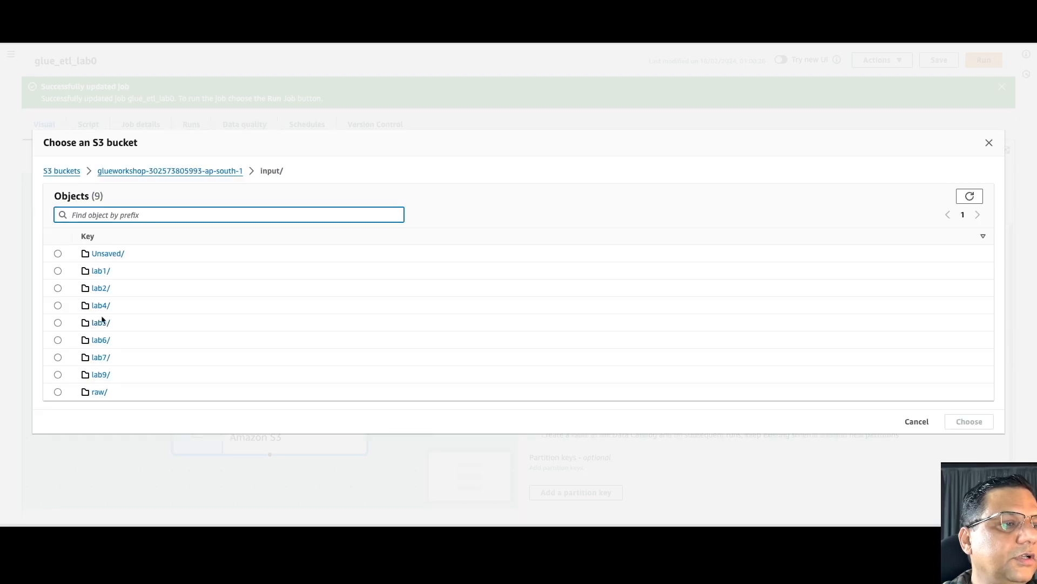
click(57, 392)
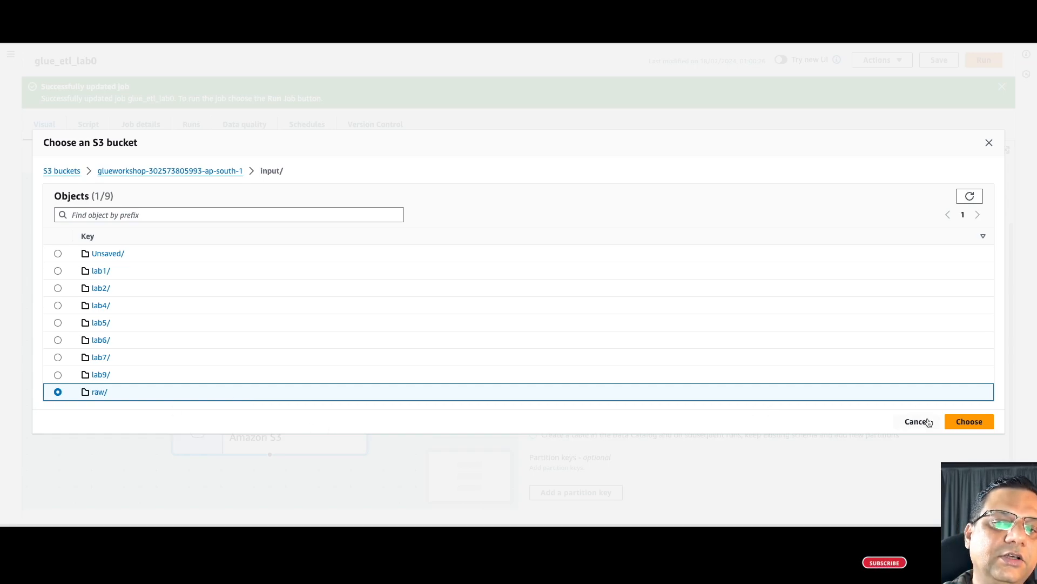
click(968, 422)
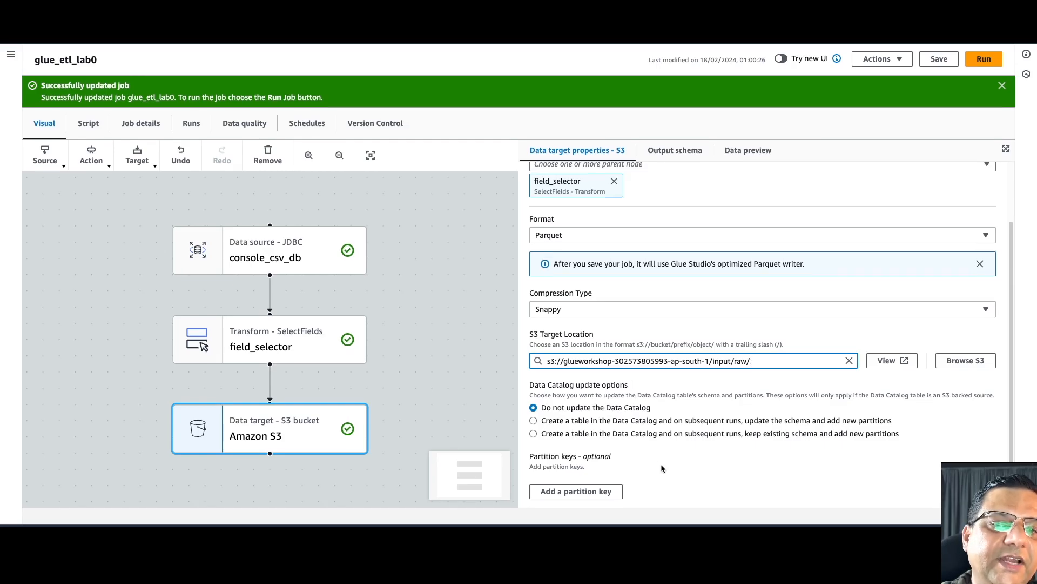
- Create a Data Catalog table with schema updates each run, in database console_glueworkshop
click(534, 422)
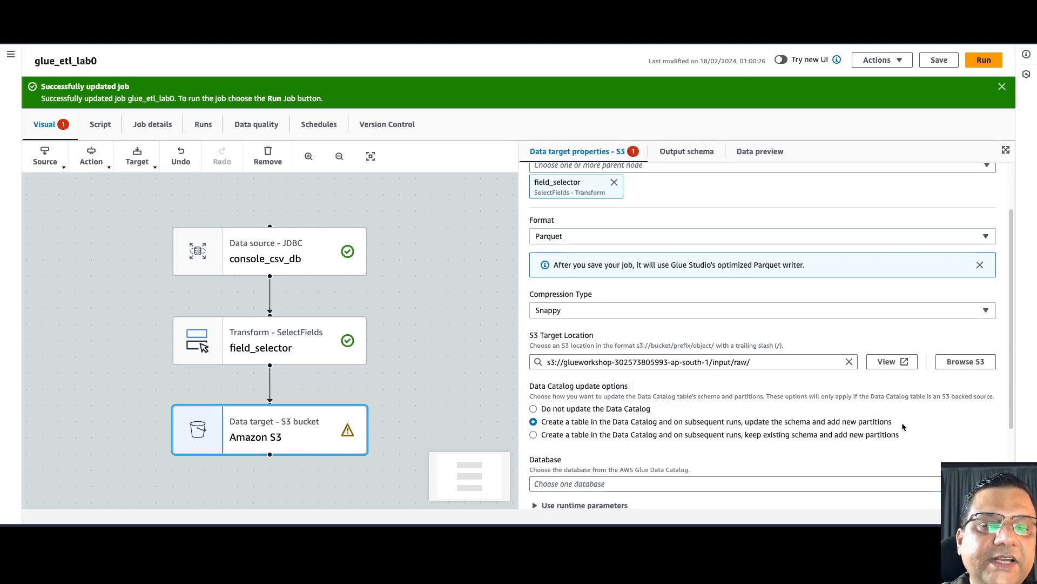
scroll(902, 425, down, 2)
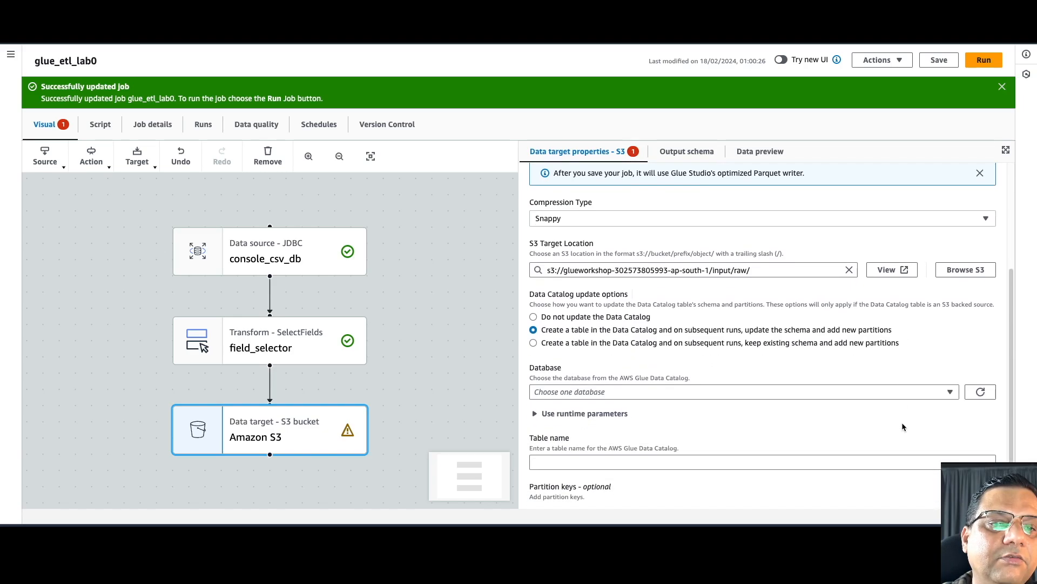
scroll(902, 427, down, 1)
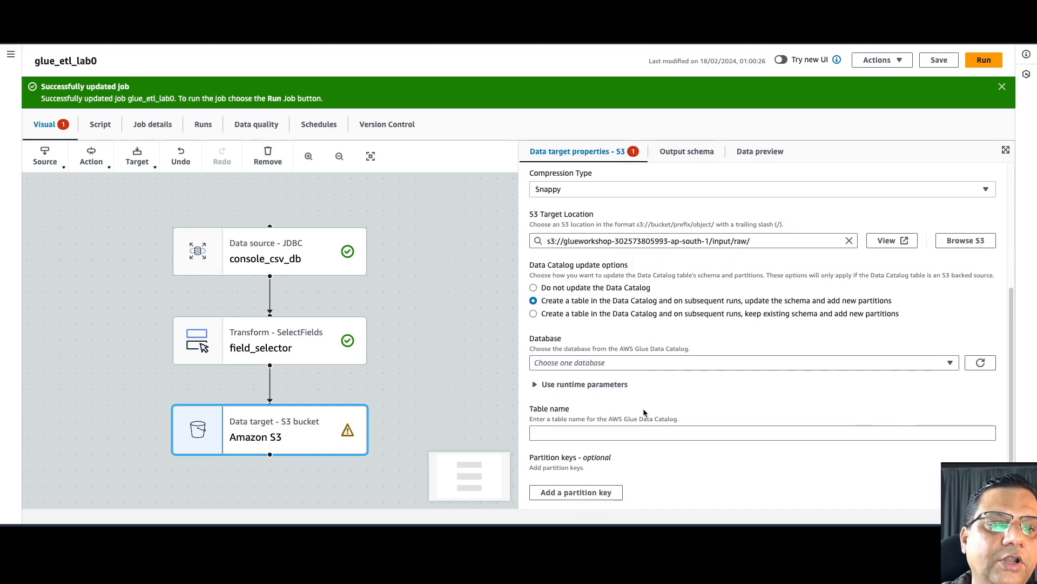
click(601, 365)
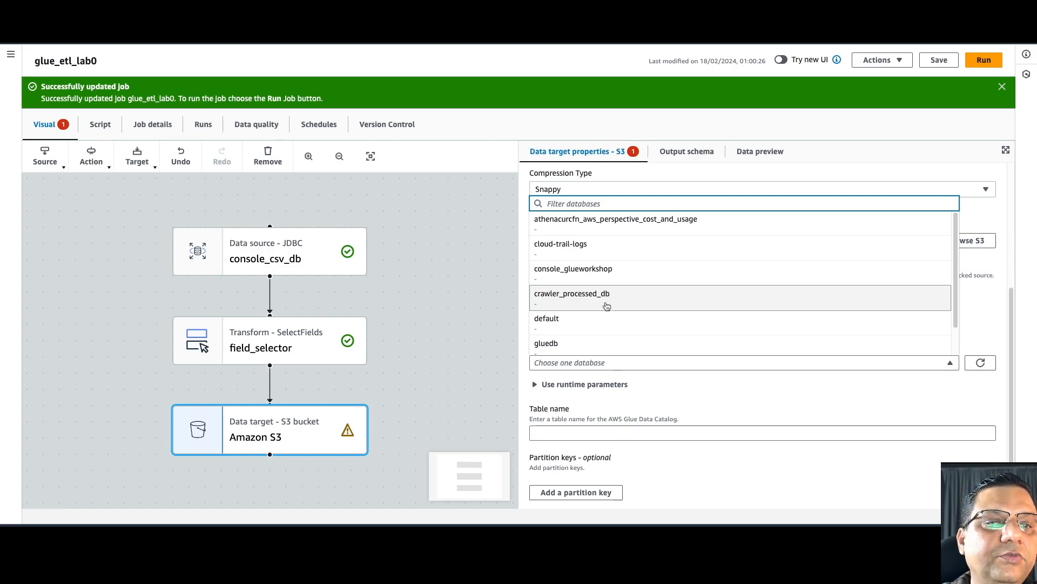
click(628, 276)
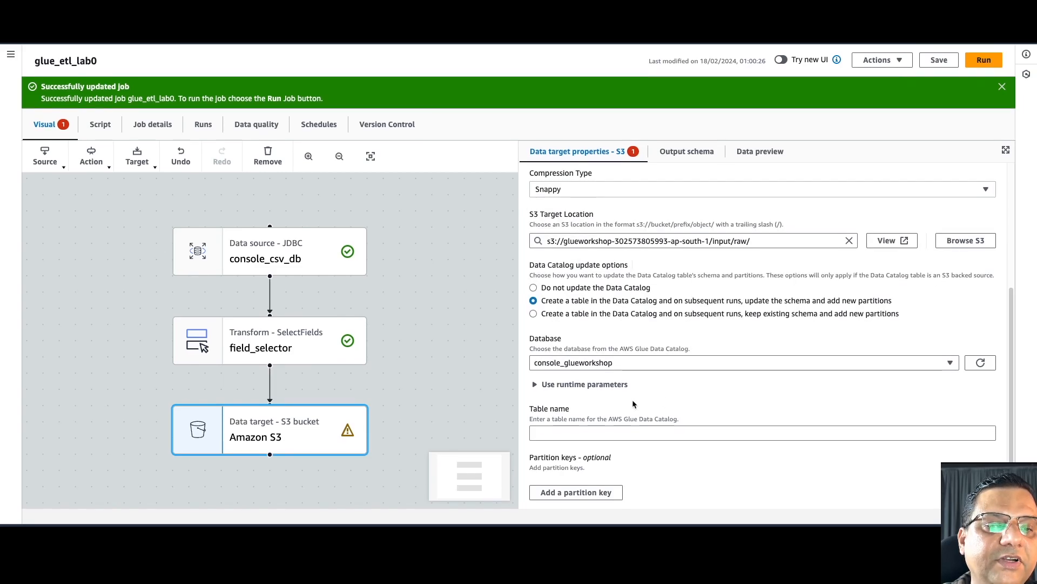
- Name the catalog table raw_console_csv
click(592, 435)
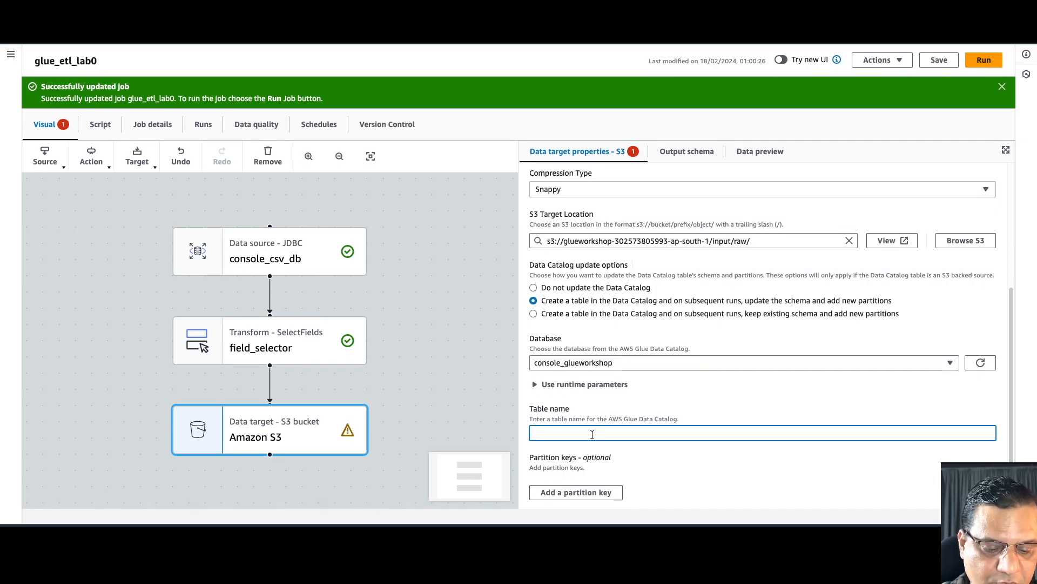
text(console)
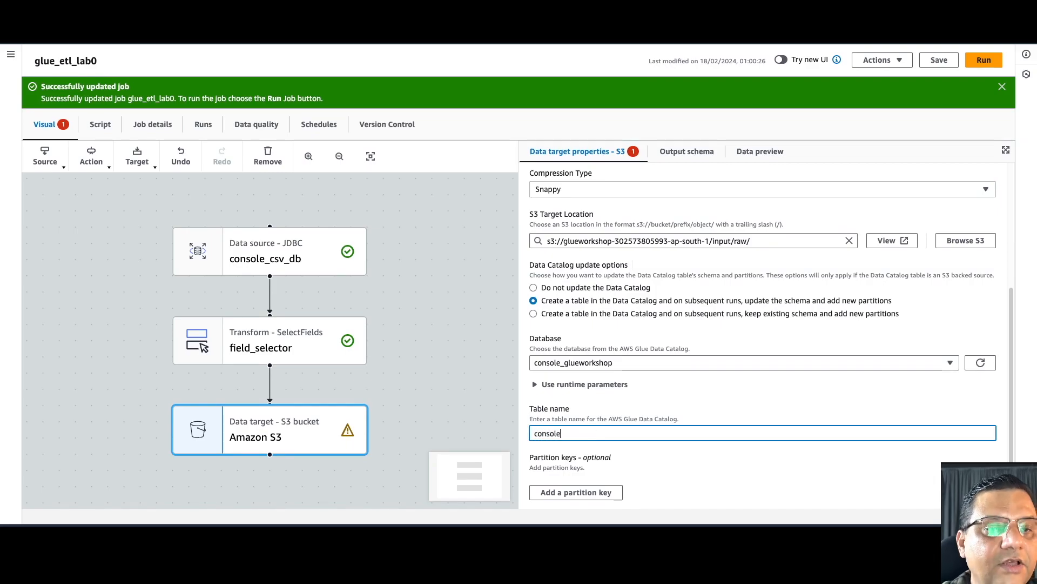
text(_cs)
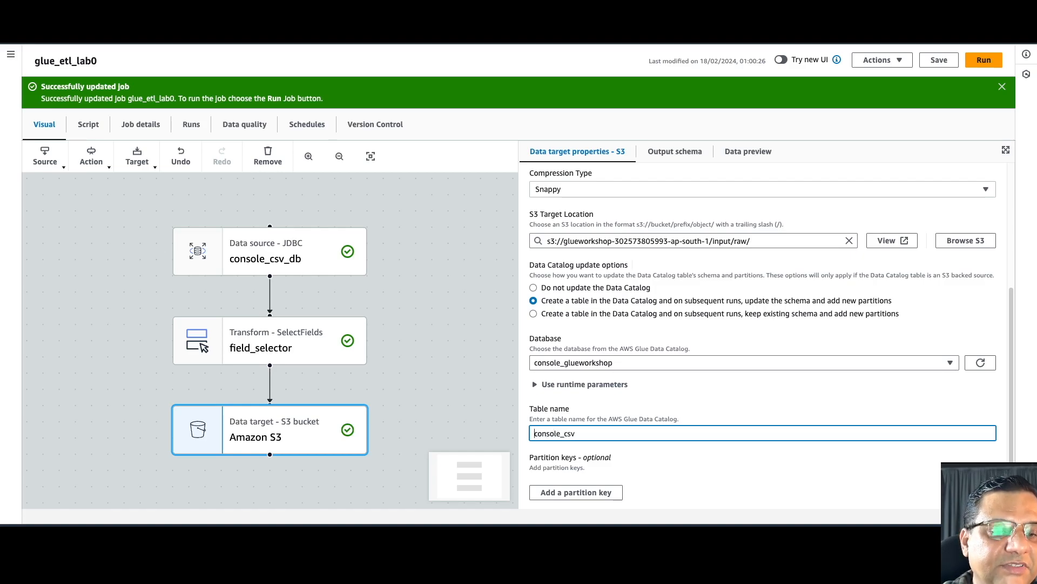
text(v)
key(Home)
text(raw_)
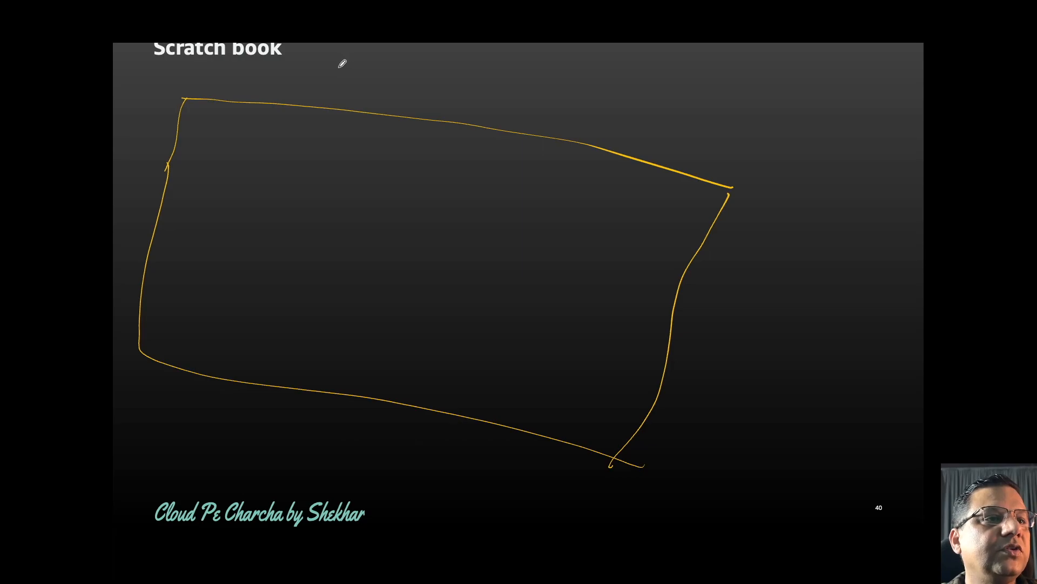
- Write 'Bucket' over the rectangle and sketch a small folder in its top-left corner
mouse_move(342, 63)
mouse_down()
mouse_move(351, 70)
mouse_move(461, 44)
mouse_move(434, 76)
mouse_move(448, 79)
mouse_up()
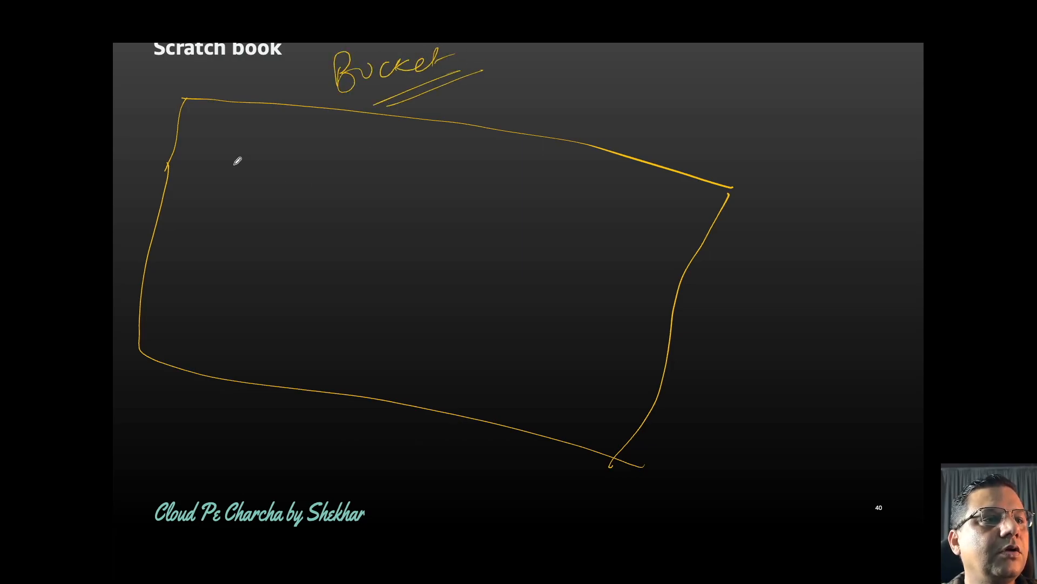
mouse_move(205, 128)
mouse_down()
mouse_move(213, 174)
mouse_move(252, 113)
mouse_move(225, 181)
mouse_move(238, 238)
mouse_move(248, 204)
mouse_up()
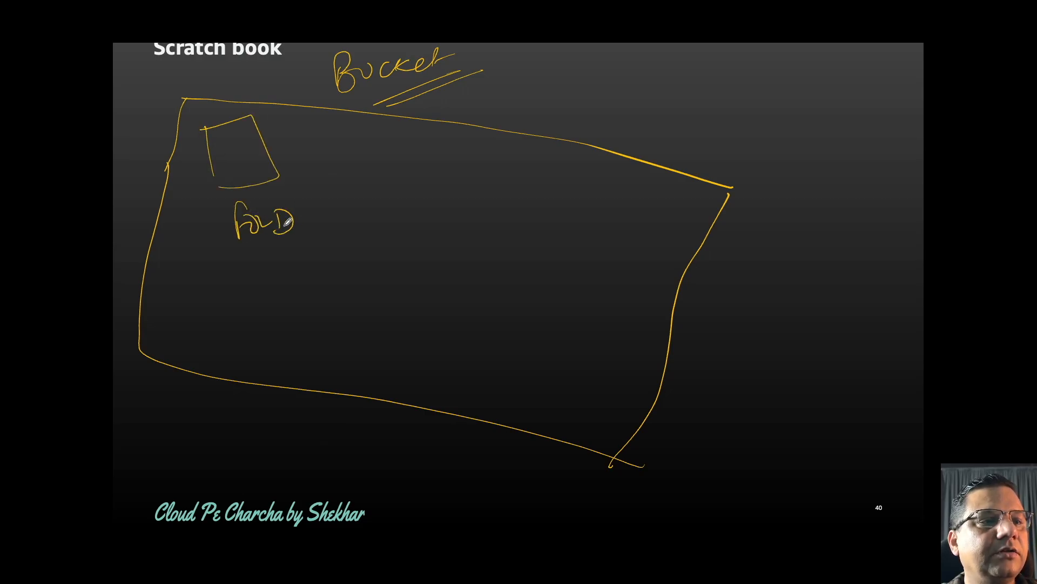
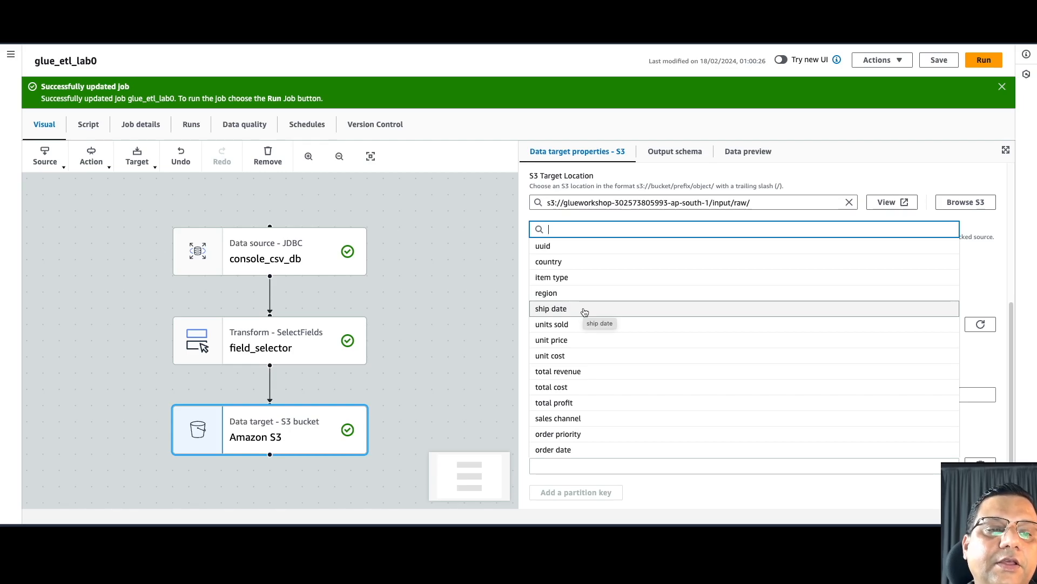
- Choose 'ship date' as Partition (0), then review the target's output schema and data preview
click(584, 312)
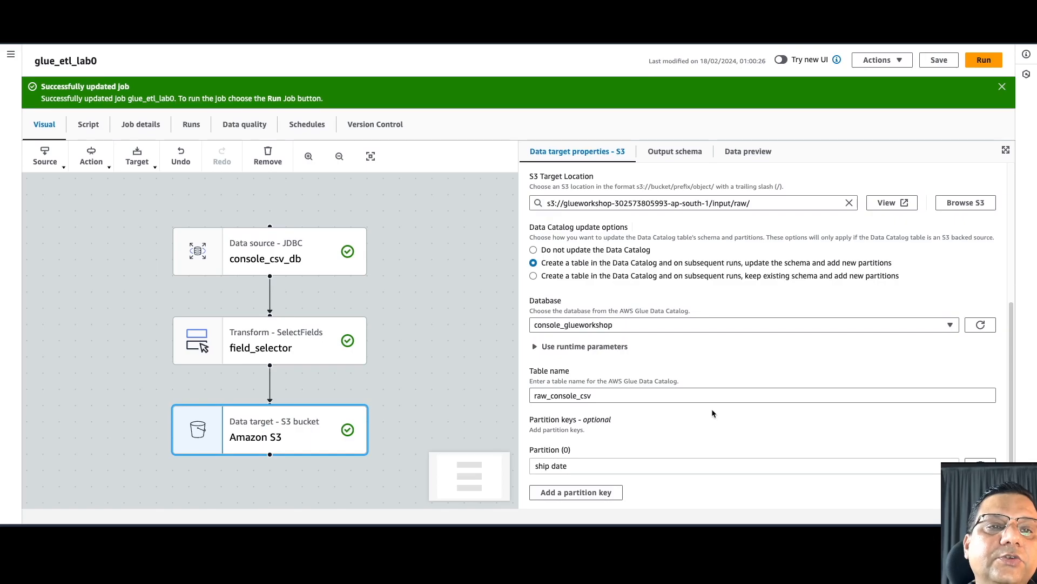
click(677, 155)
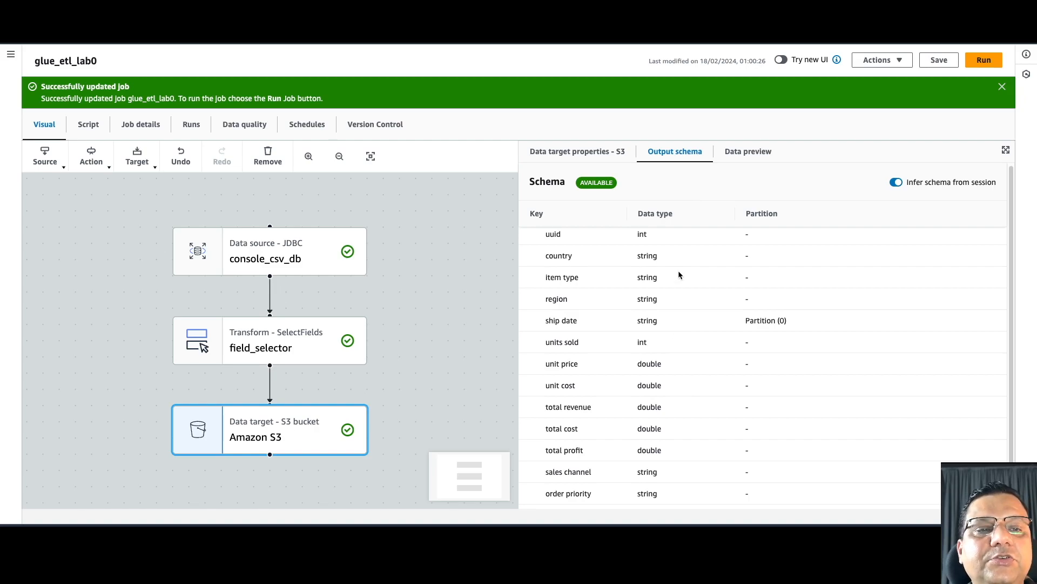
click(746, 151)
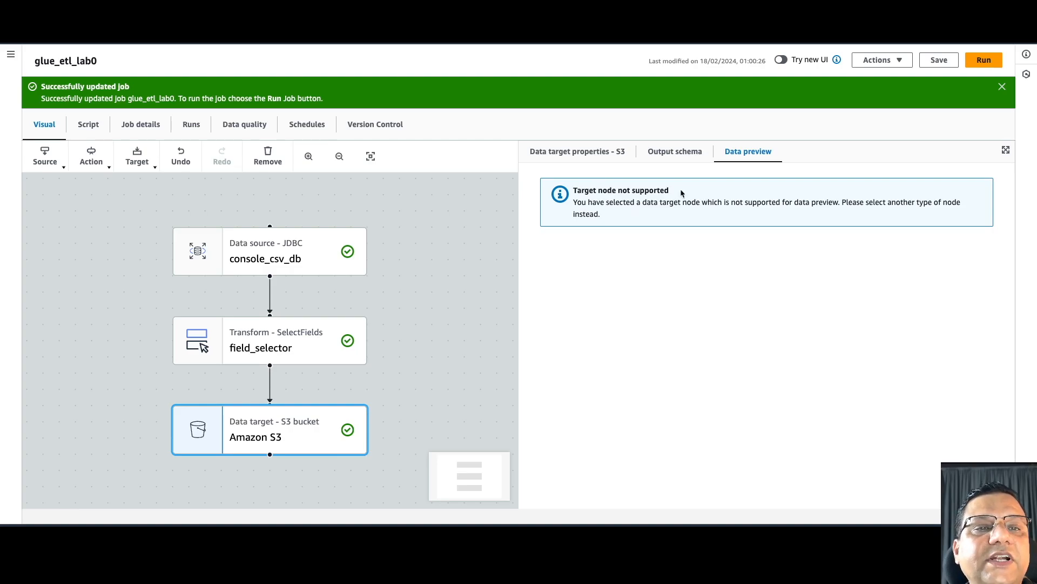
click(560, 156)
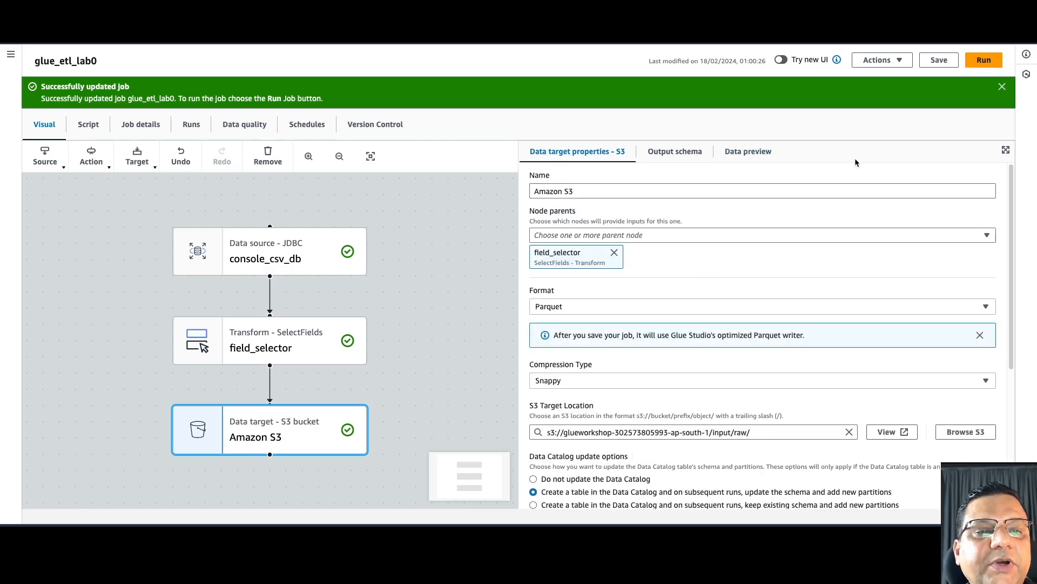
- Save the glue_etl_lab0 job and start a run of it
click(938, 62)
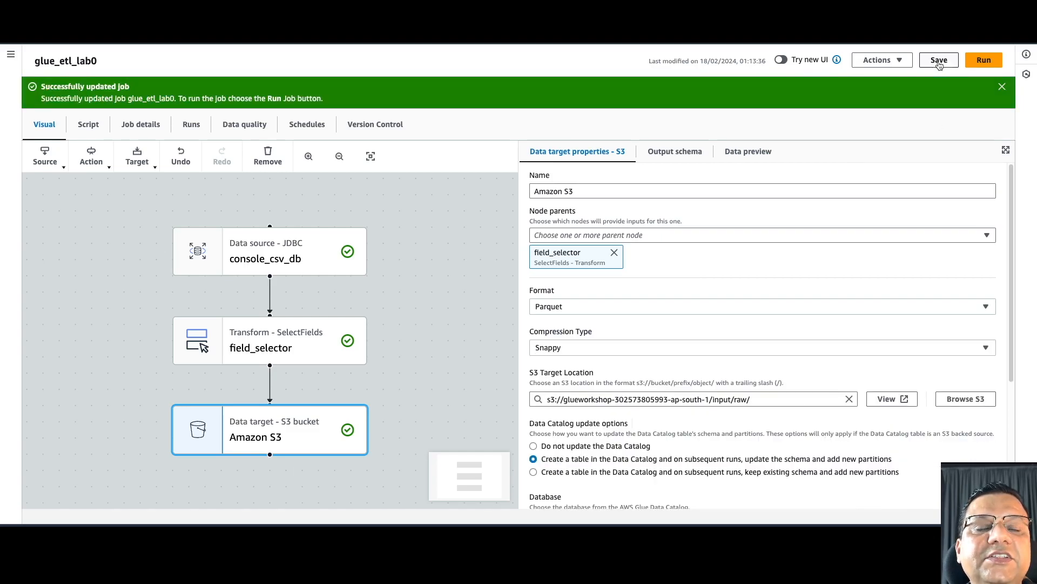
click(1002, 87)
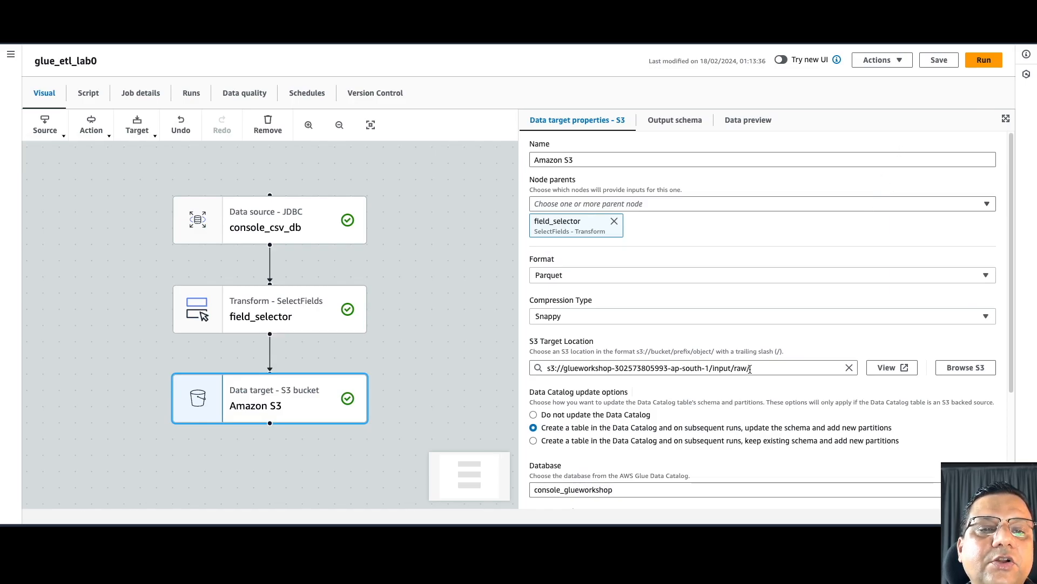
click(979, 63)
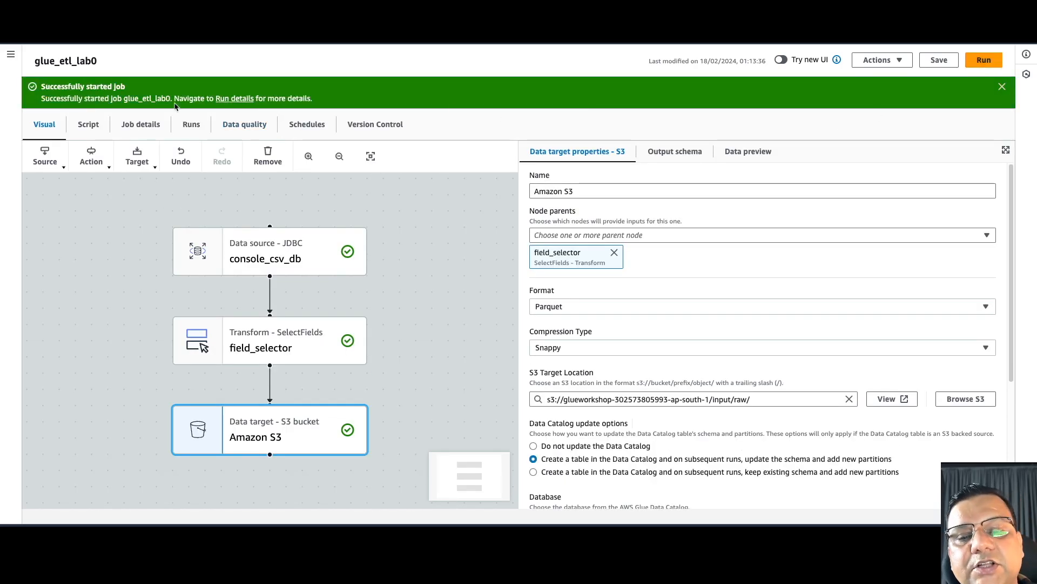
click(11, 57)
scroll(75, 268, down, 2)
scroll(76, 270, down, 2)
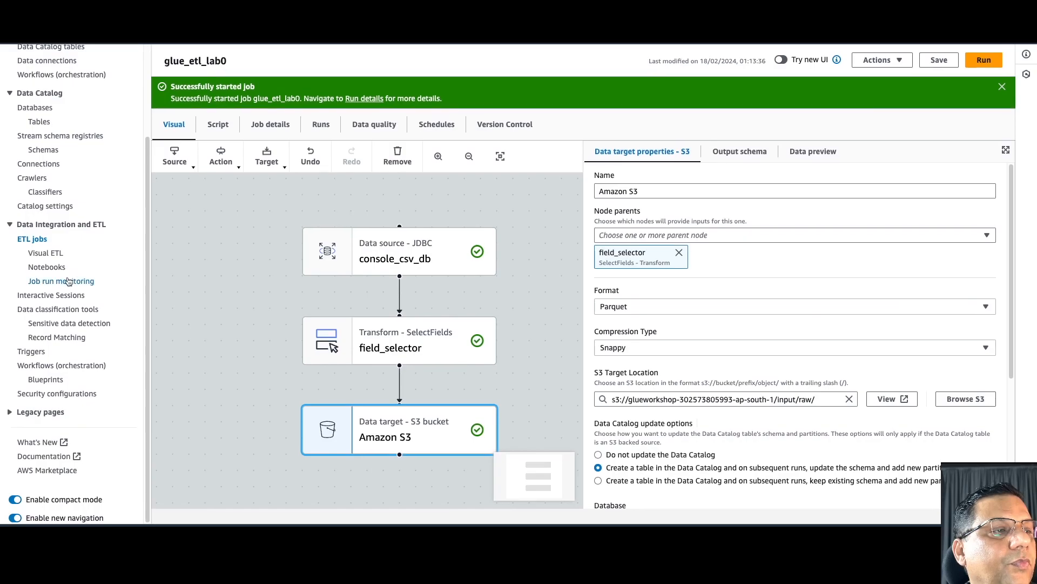
- Select the running glue_etl_lab0 run in Job run monitoring and open its CloudWatch logs
click(68, 281)
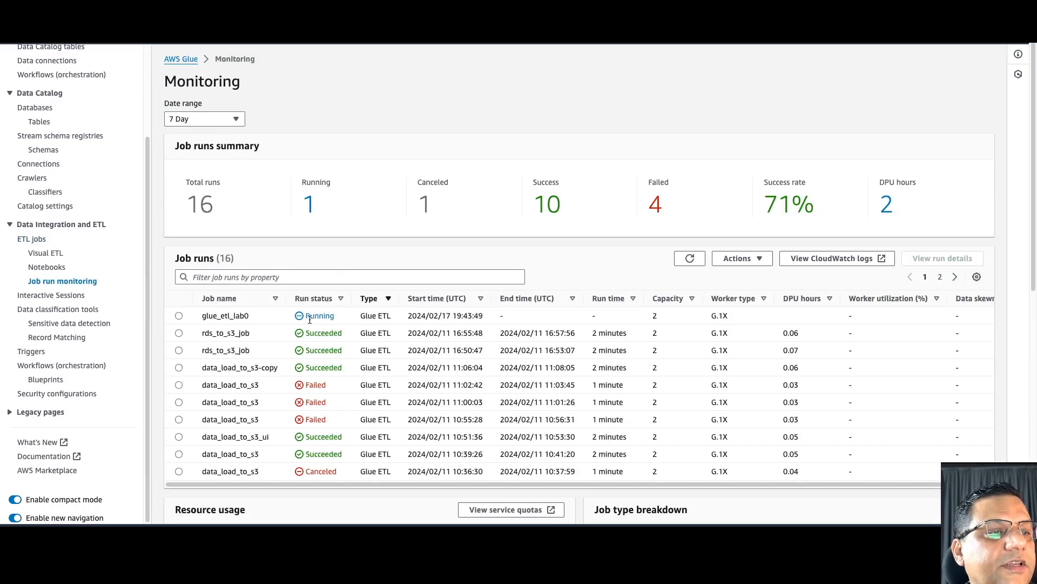
click(179, 316)
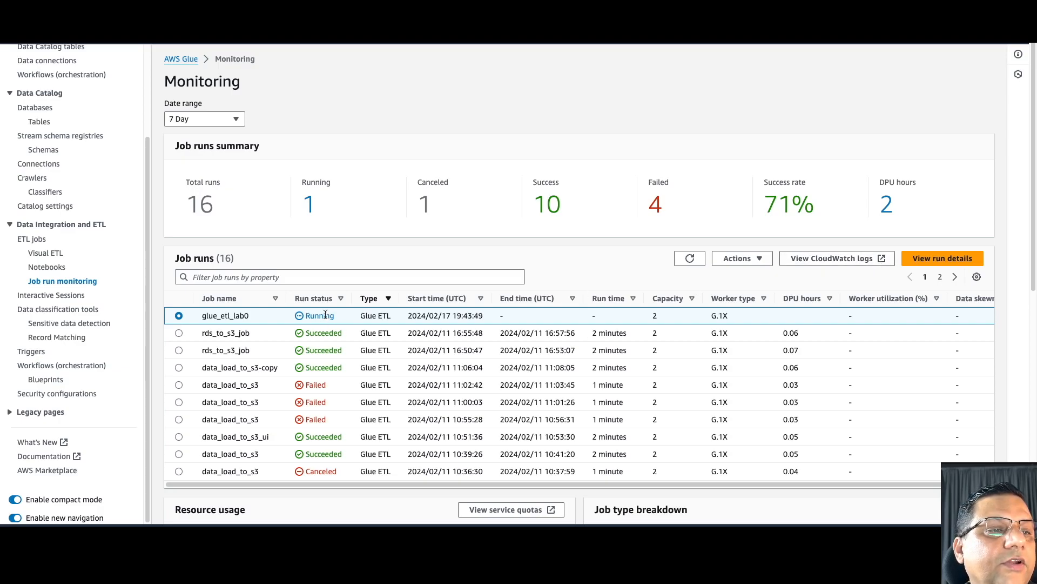
click(883, 259)
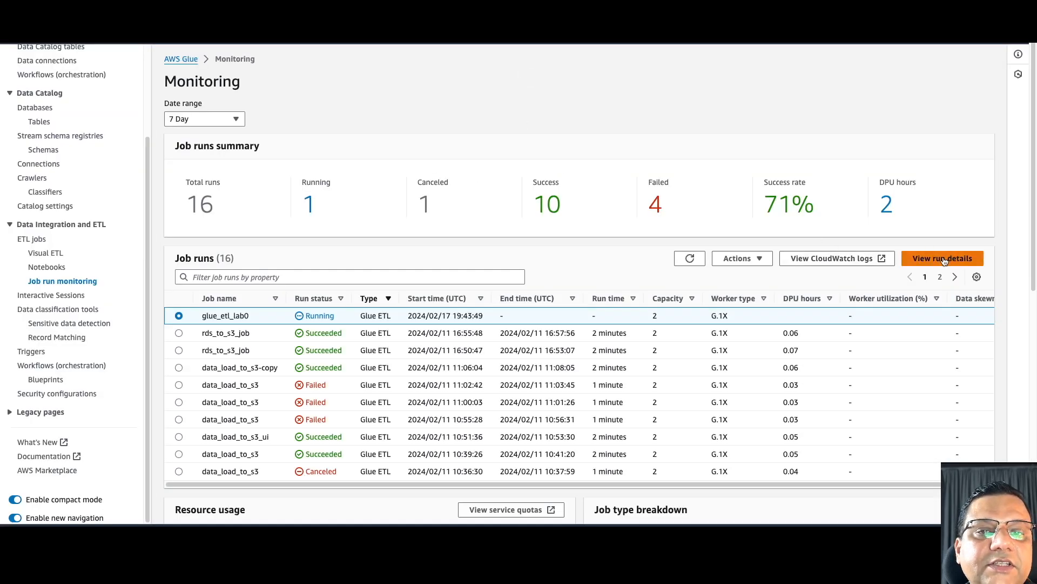
- Open the glue_etl_lab0 run details page and look through it
click(943, 258)
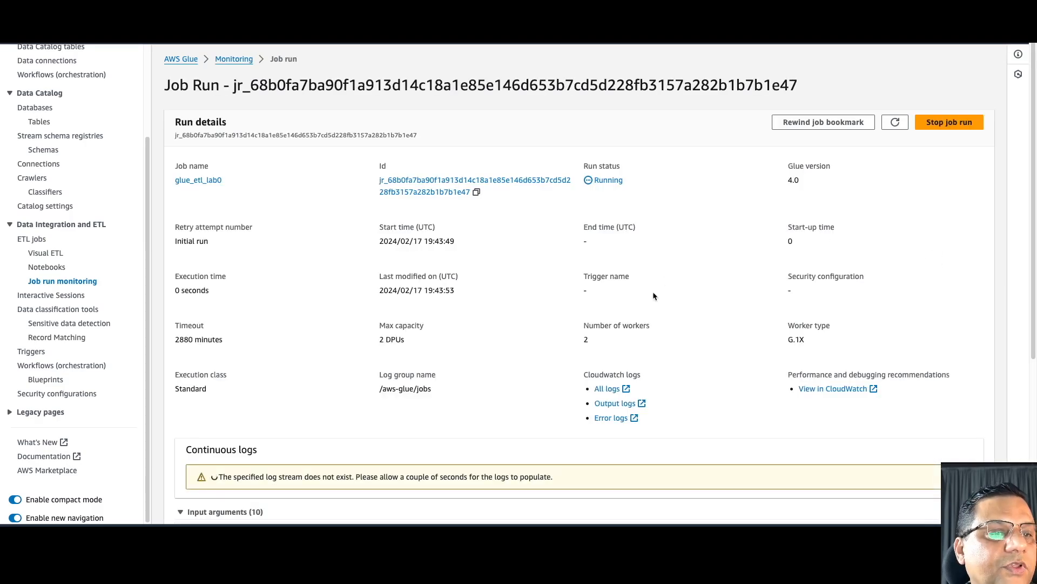
scroll(652, 296, down, 3)
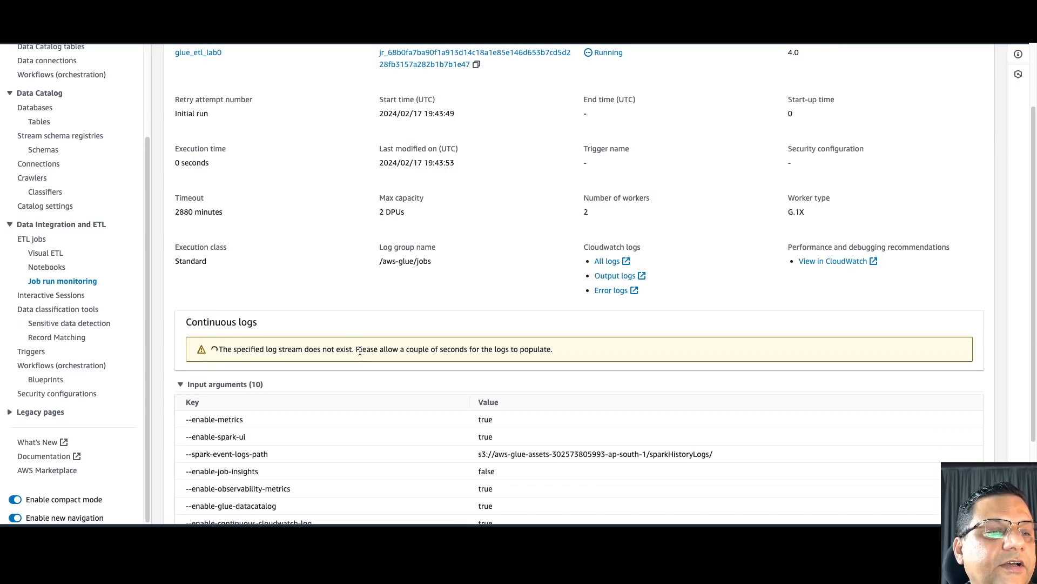
scroll(359, 351, up, 1)
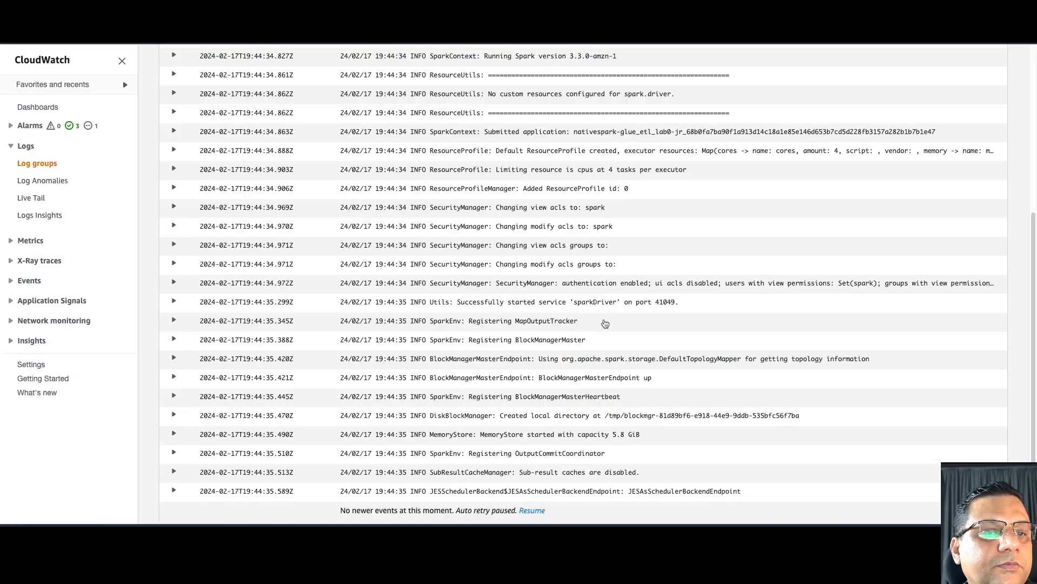
scroll(604, 319, up, 10)
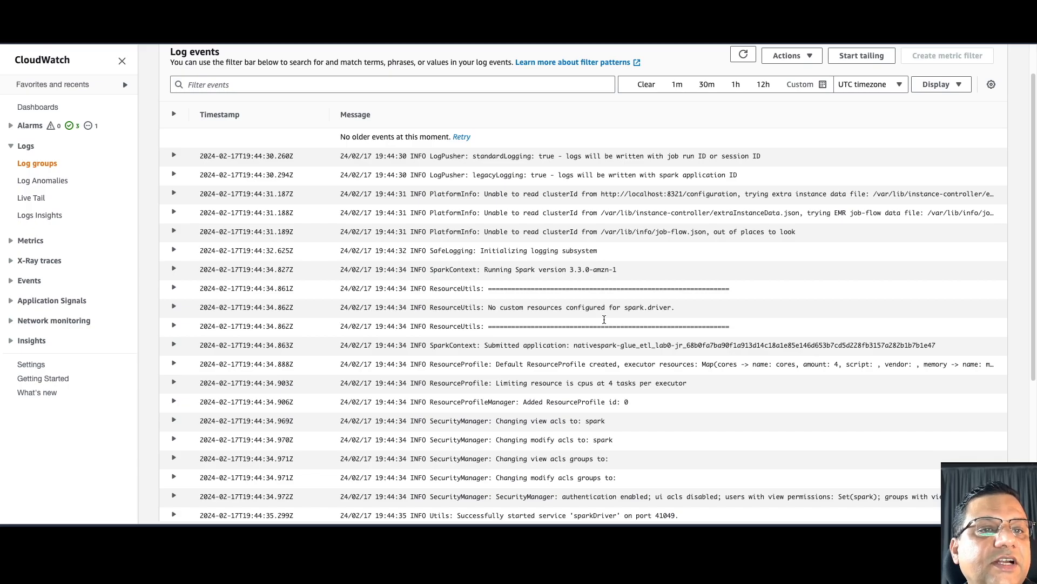
- Scroll the CloudWatch log events down to the newest Spark startup entries
scroll(604, 319, down, 1)
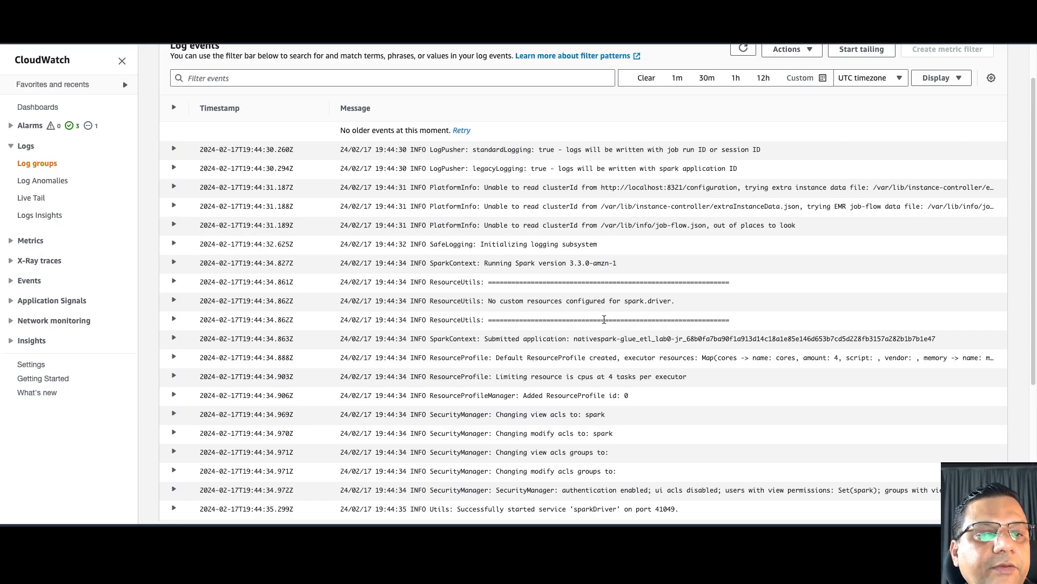
scroll(604, 320, down, 5)
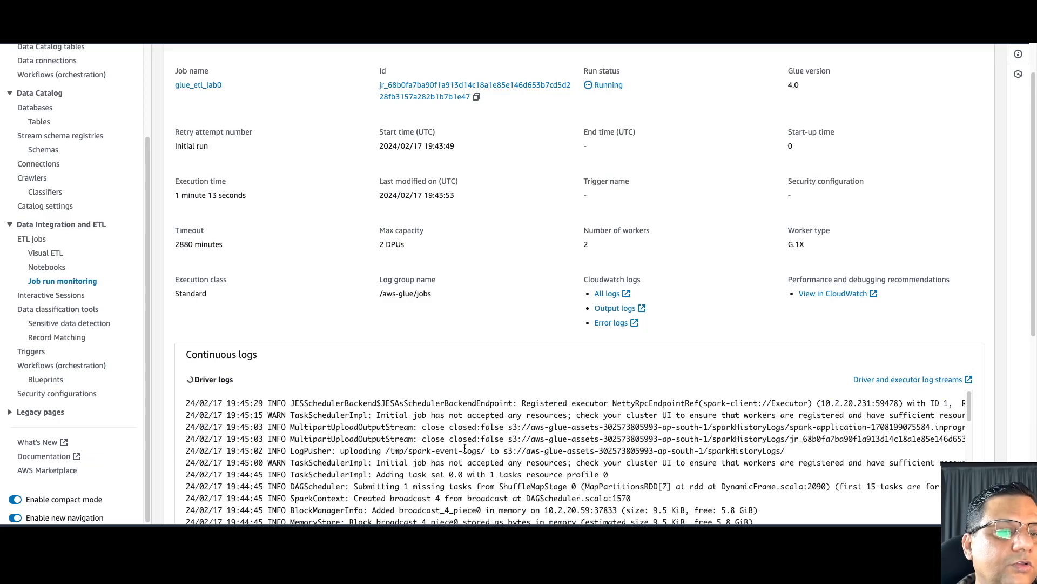
scroll(465, 447, down, 1)
scroll(465, 447, up, 1)
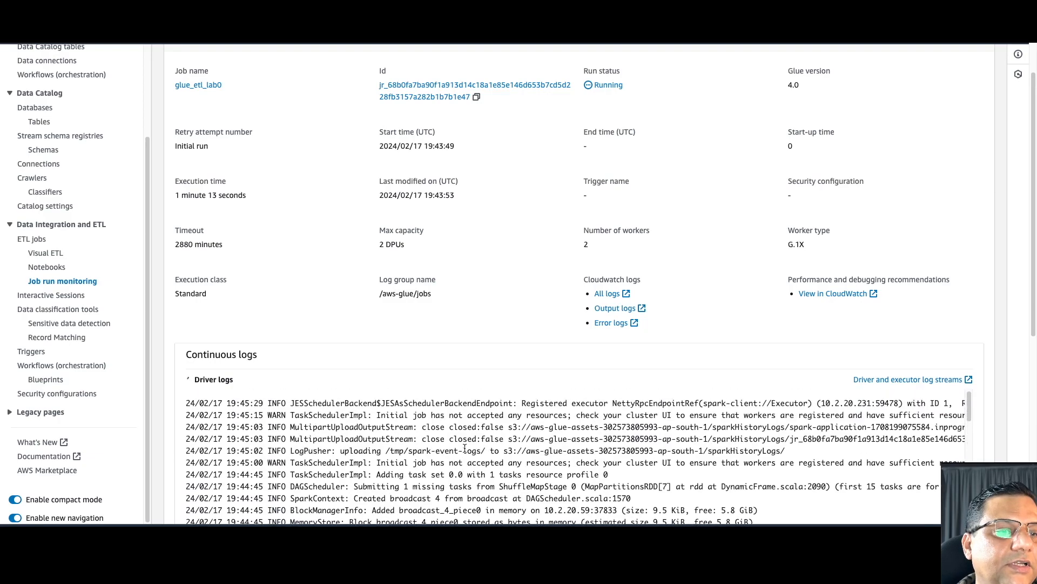
- Follow the driver logs until the run shows Succeeded after 2 minutes 2 seconds
scroll(529, 319, down, 6)
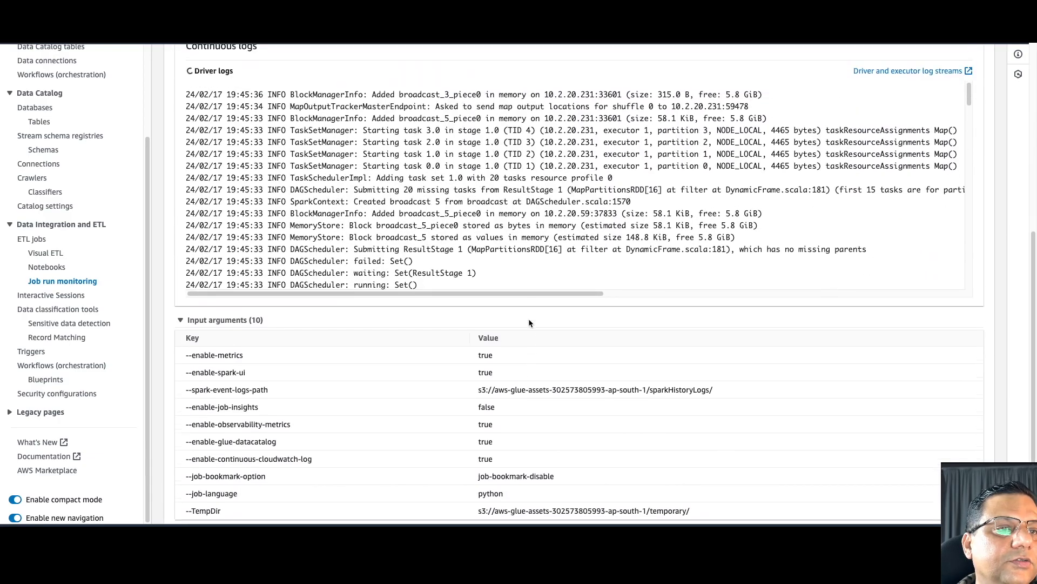
scroll(518, 229, down, 3)
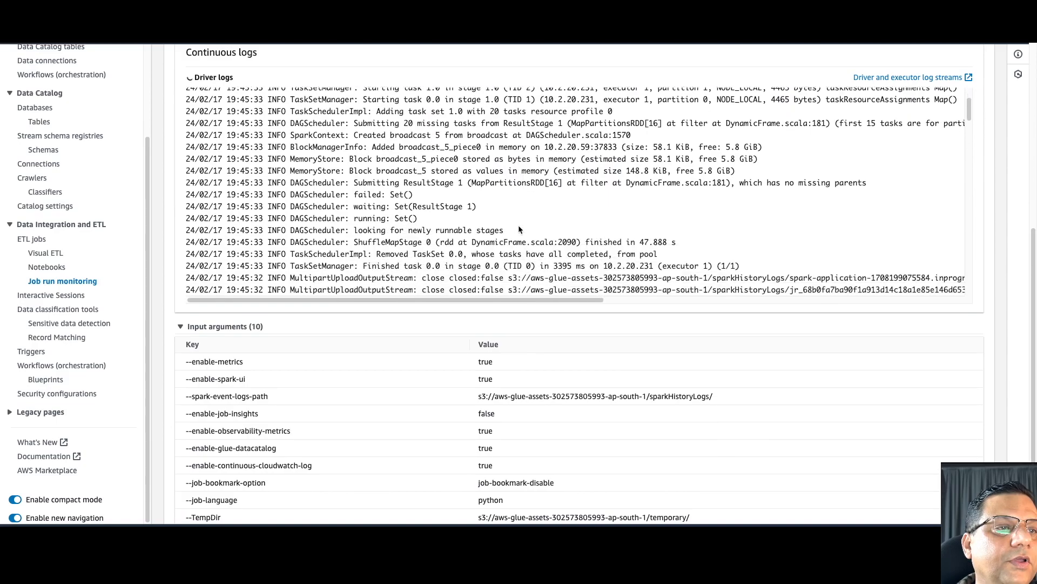
scroll(517, 229, down, 6)
scroll(518, 226, down, 10)
scroll(518, 226, down, 10)
scroll(519, 226, down, 12)
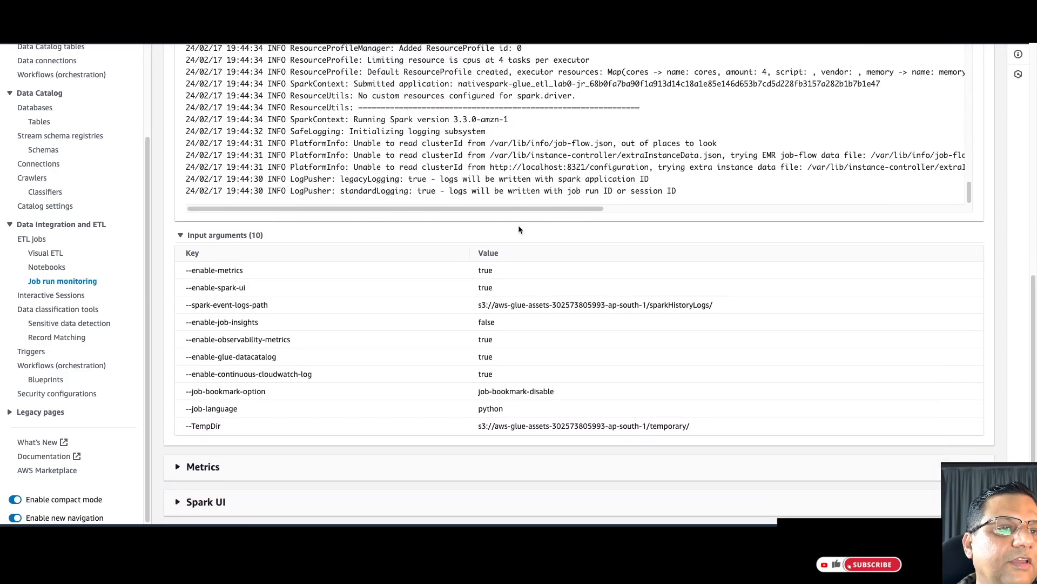
scroll(533, 254, up, 8)
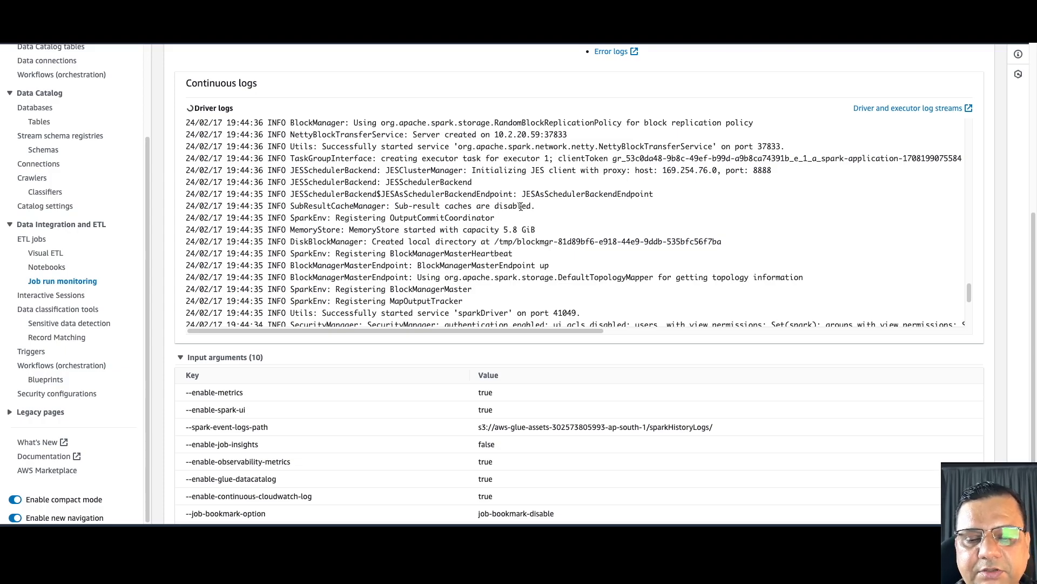
scroll(520, 206, up, 3)
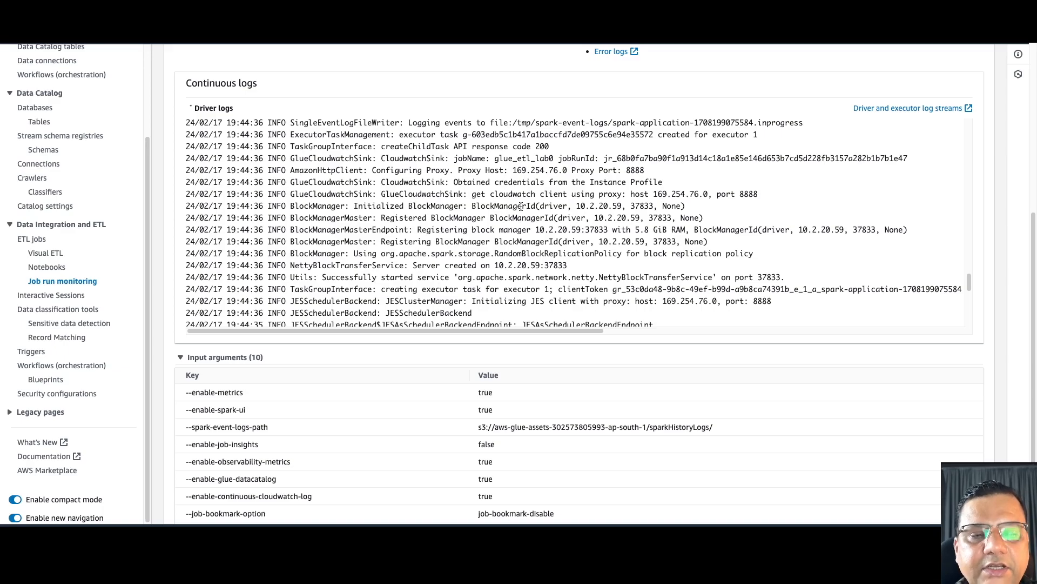
scroll(520, 206, up, 5)
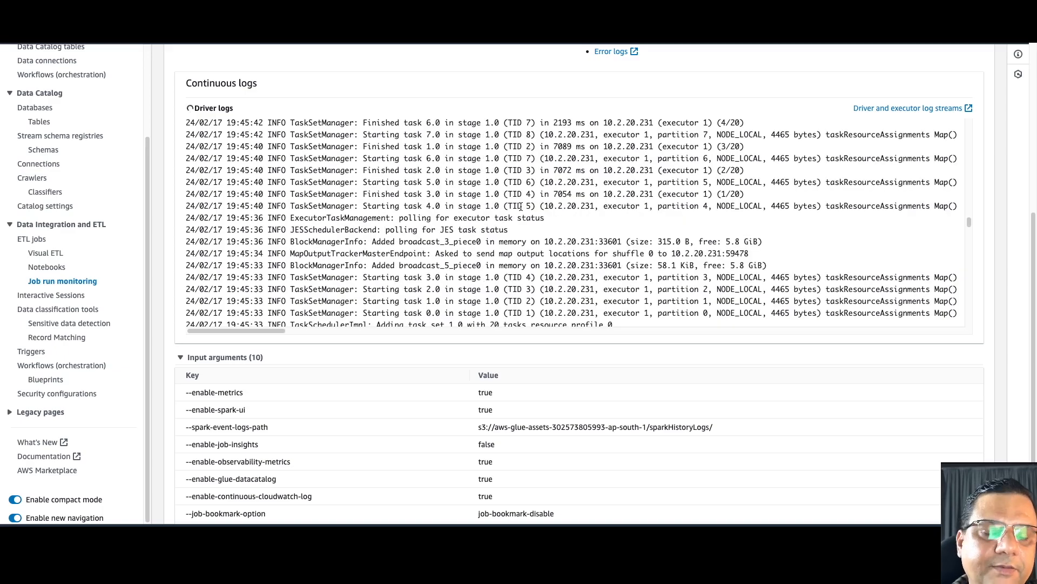
scroll(520, 206, up, 3)
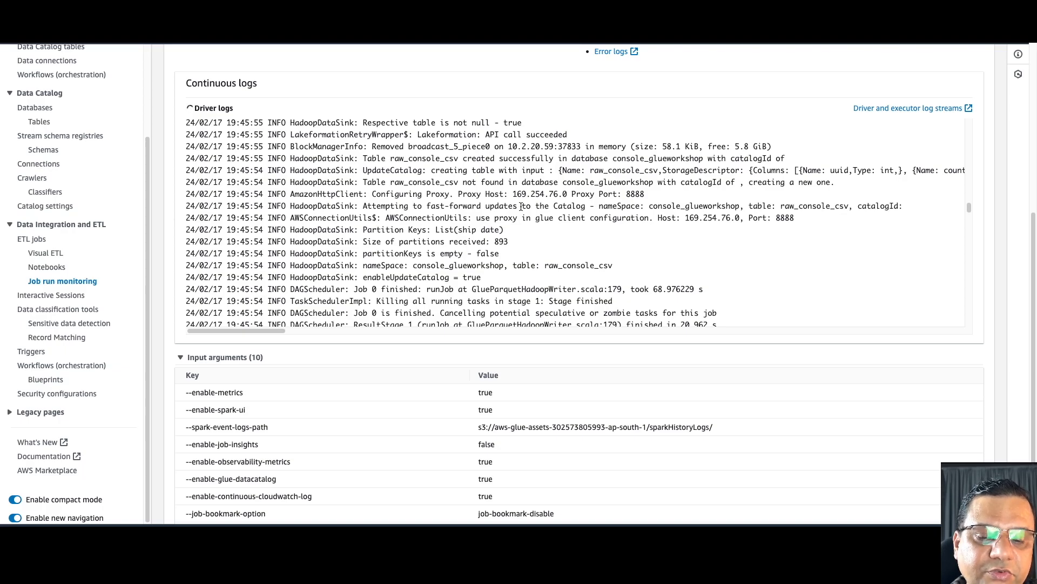
scroll(486, 204, up, 10)
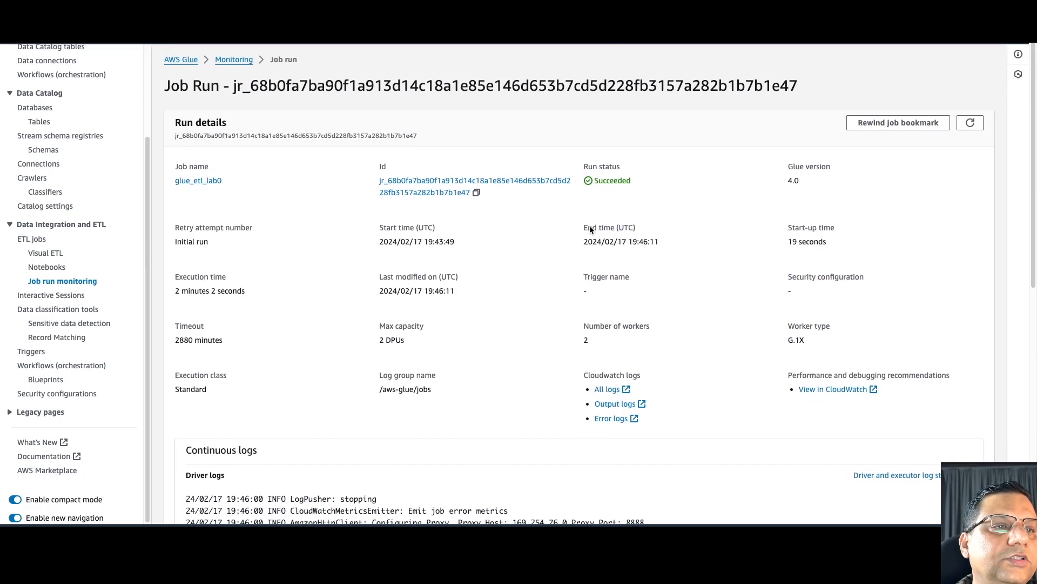
- Review the succeeded glue_etl_lab0 row in Job runs, then go to the glueworkshop bucket
click(243, 58)
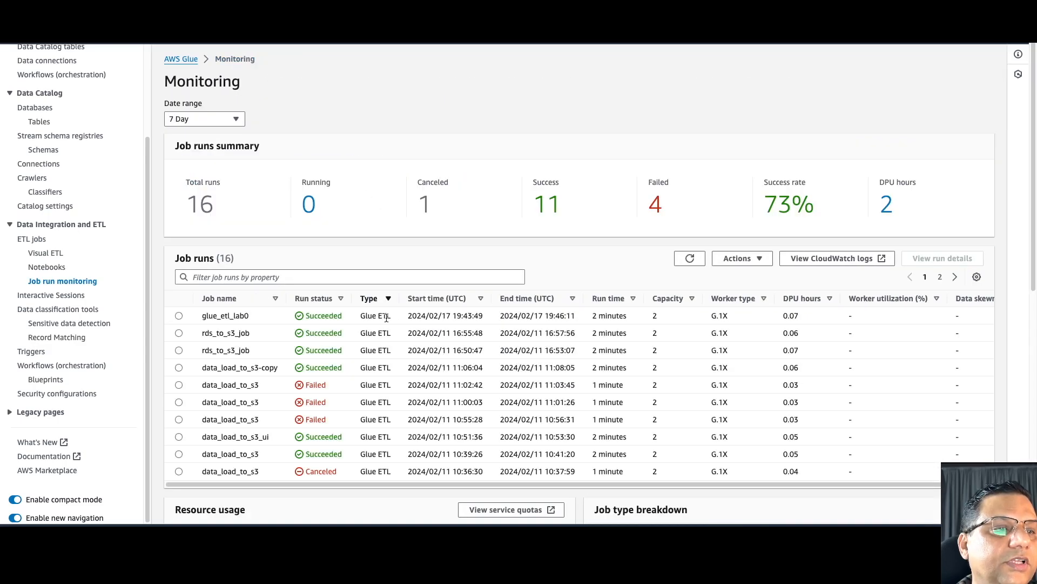
click(179, 316)
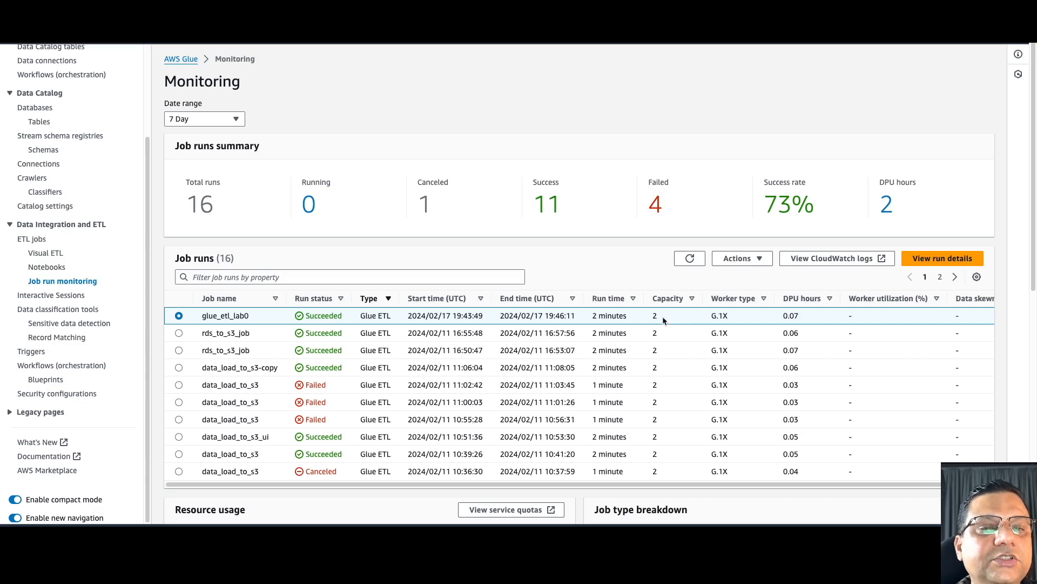
scroll(659, 318, right, 3)
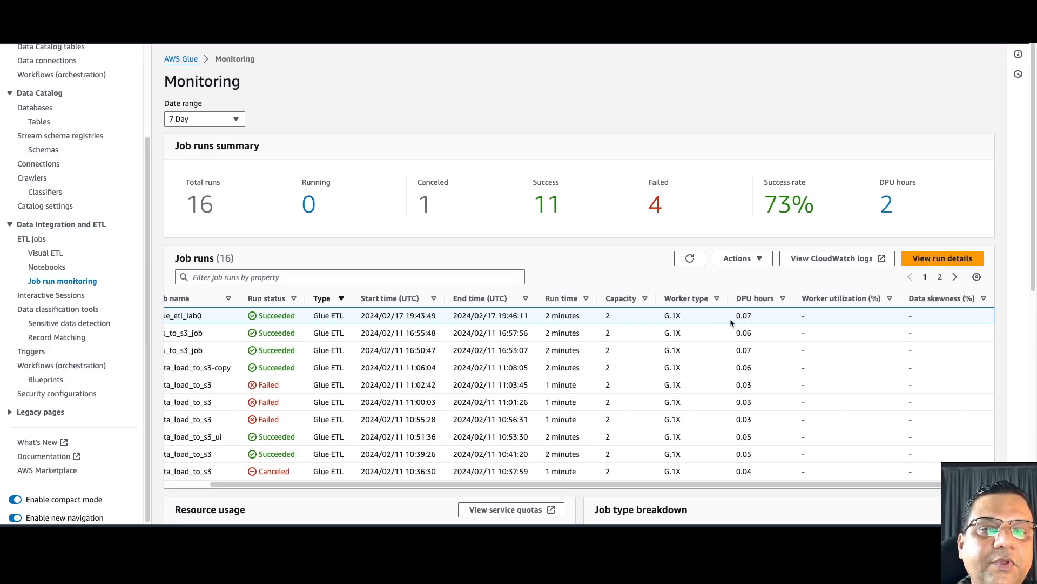
scroll(731, 322, left, 3)
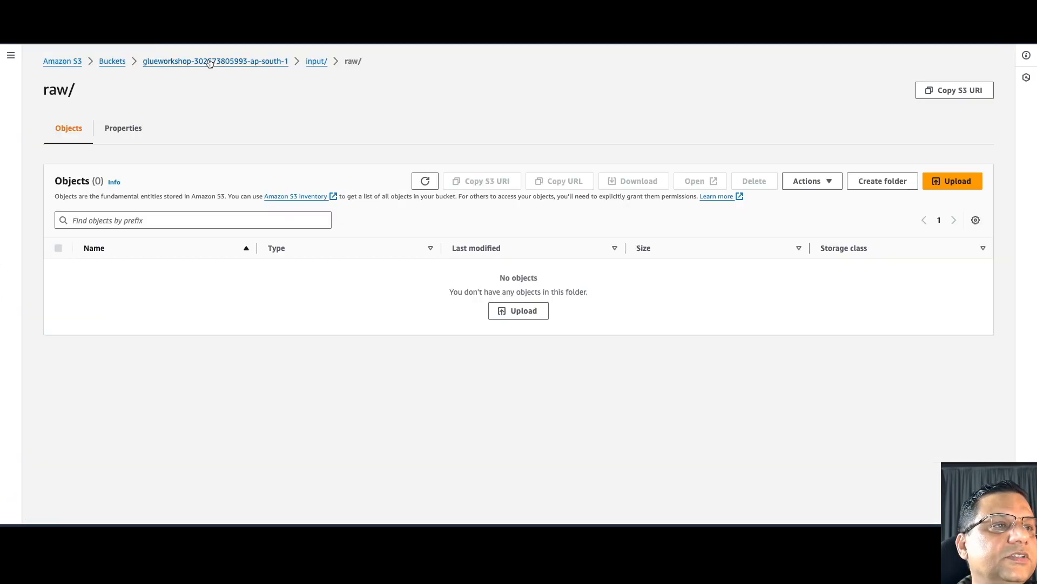
click(208, 62)
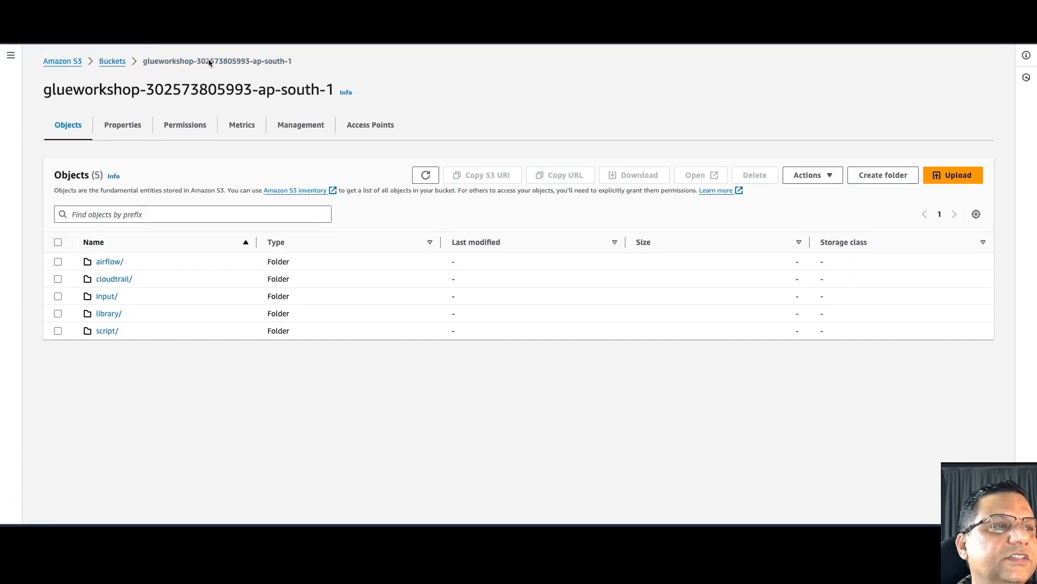
- Browse input/raw/ship date=1/30/16/ to reach the 2.4 KB Parquet output file
click(107, 296)
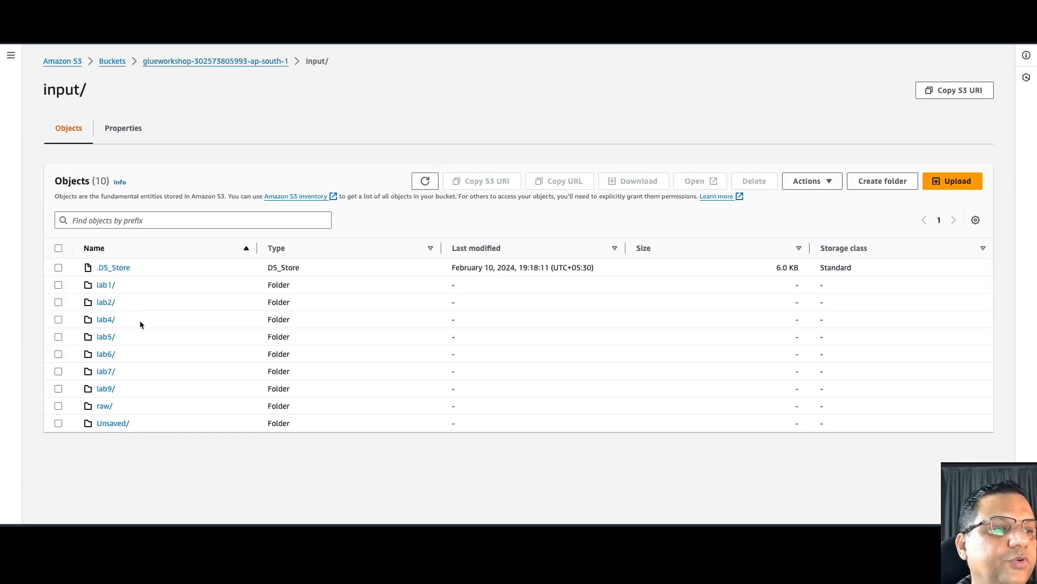
click(104, 407)
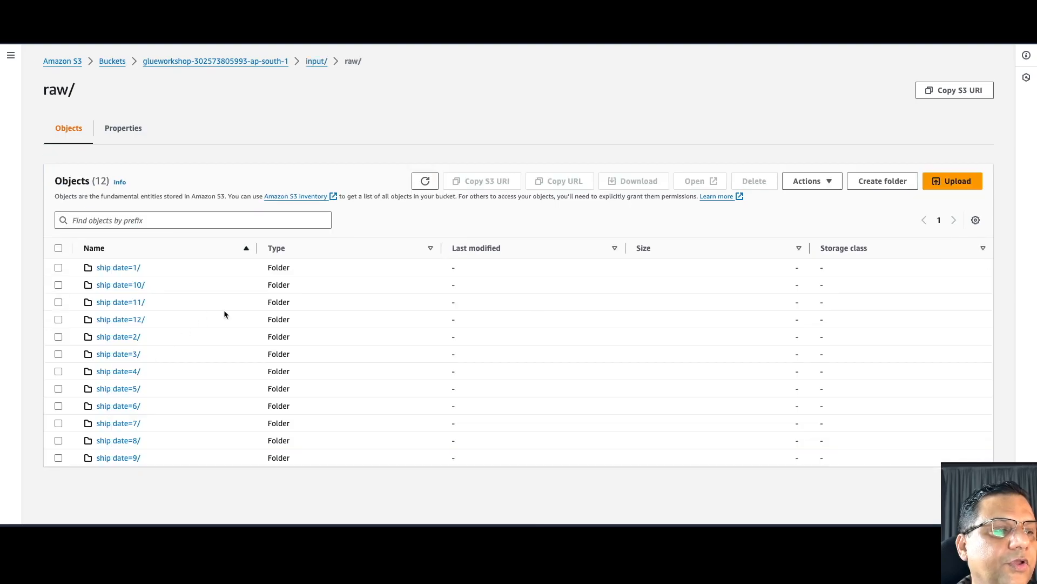
click(131, 269)
scroll(147, 316, down, 2)
scroll(147, 319, down, 2)
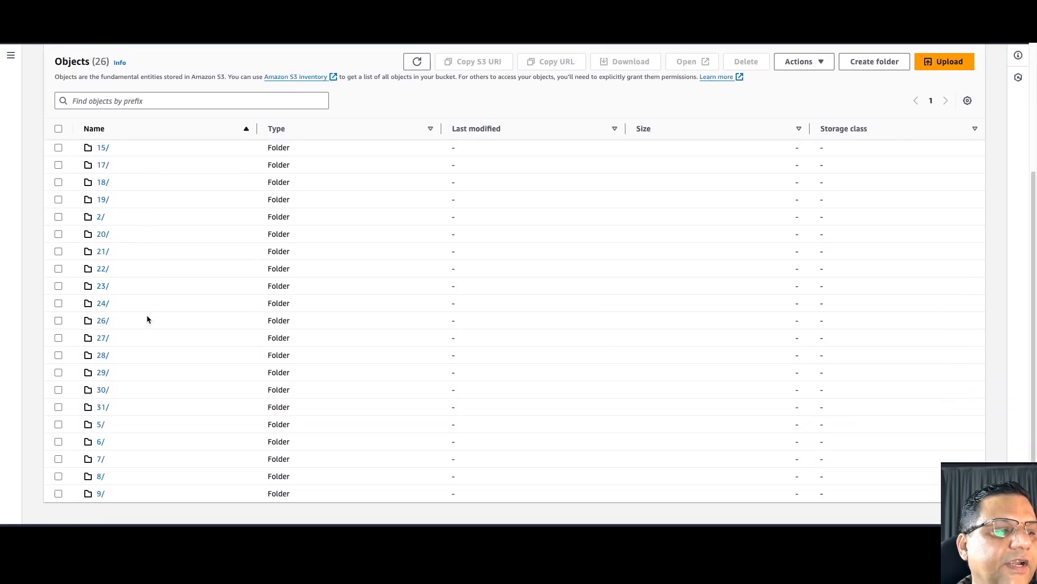
click(103, 390)
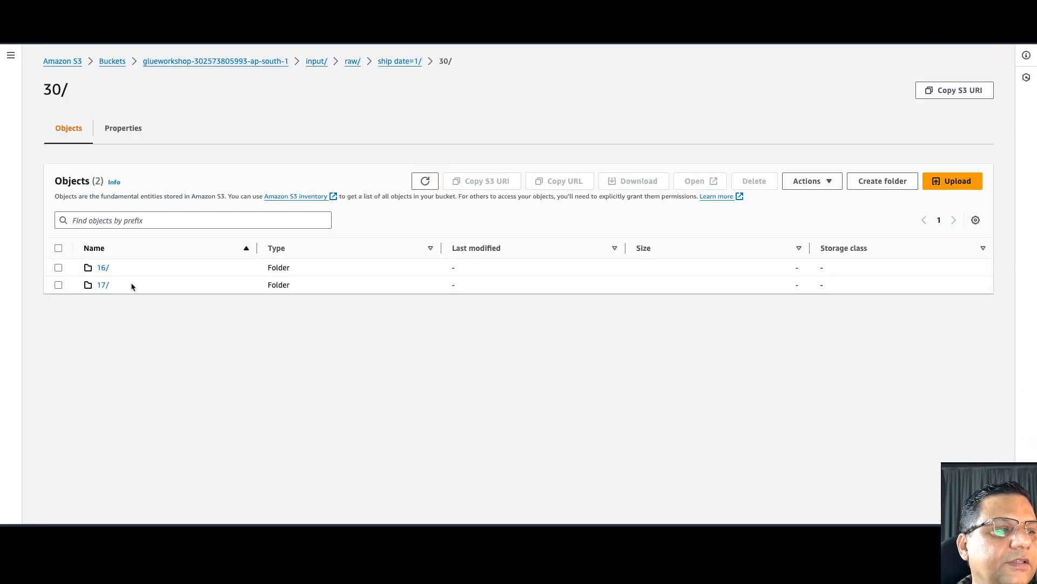
click(104, 268)
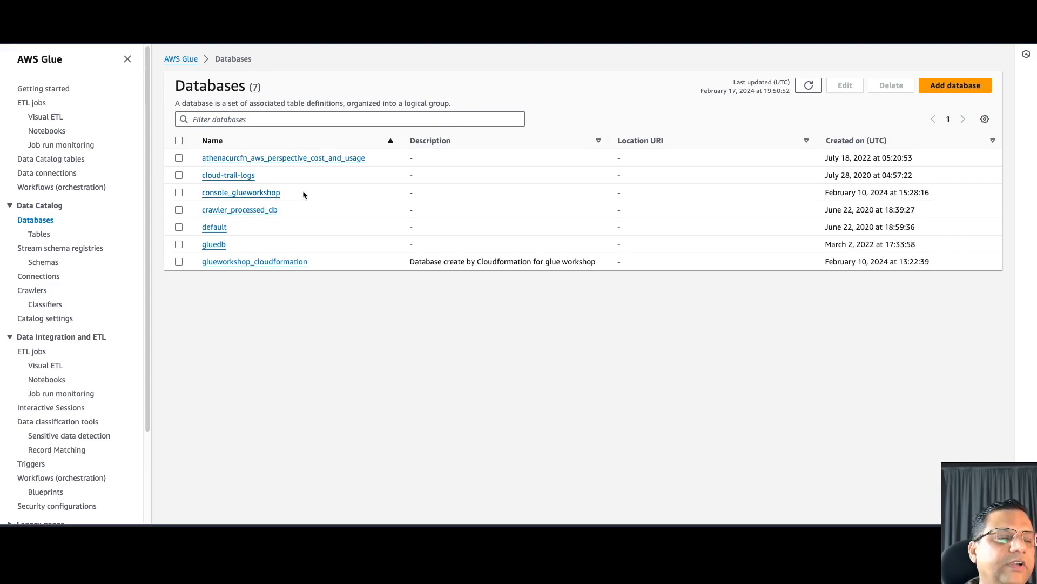
- Open the raw_console_csv table in the console_glueworkshop database
click(268, 193)
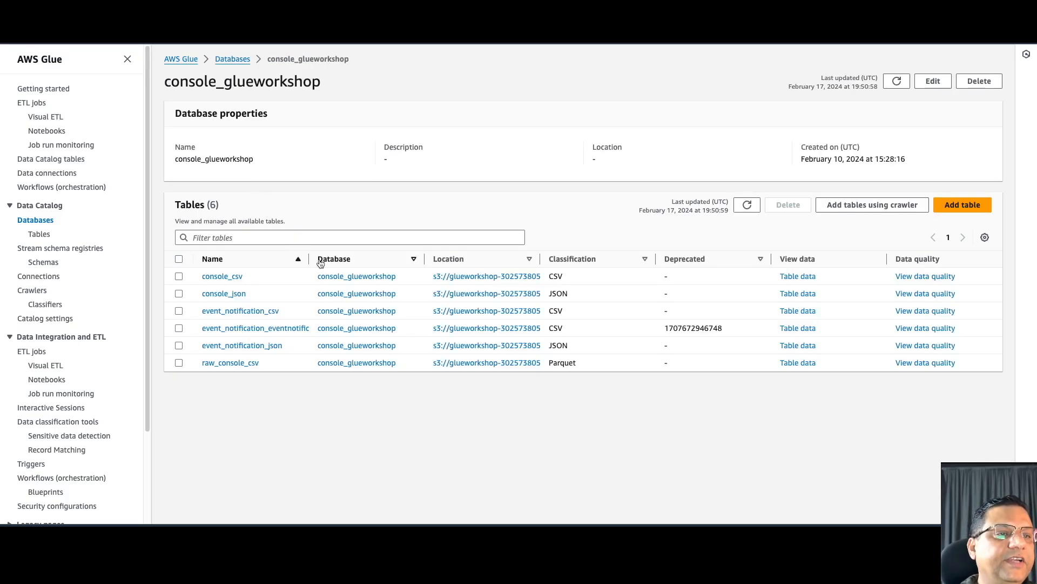
drag(308, 259, 335, 258)
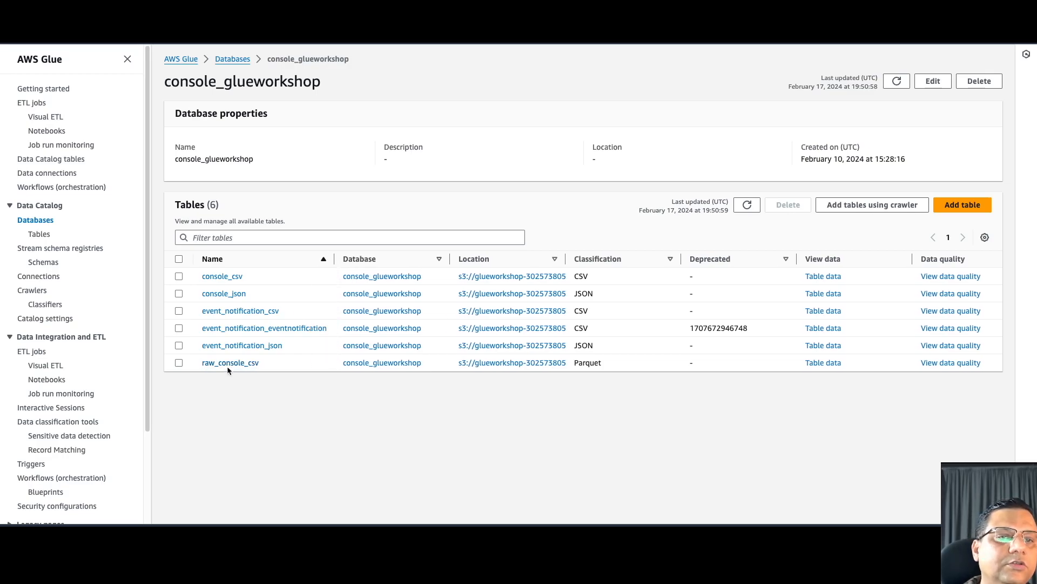
click(246, 364)
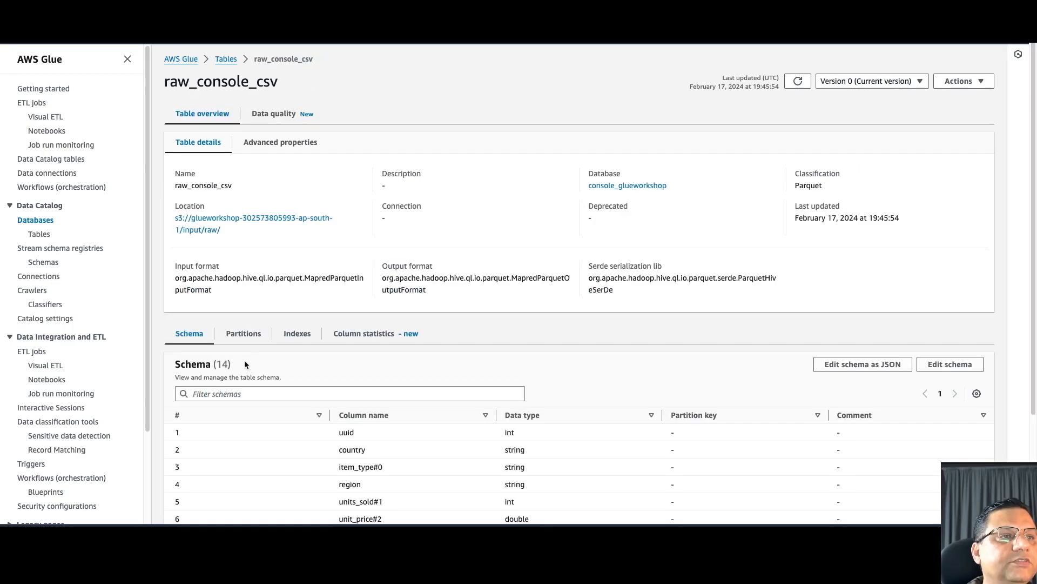
scroll(294, 273, down, 5)
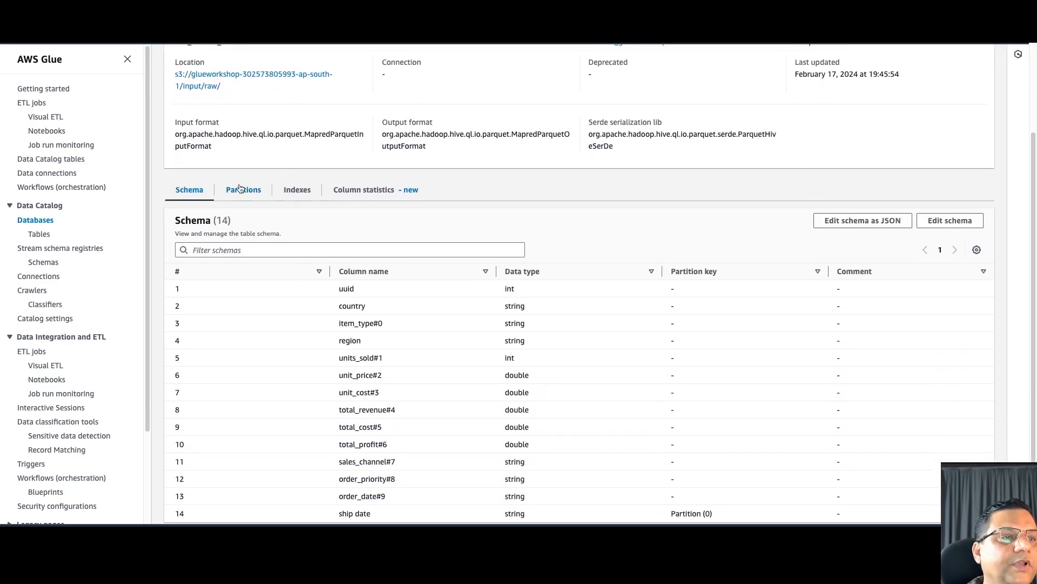
- Page through raw_console_csv's ship-date partitions, then return to the Tables list
click(243, 190)
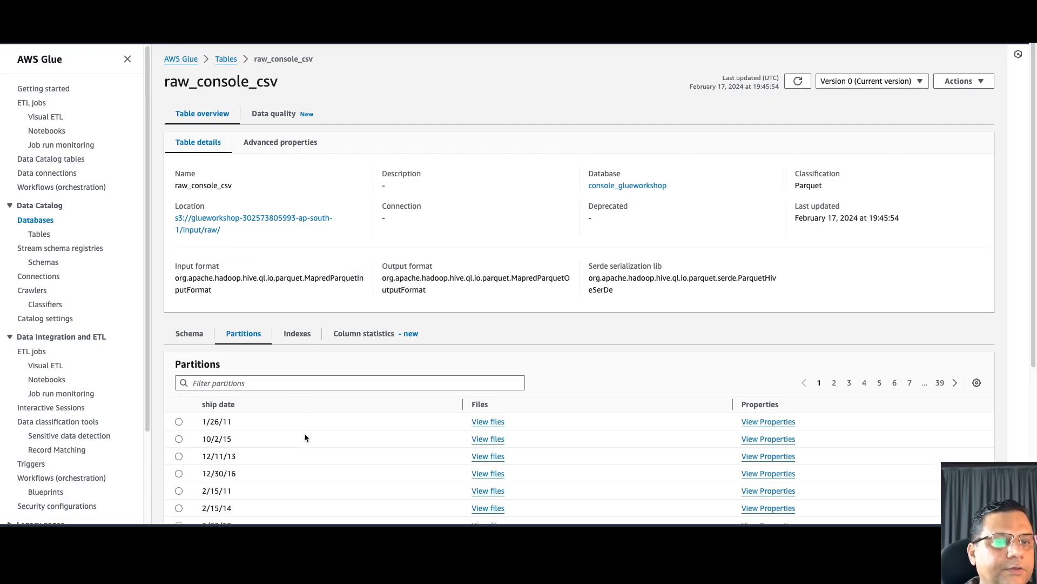
scroll(306, 438, down, 5)
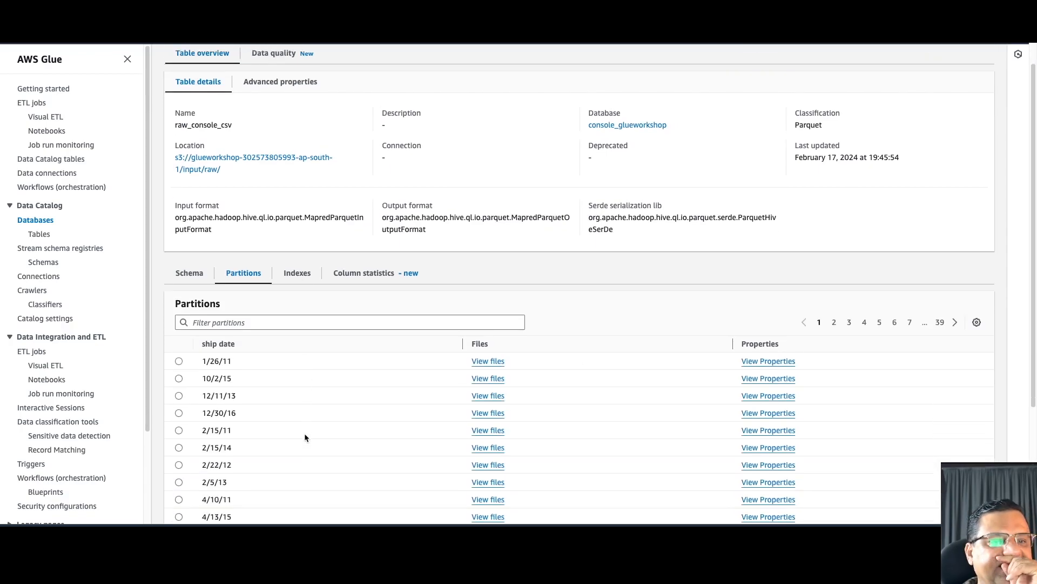
scroll(304, 436, down, 2)
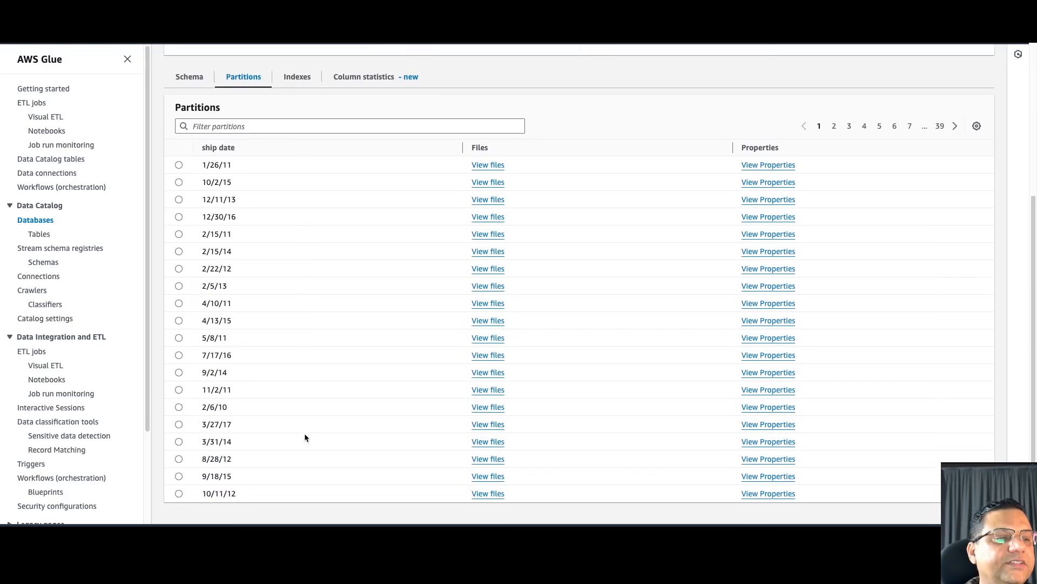
click(851, 186)
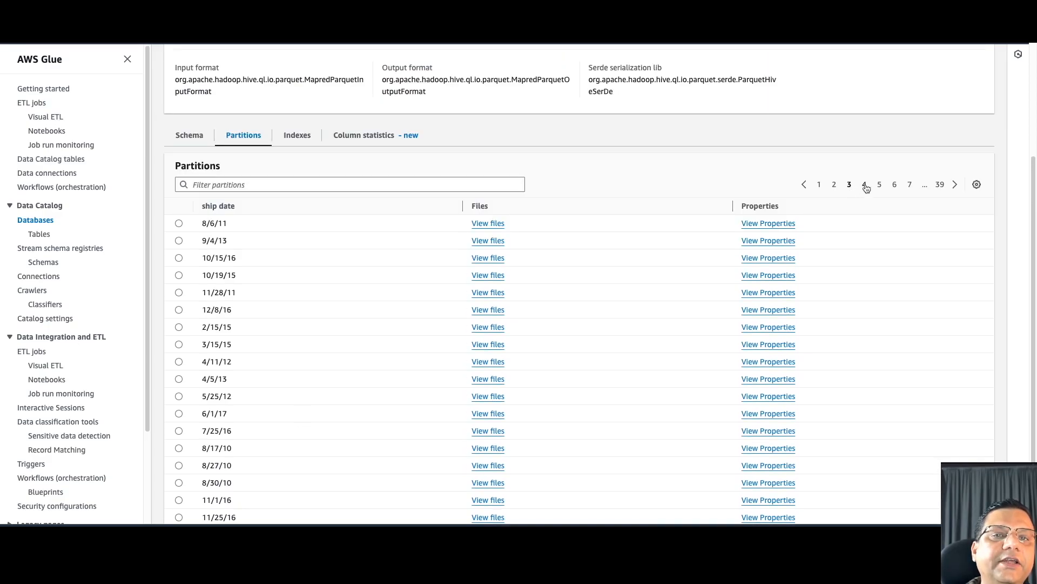
click(865, 186)
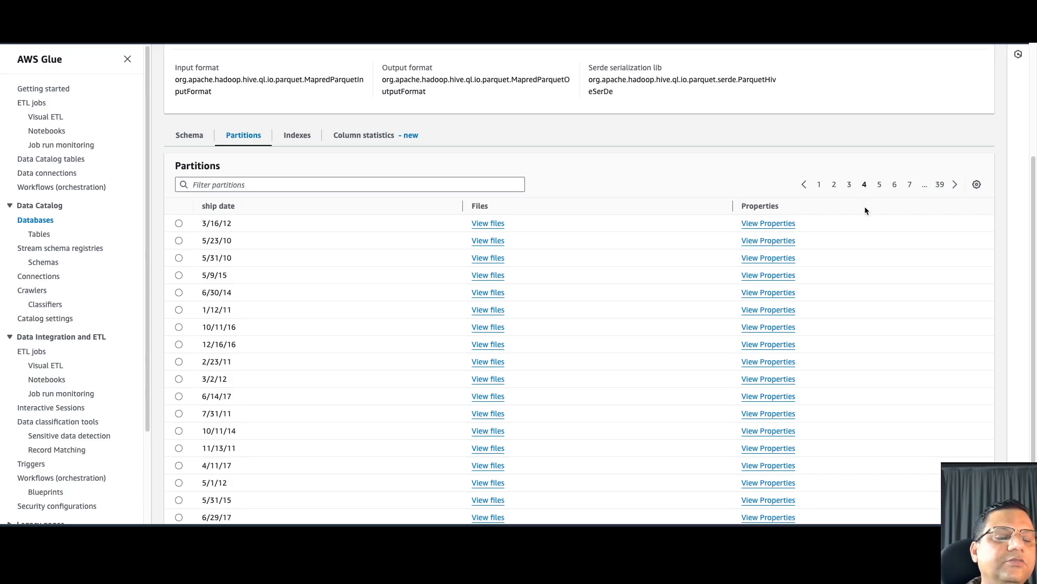
click(879, 186)
click(39, 234)
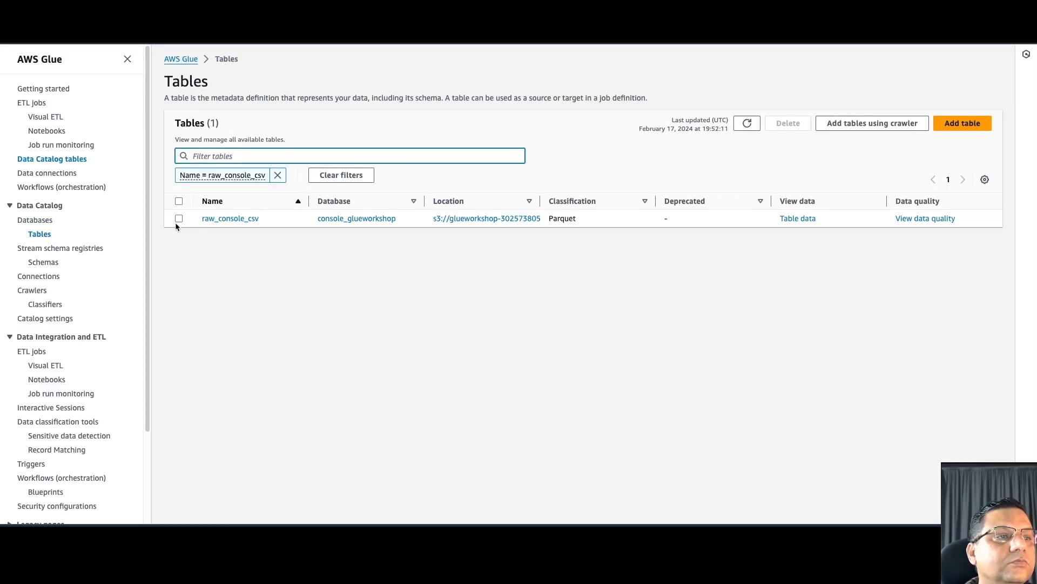
- Preview raw_console_csv in Athena through Actions > View data, confirming with Proceed
click(179, 218)
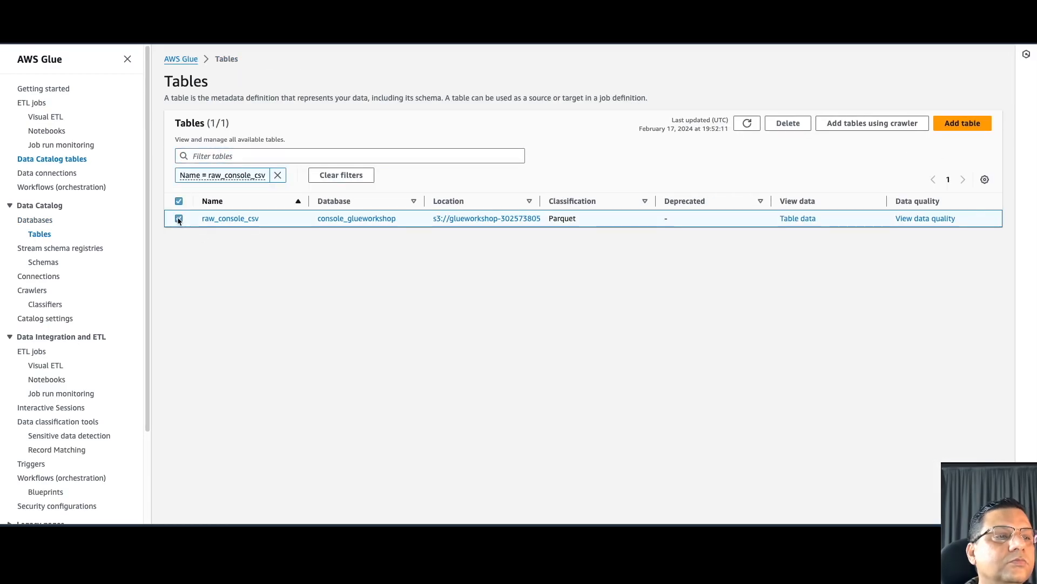
click(224, 219)
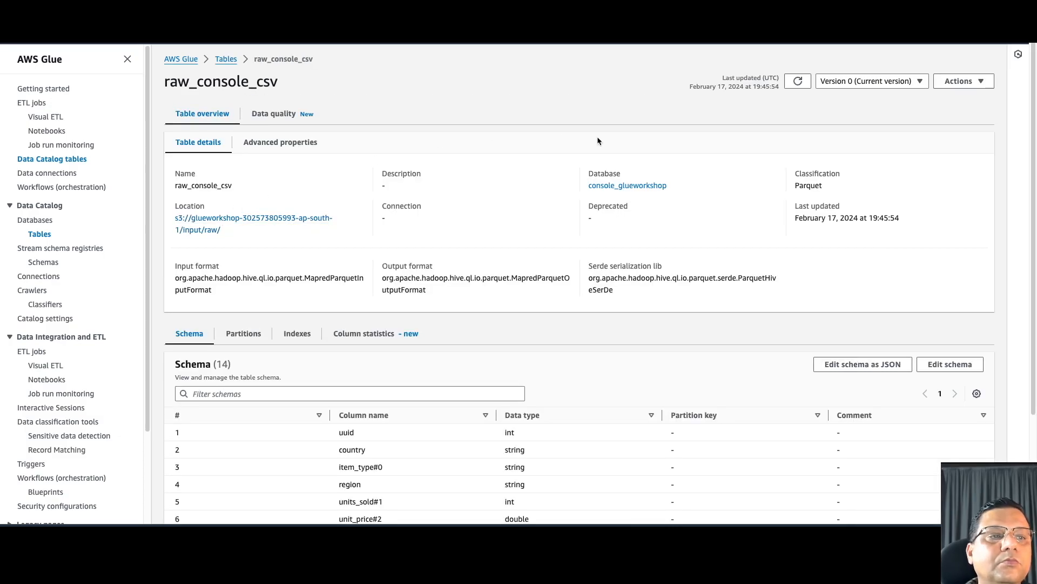
click(961, 81)
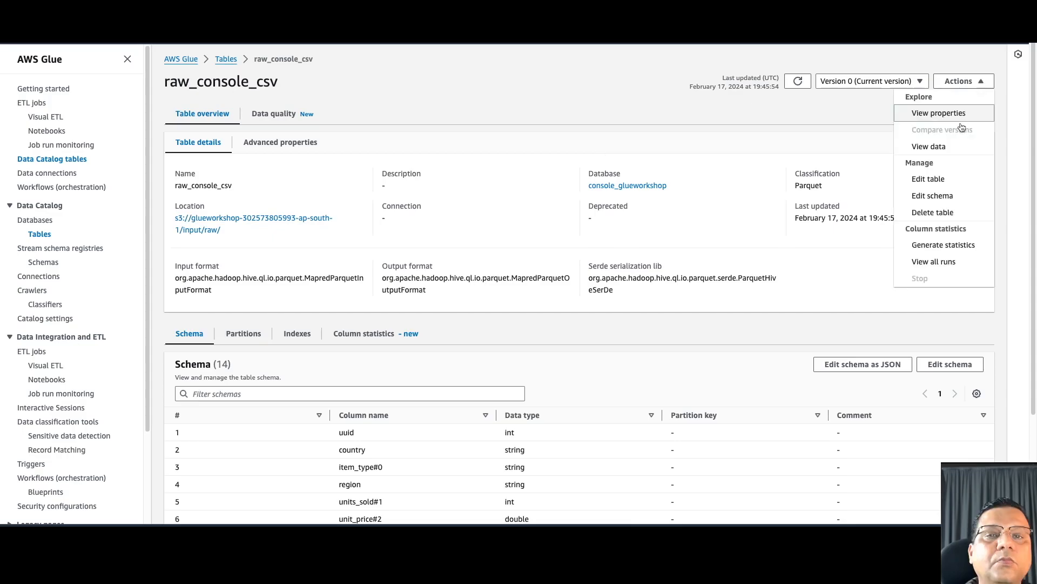
click(937, 149)
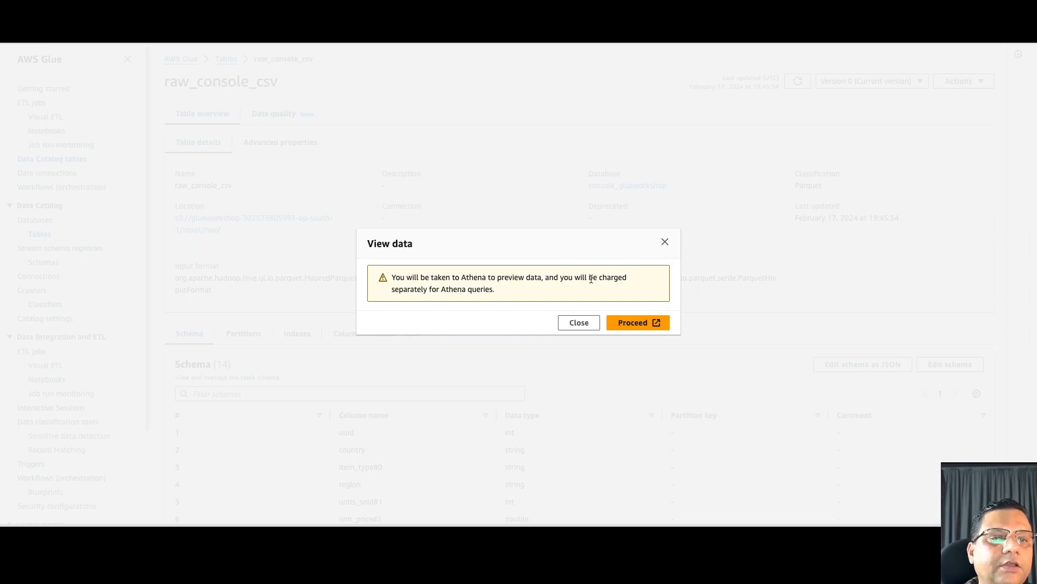
click(658, 323)
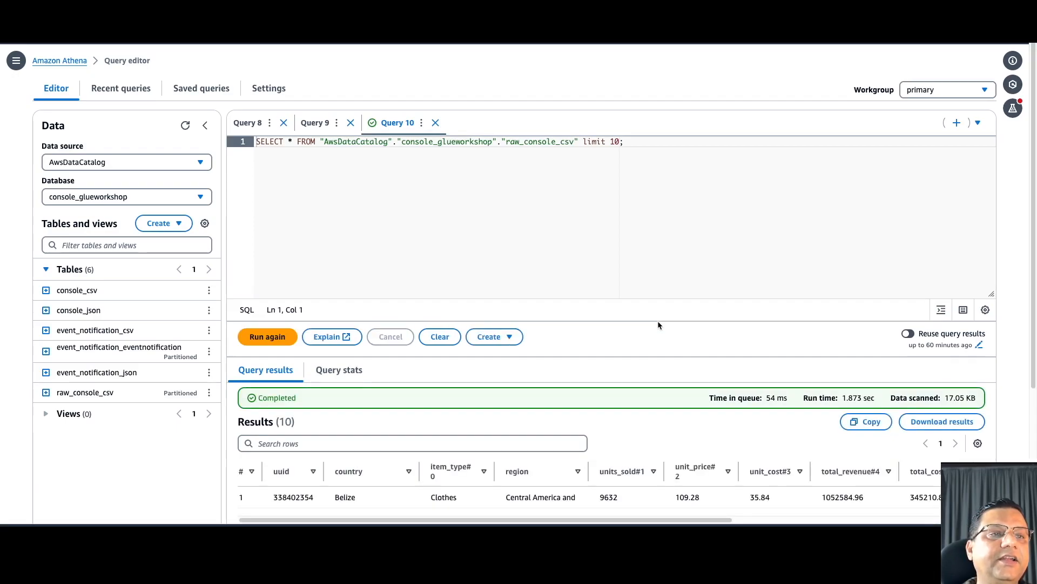
- Remove 'limit 10' from the raw_console_csv SELECT and rerun it, returning all 899 rows
click(605, 192)
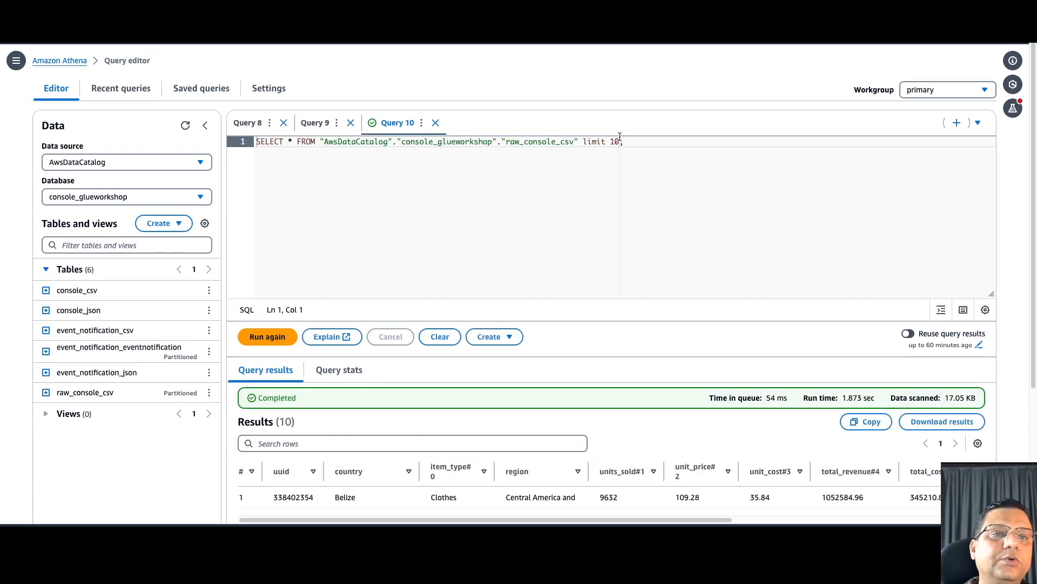
key(BackSpace)
key(BackSpace)
key(BackSpace)
key(BackSpace)
key(BackSpace)
key(BackSpace)
key(BackSpace)
key(BackSpace)
key(BackSpace)
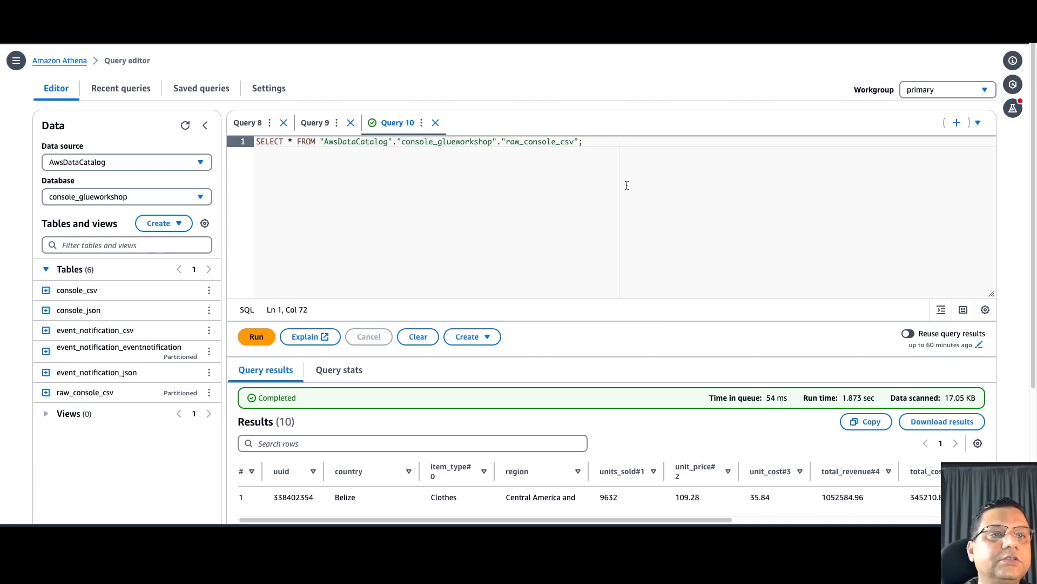
scroll(597, 217, down, 3)
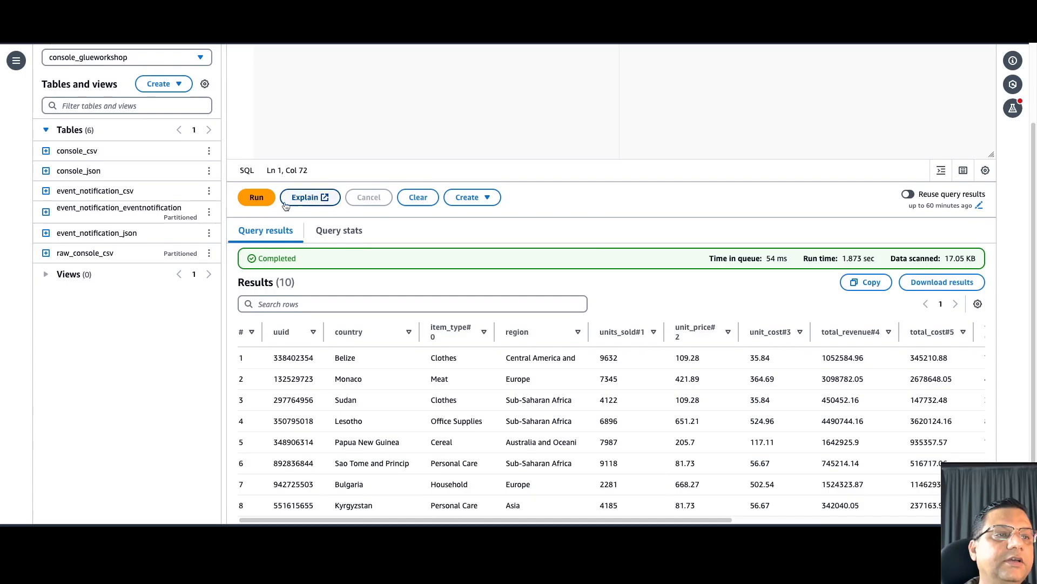
click(257, 197)
scroll(559, 304, up, 3)
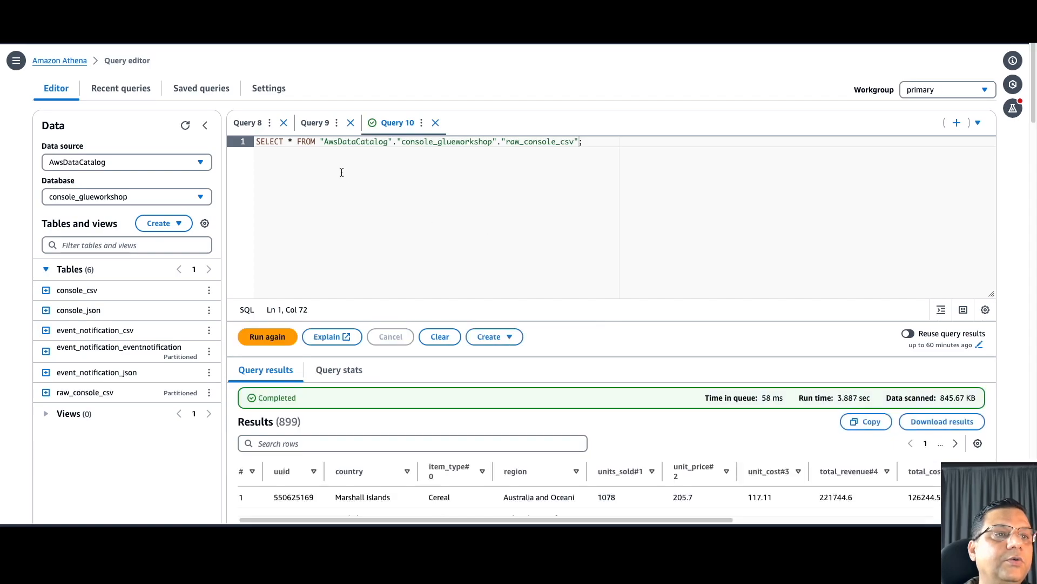
drag(322, 141, 387, 144)
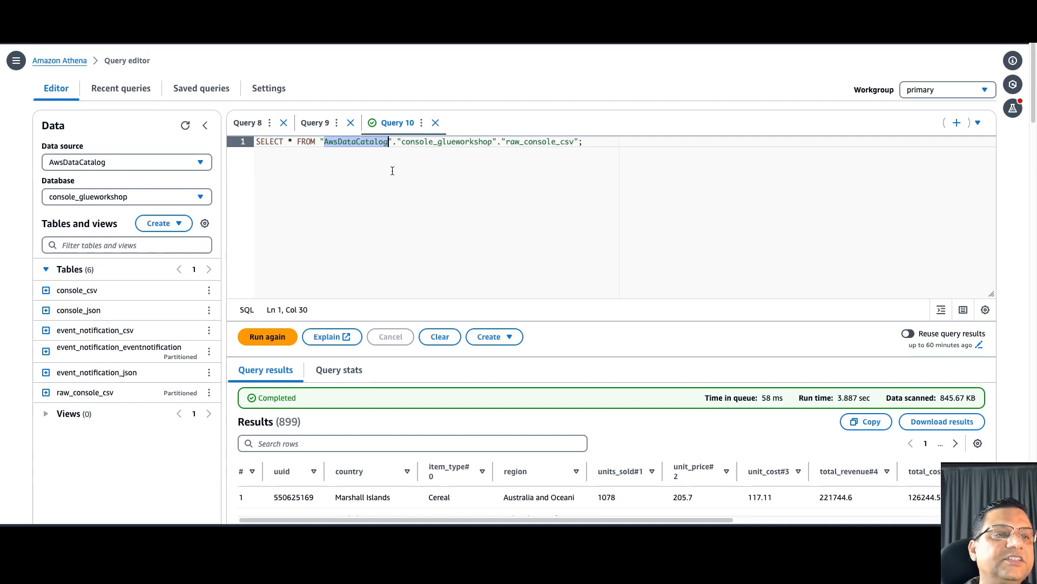
click(402, 141)
drag(402, 141, 492, 144)
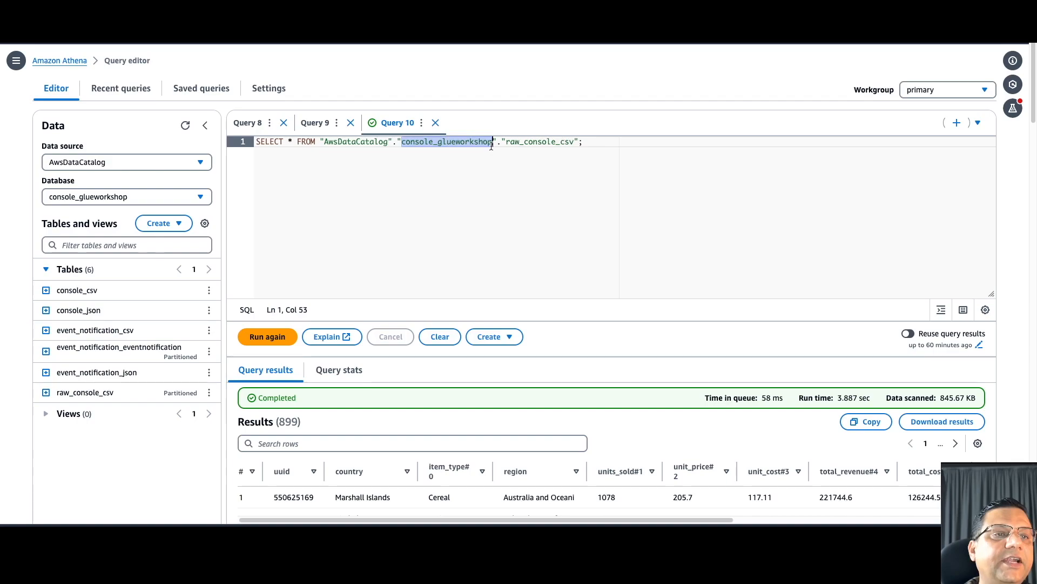
click(508, 142)
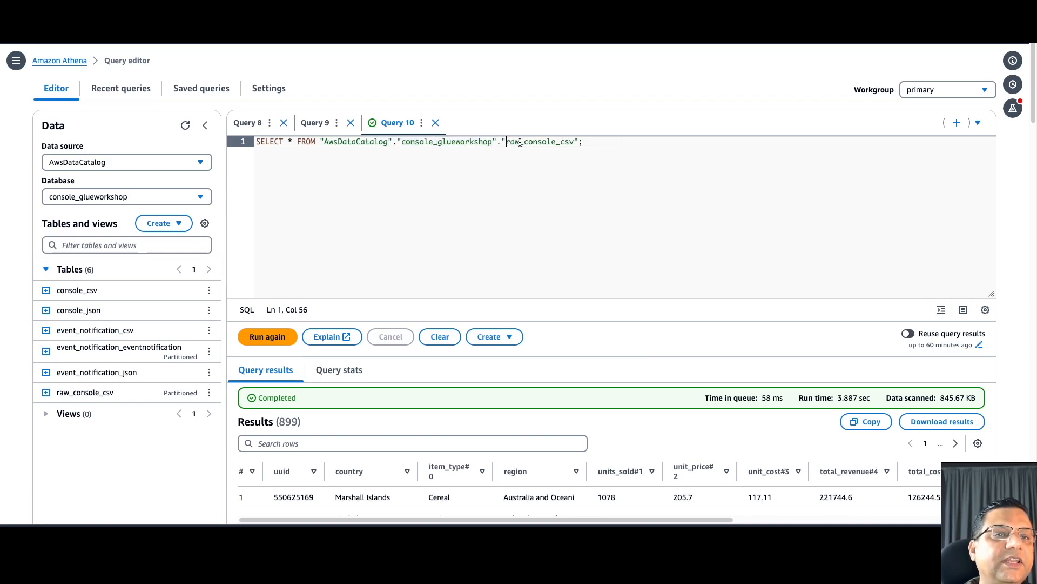
shift+click(549, 143)
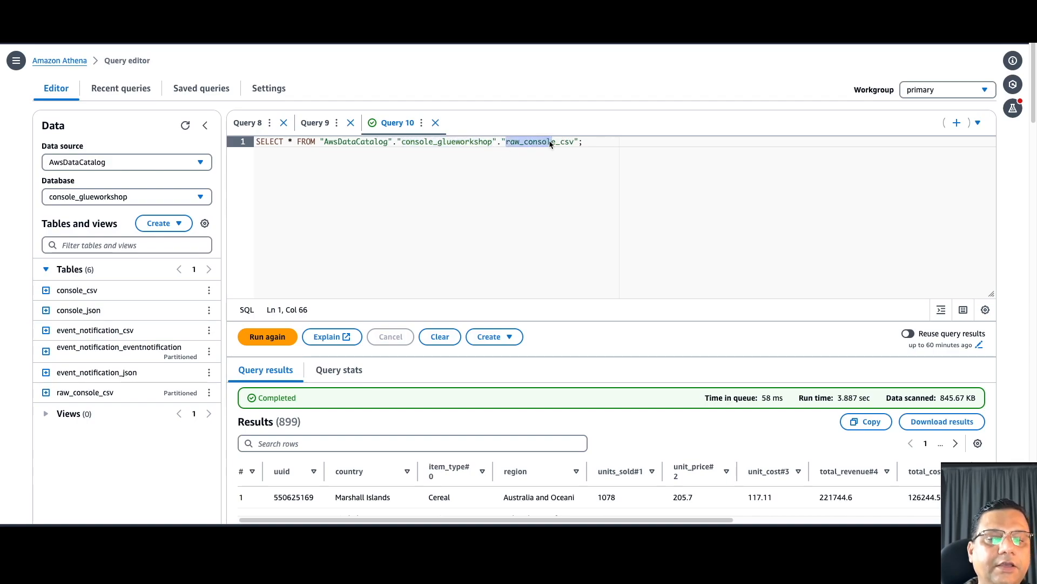
click(584, 142)
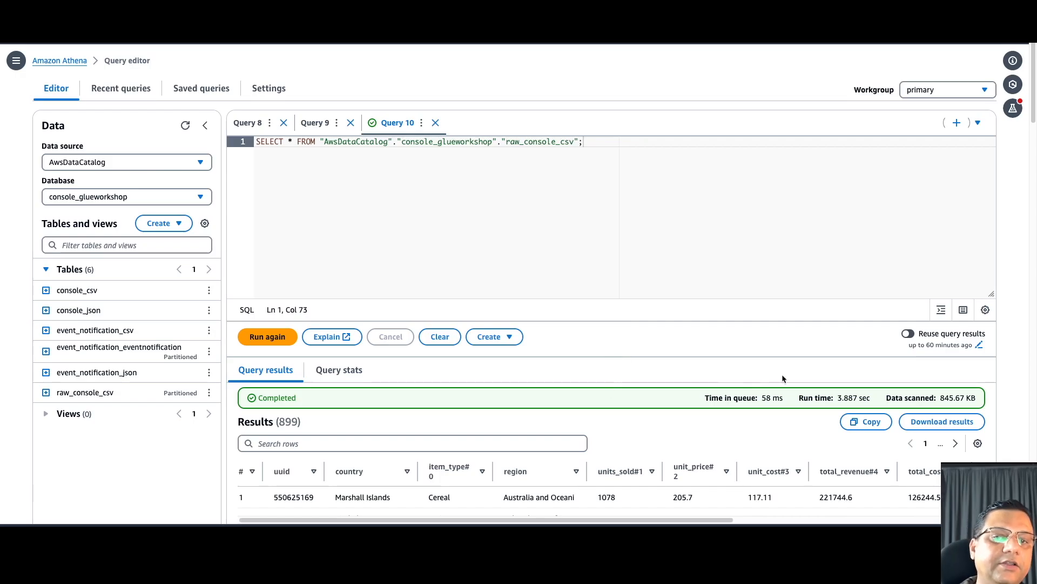
scroll(714, 427, down, 3)
scroll(714, 429, down, 6)
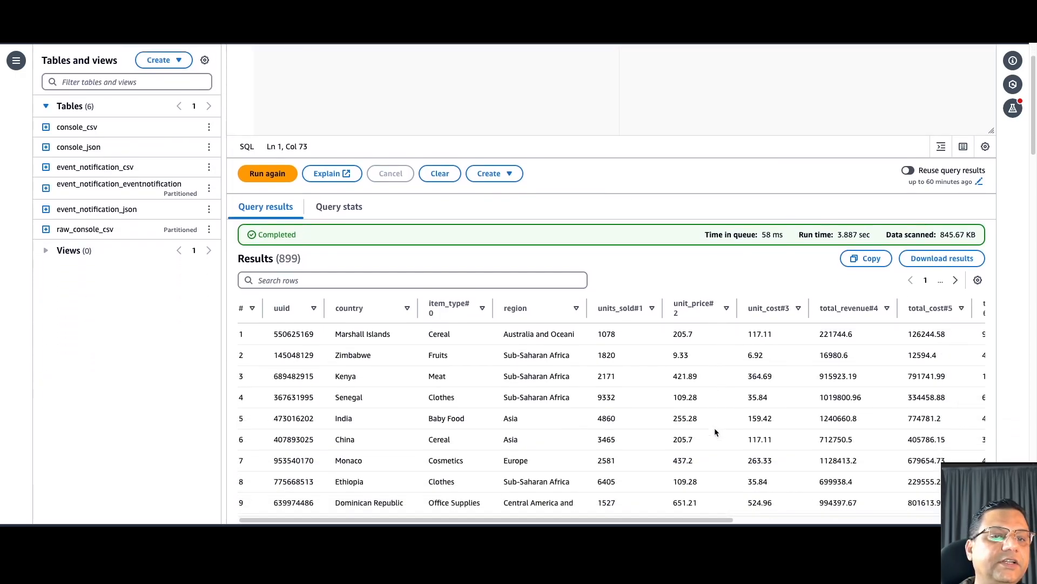
scroll(714, 427, down, 4)
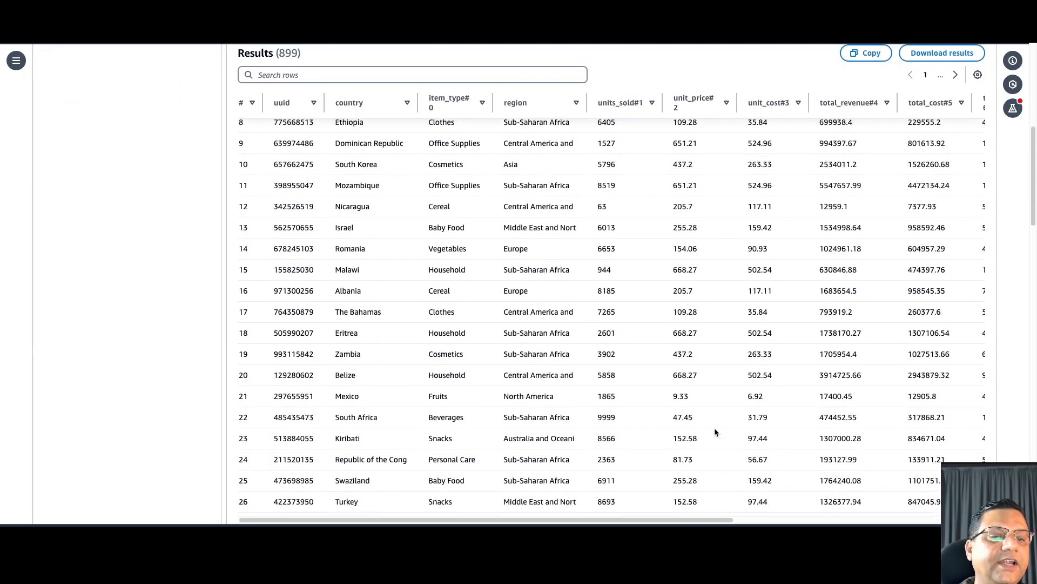
scroll(714, 427, up, 10)
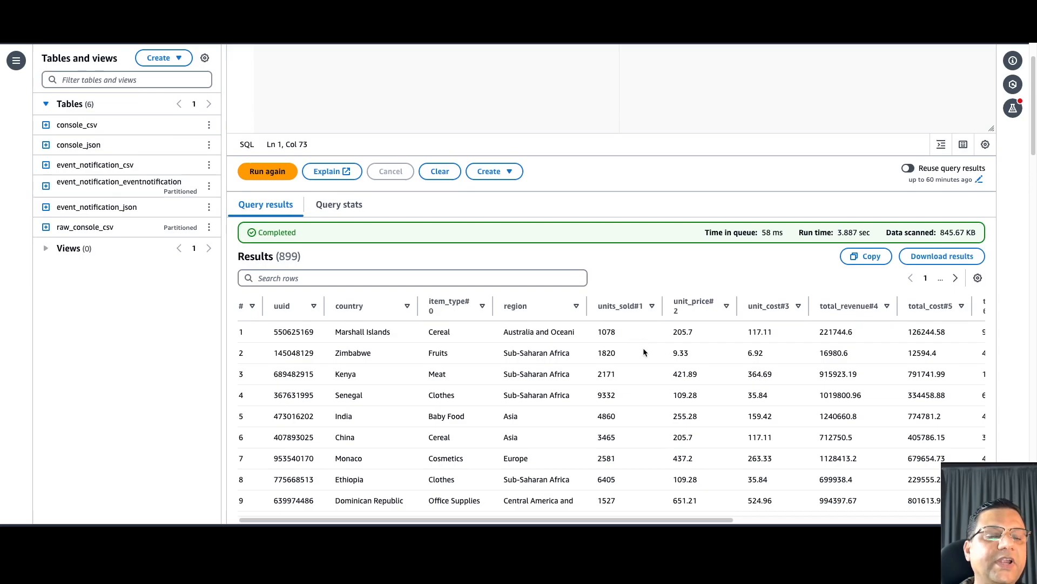
scroll(644, 348, up, 4)
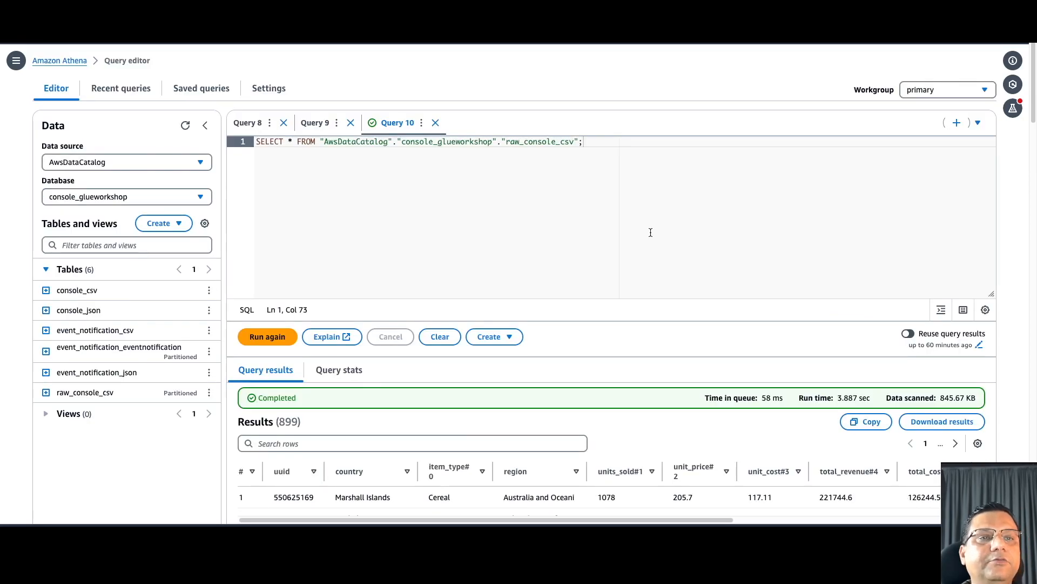